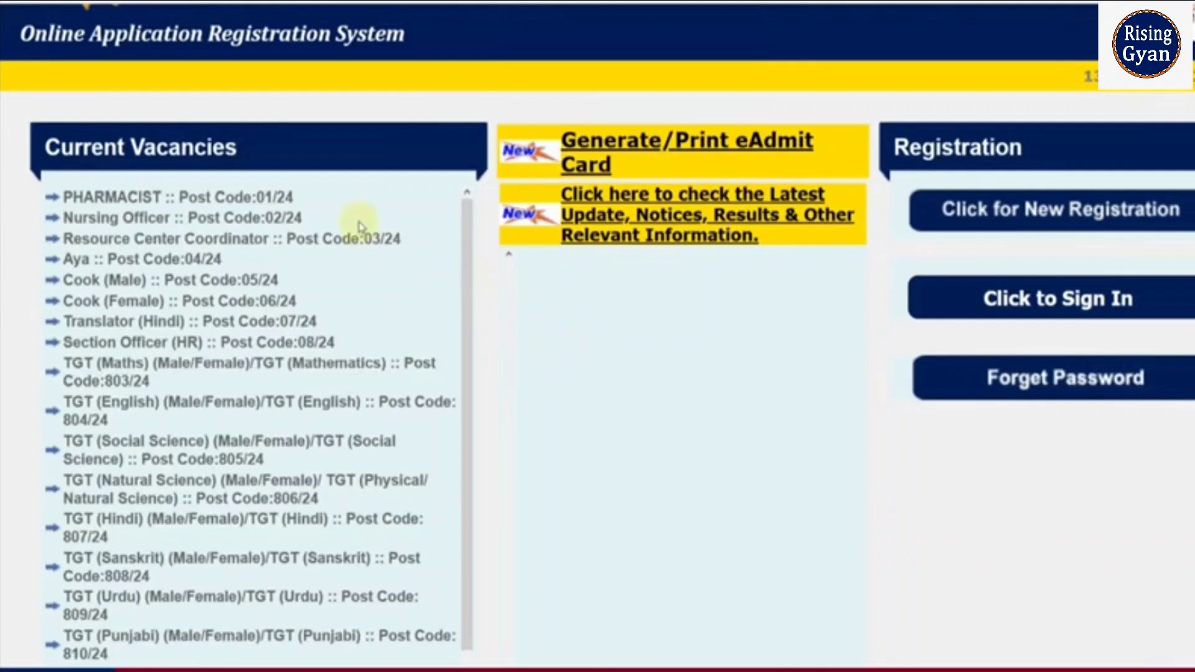
Step: Go from the vacancies list to the registered user sign-in form, then open New Registration
scroll(364, 327, down, 1)
scroll(364, 336, down, 2)
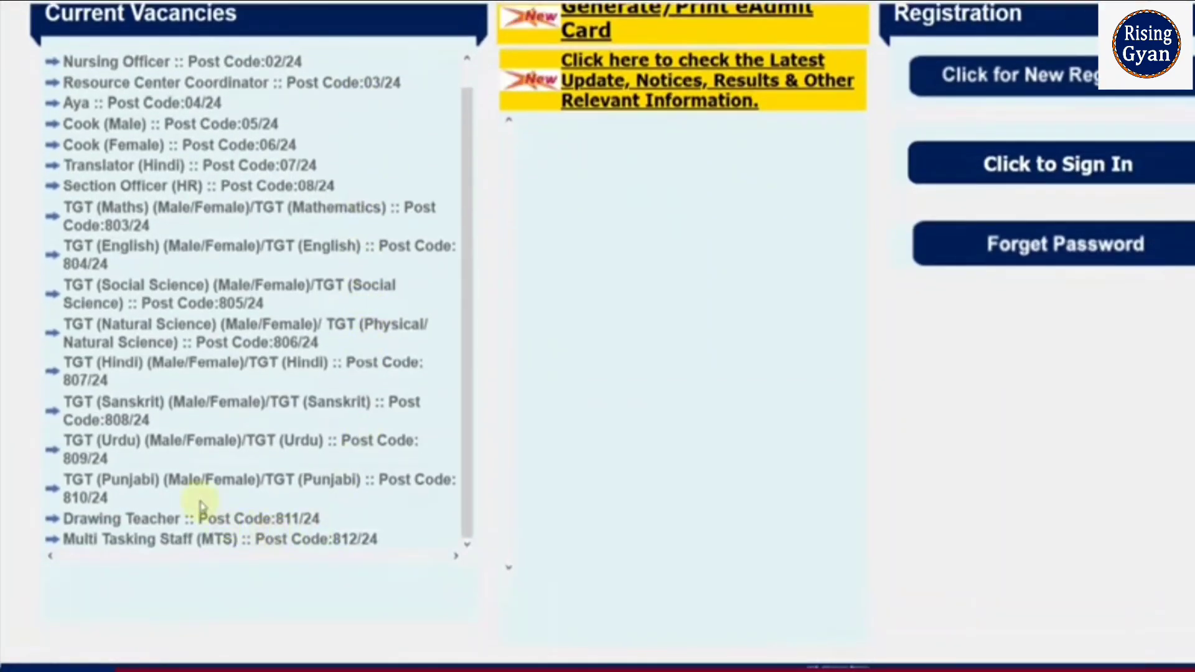
scroll(201, 446, up, 3)
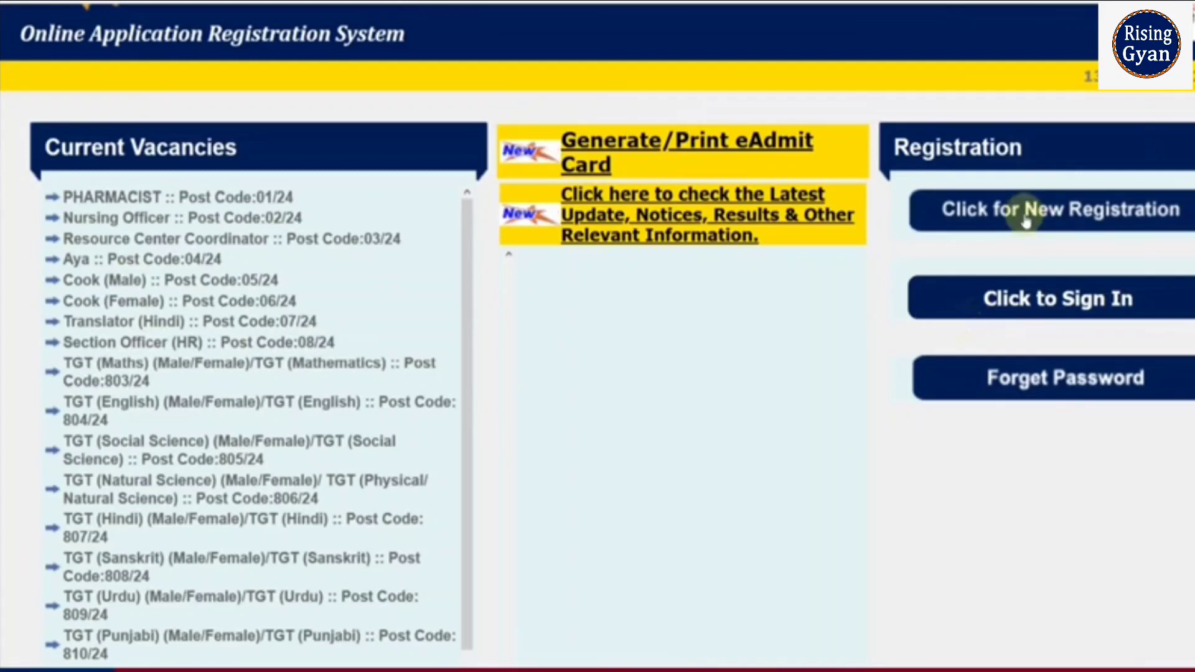
click(1037, 305)
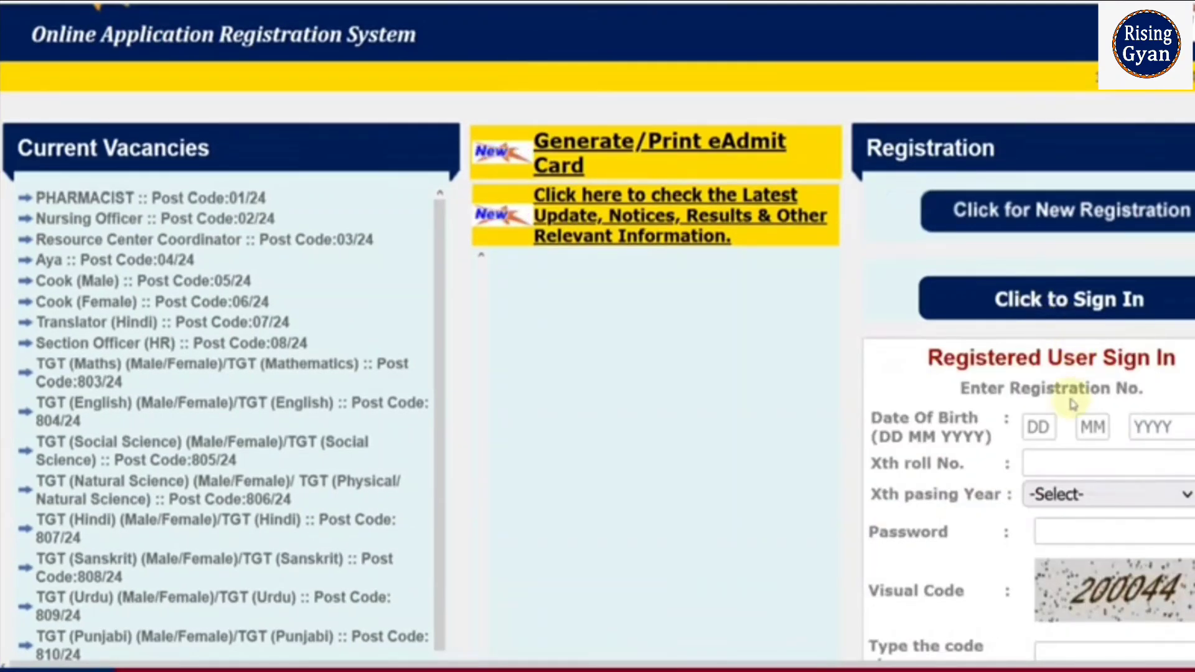
scroll(1067, 386, down, 2)
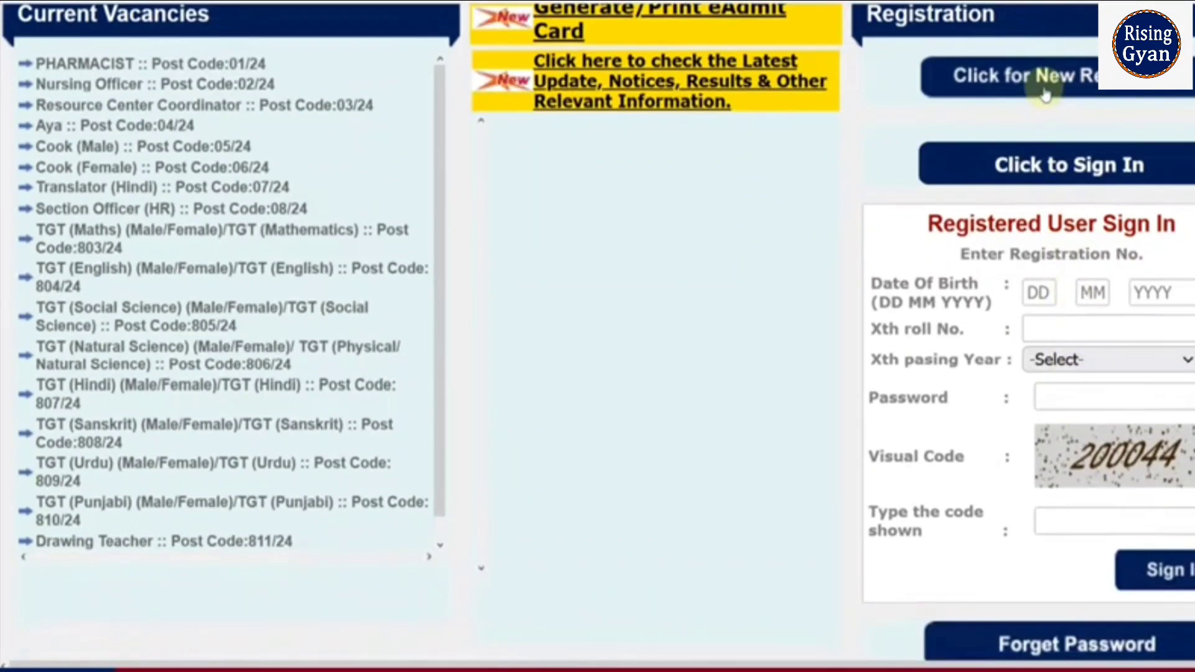
click(1045, 94)
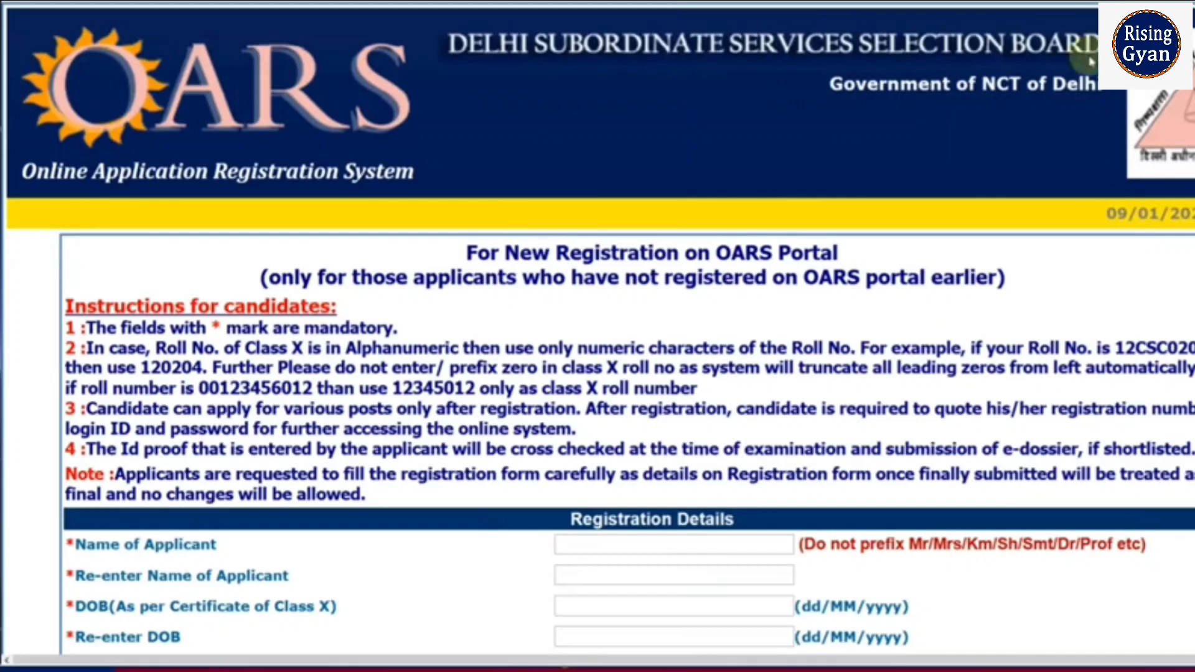
Step: Enter the applicant's name in Name of Applicant and Re-enter Name
scroll(1021, 274, down, 3)
scroll(1020, 284, down, 1)
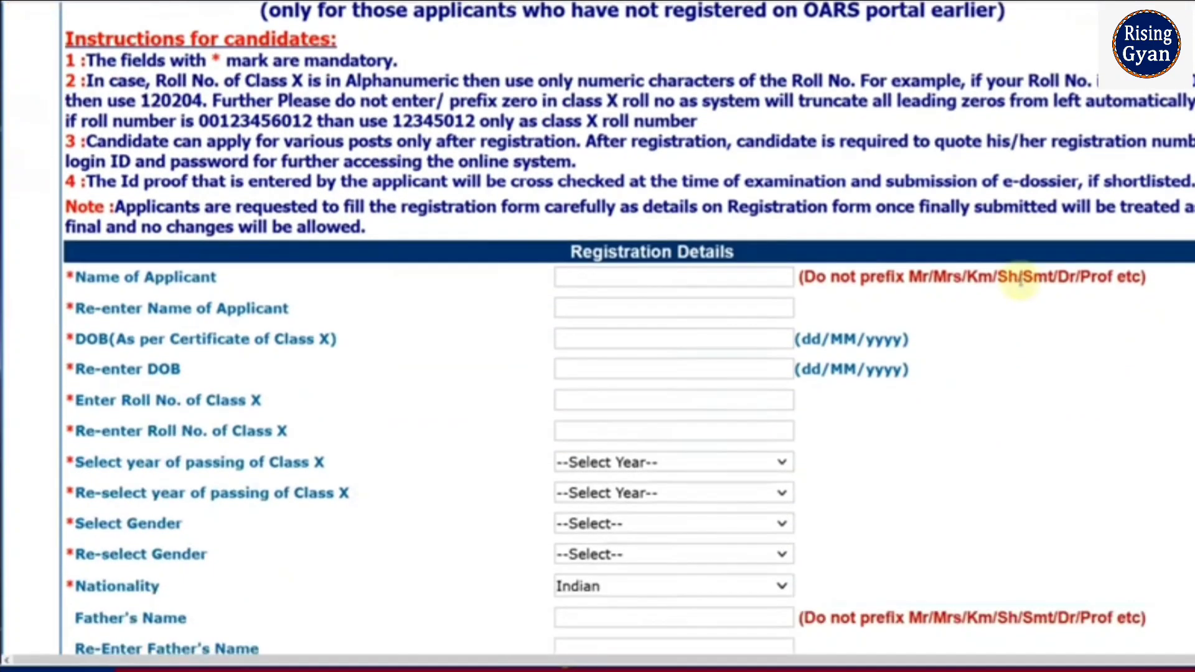
click(597, 284)
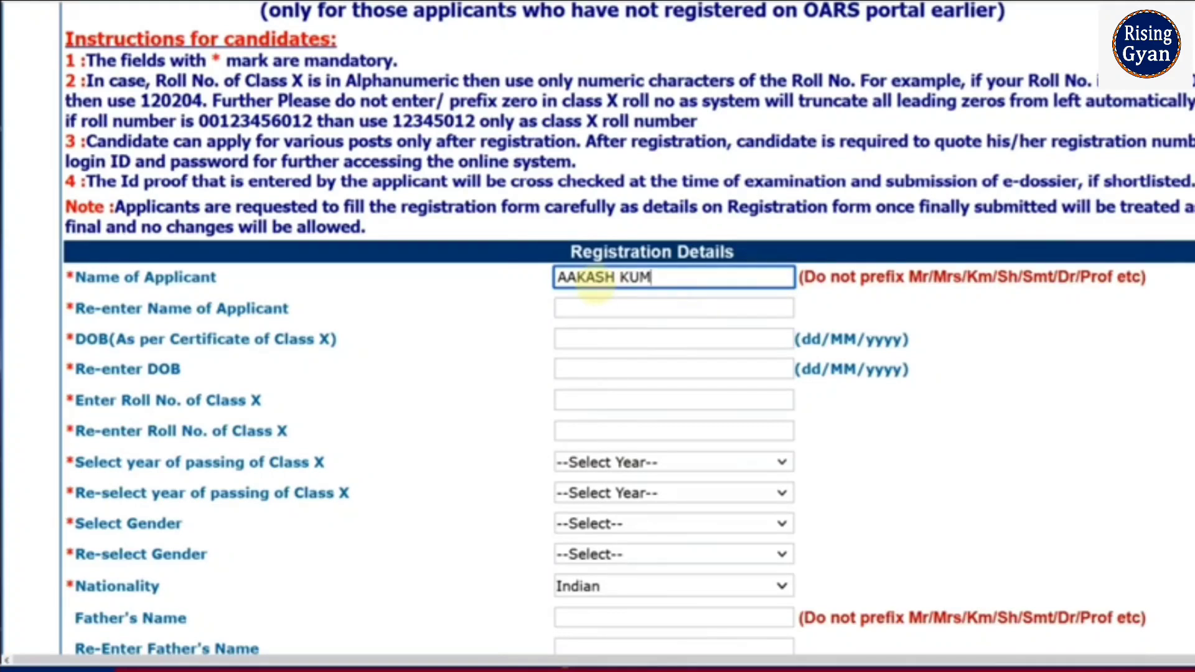
key(Tab)
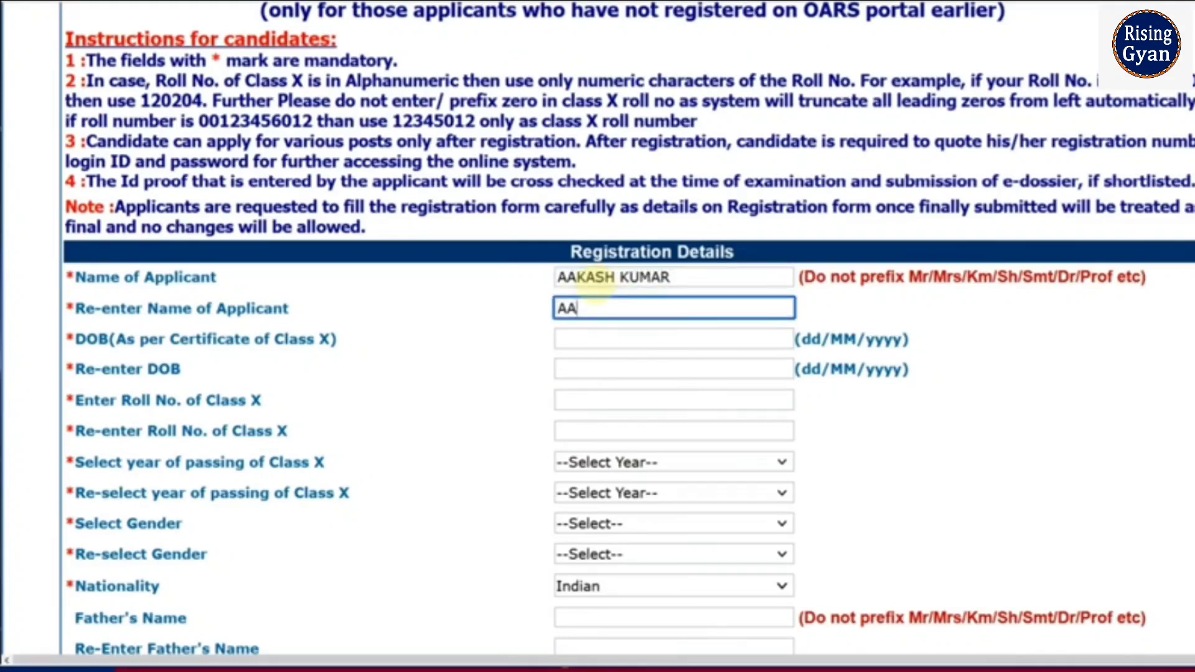
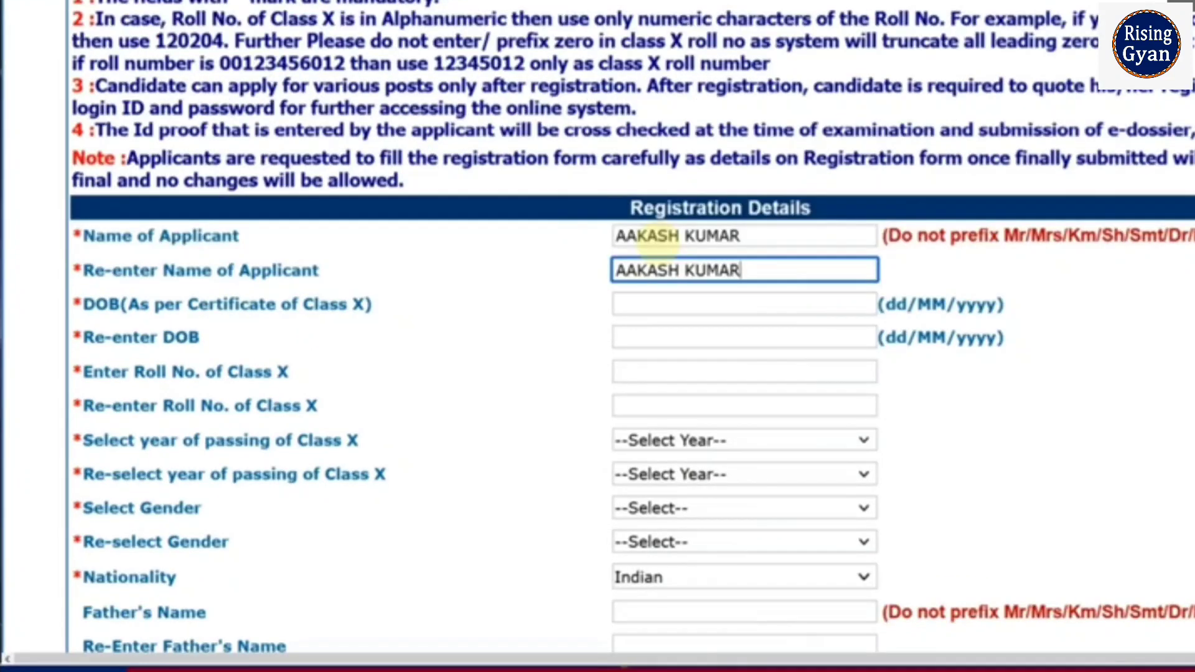
Step: Set both date-of-birth fields to 06/01/2000 using the date pickers
click(688, 301)
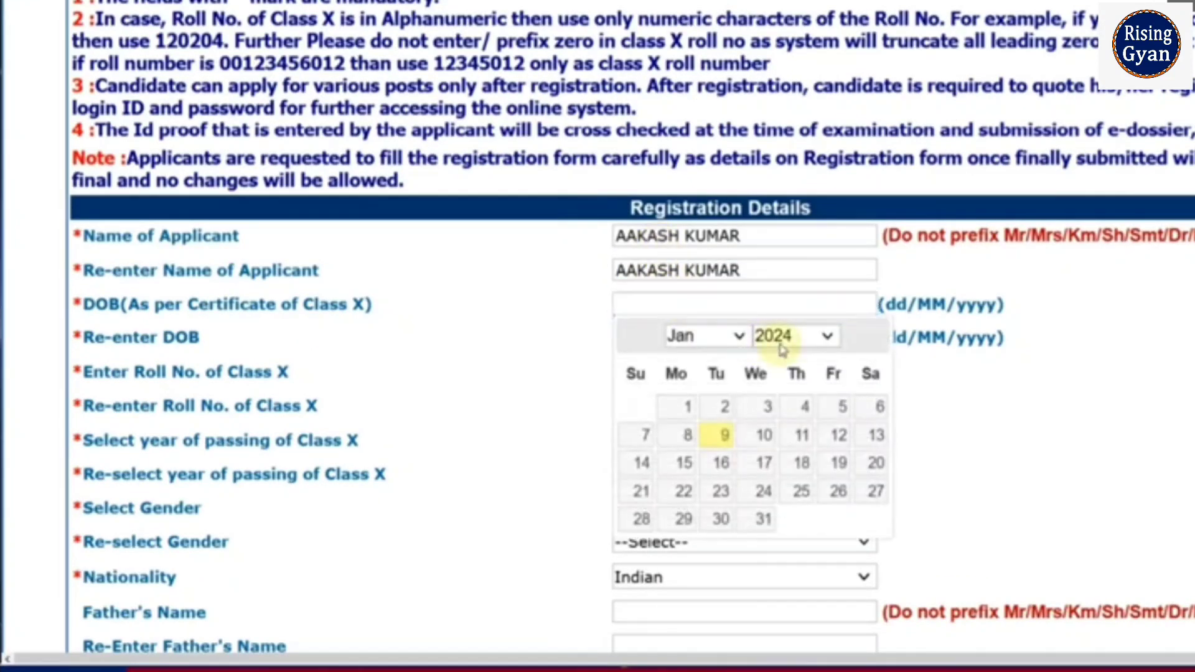
click(782, 340)
scroll(786, 235, up, 4)
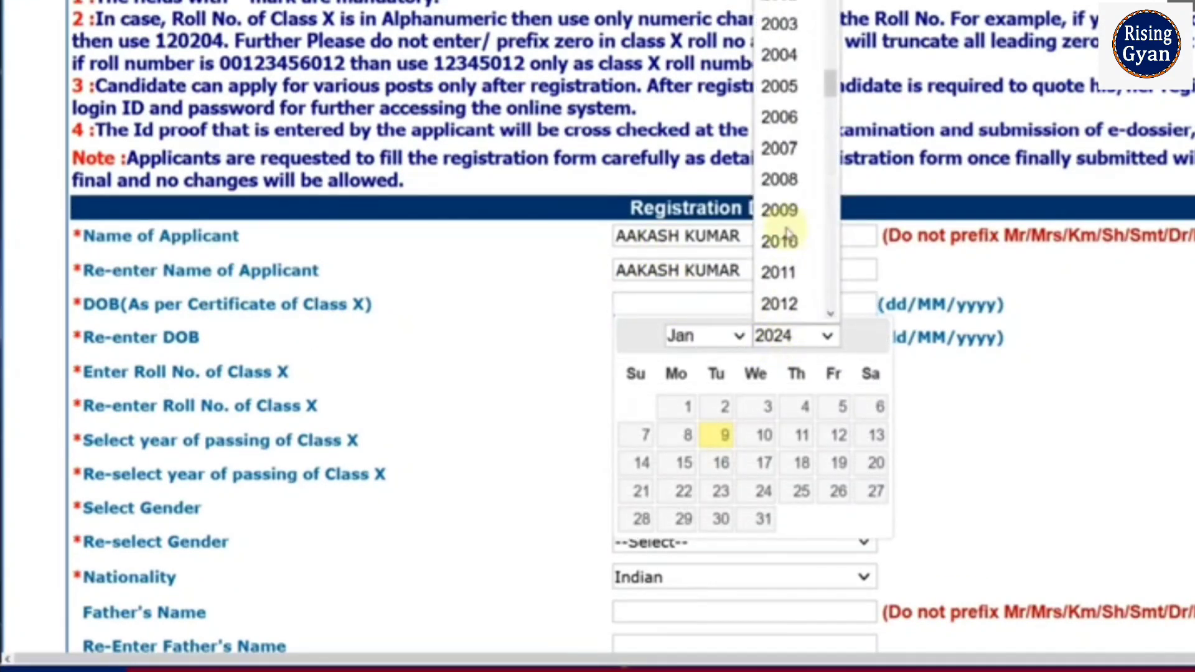
scroll(786, 235, up, 2)
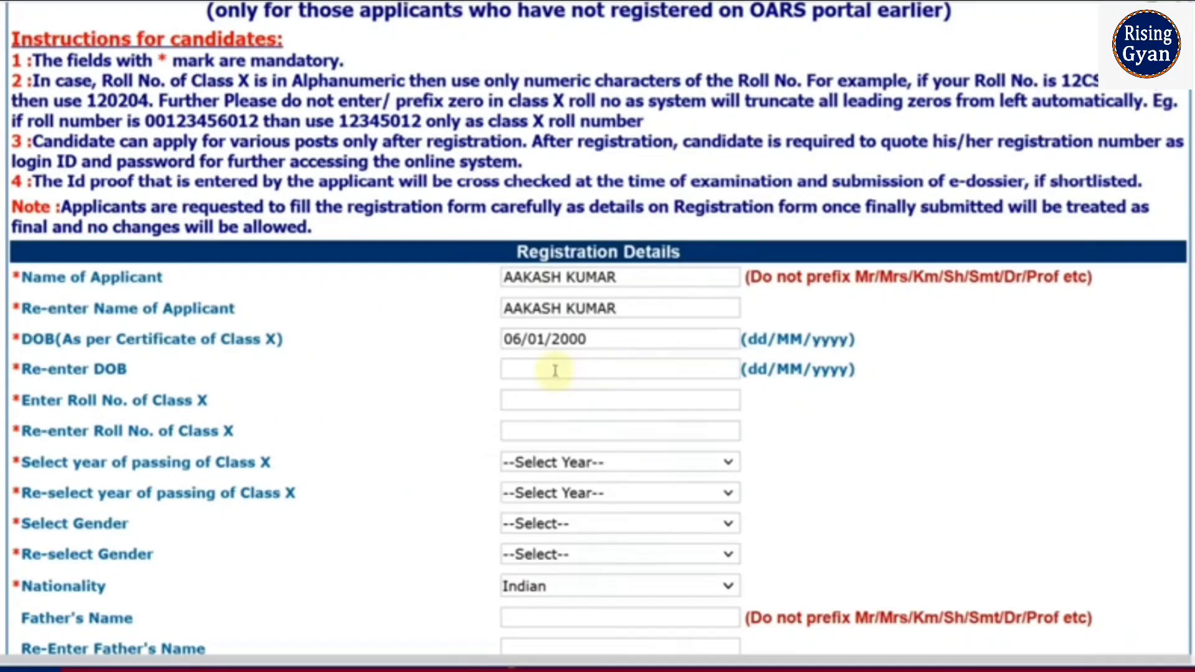
click(552, 368)
click(641, 398)
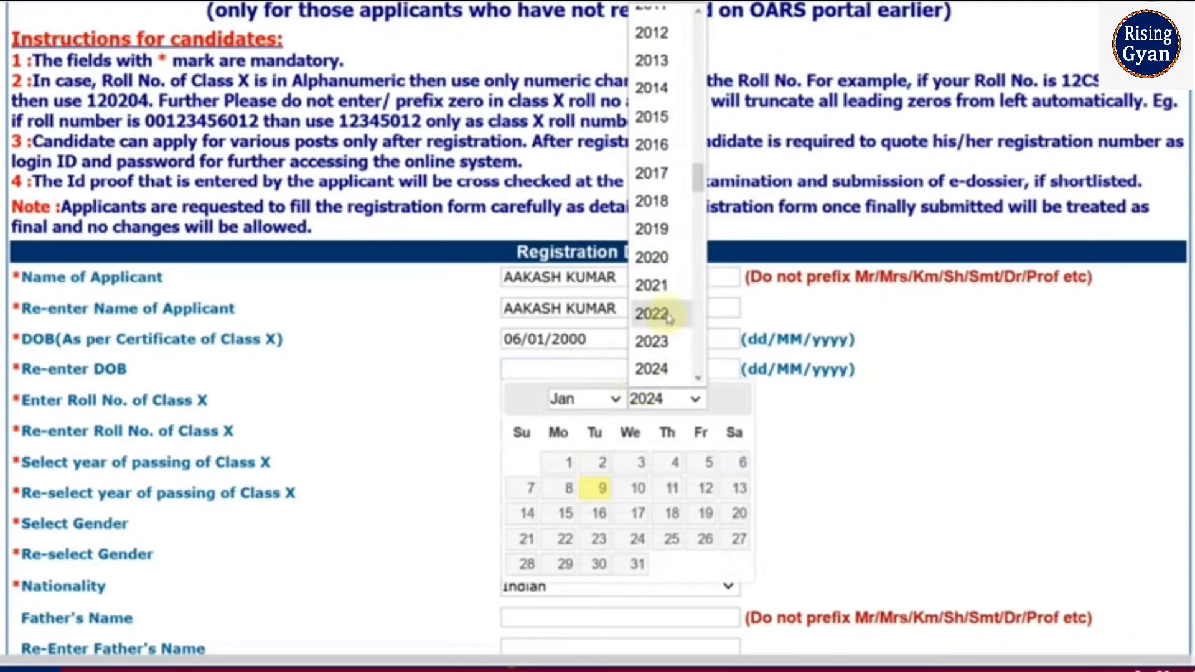
scroll(668, 317, up, 4)
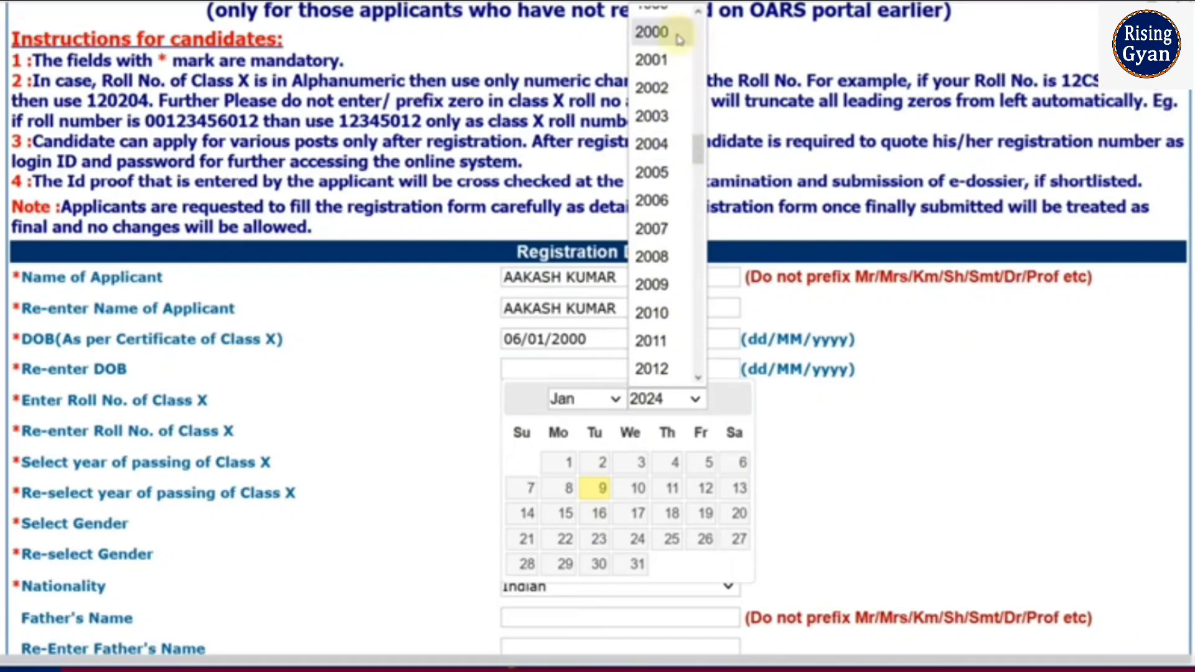
click(657, 32)
click(675, 488)
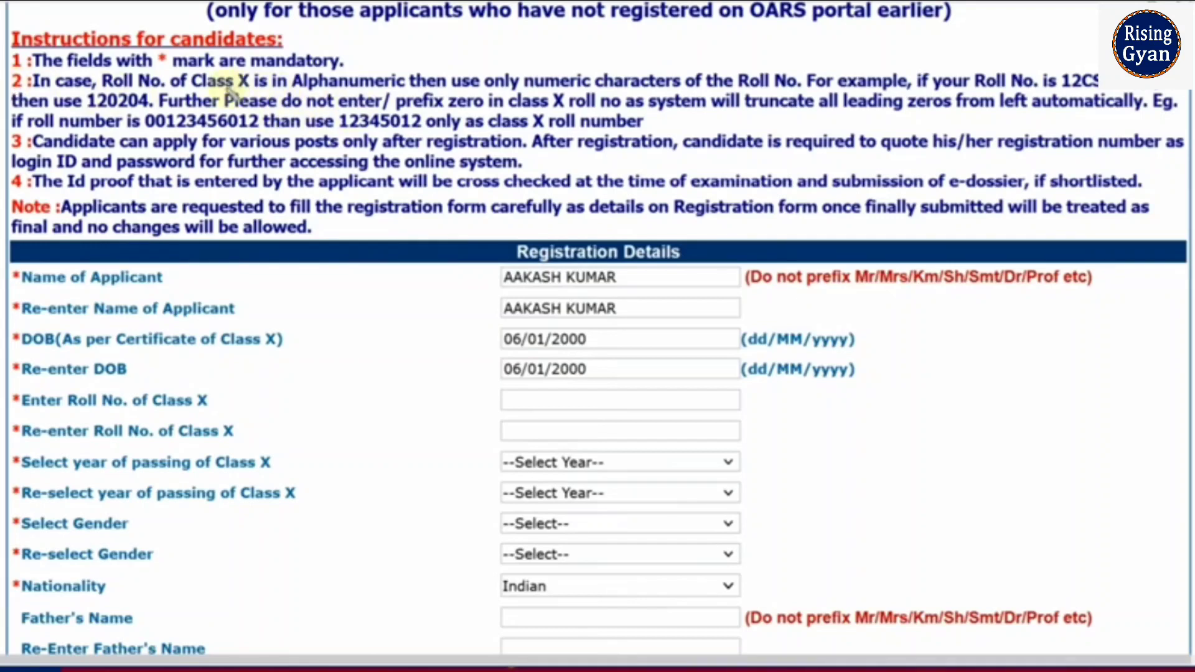
Step: Underline the alphanumeric and leading-zero roll-number rules in red, then start the Class X roll number
drag(346, 91, 361, 91)
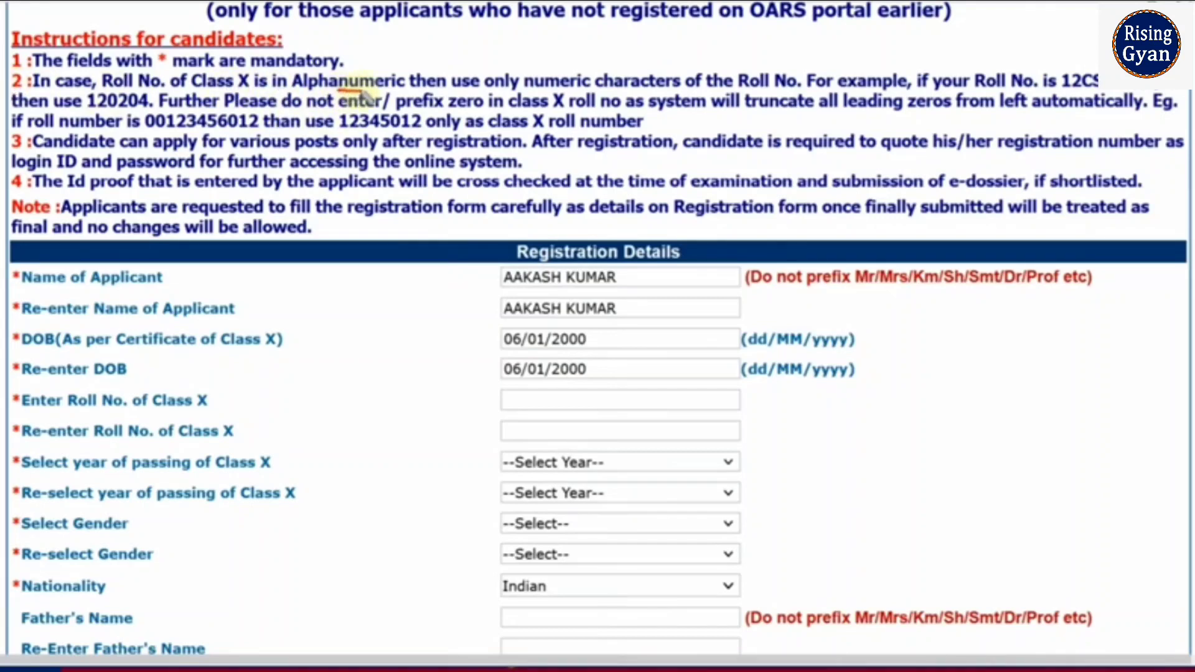
drag(586, 90, 611, 91)
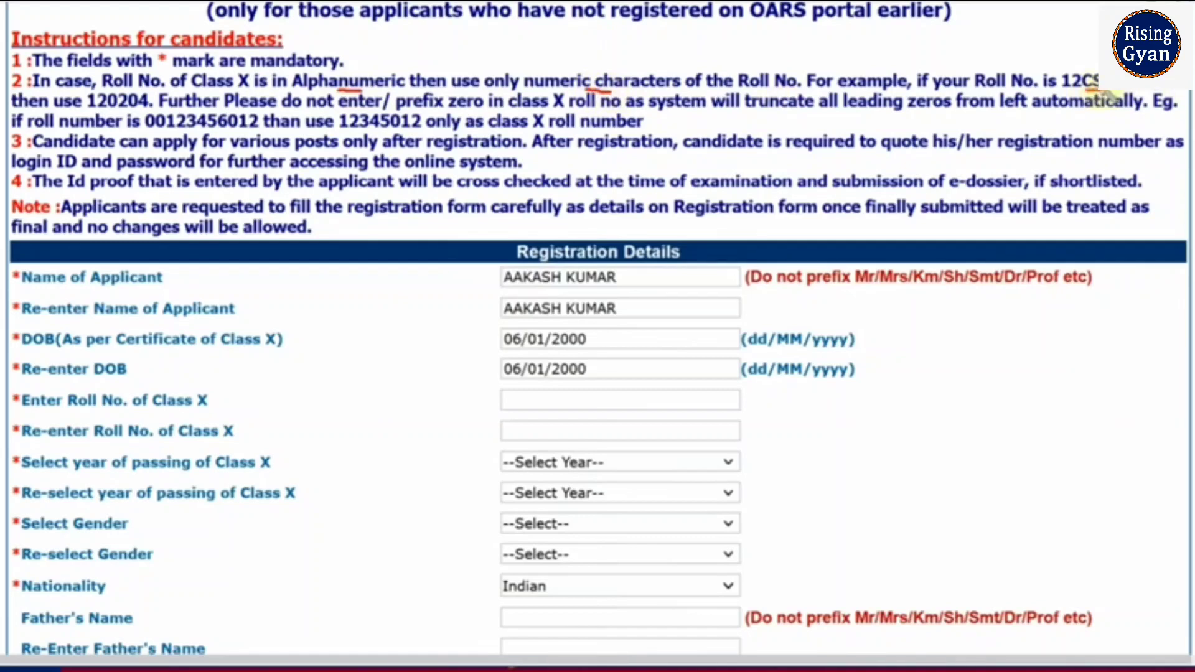
drag(1086, 92, 1125, 90)
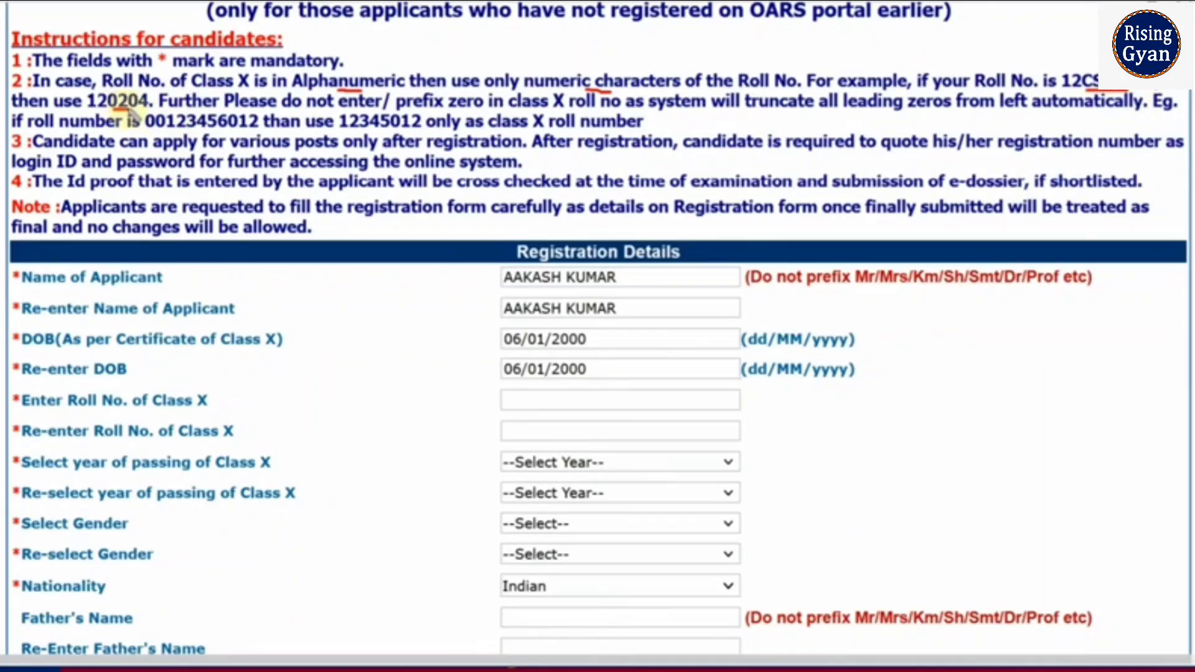
drag(446, 113, 472, 113)
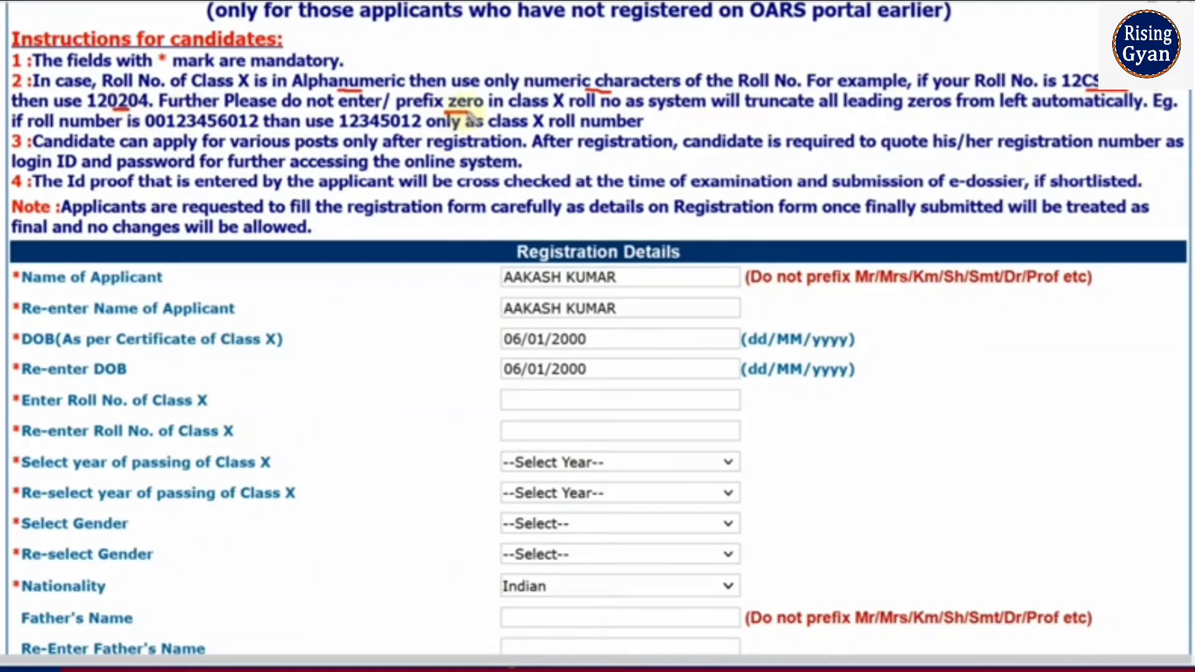
drag(196, 131, 243, 131)
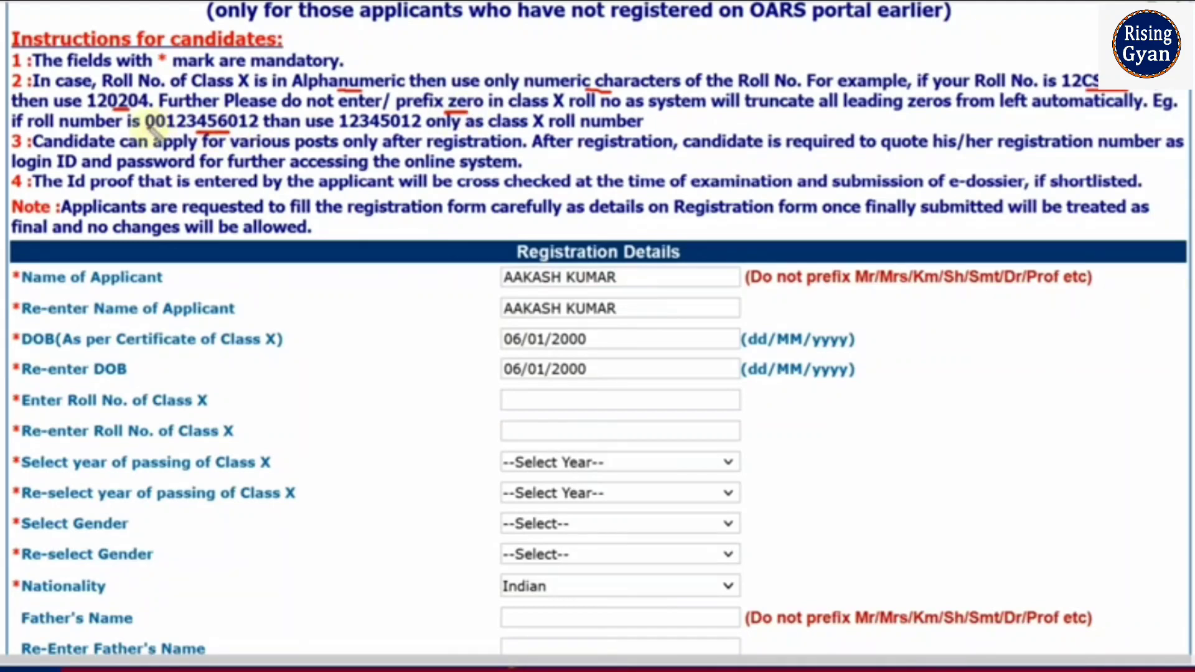
drag(341, 131, 412, 131)
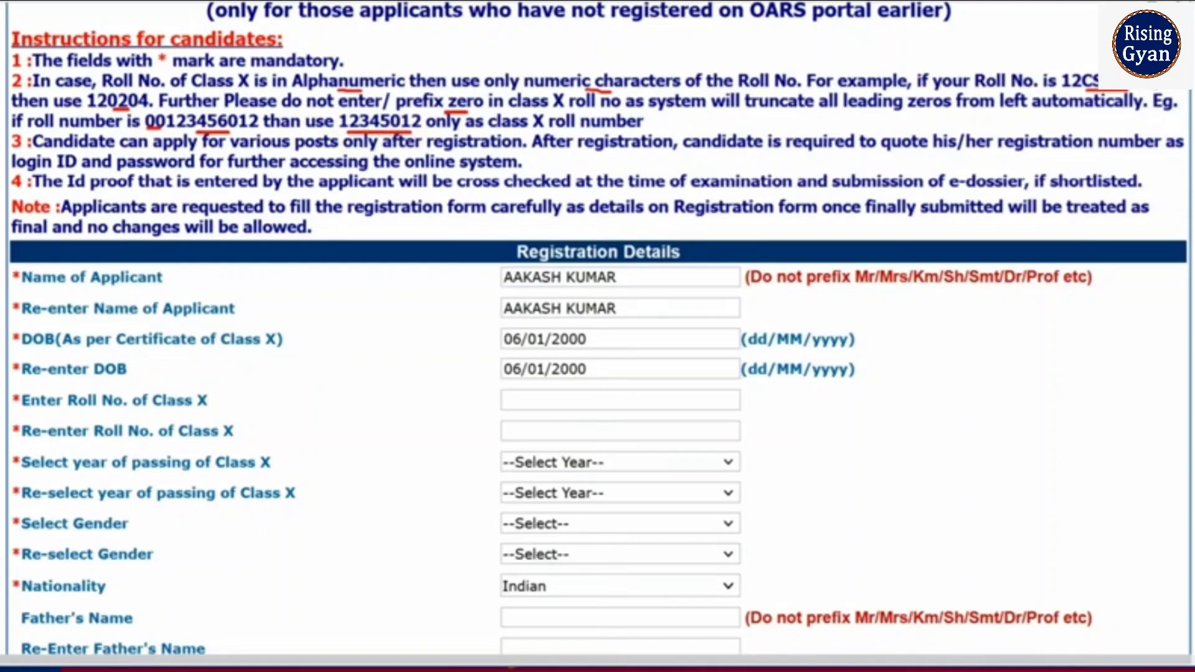
click(610, 407)
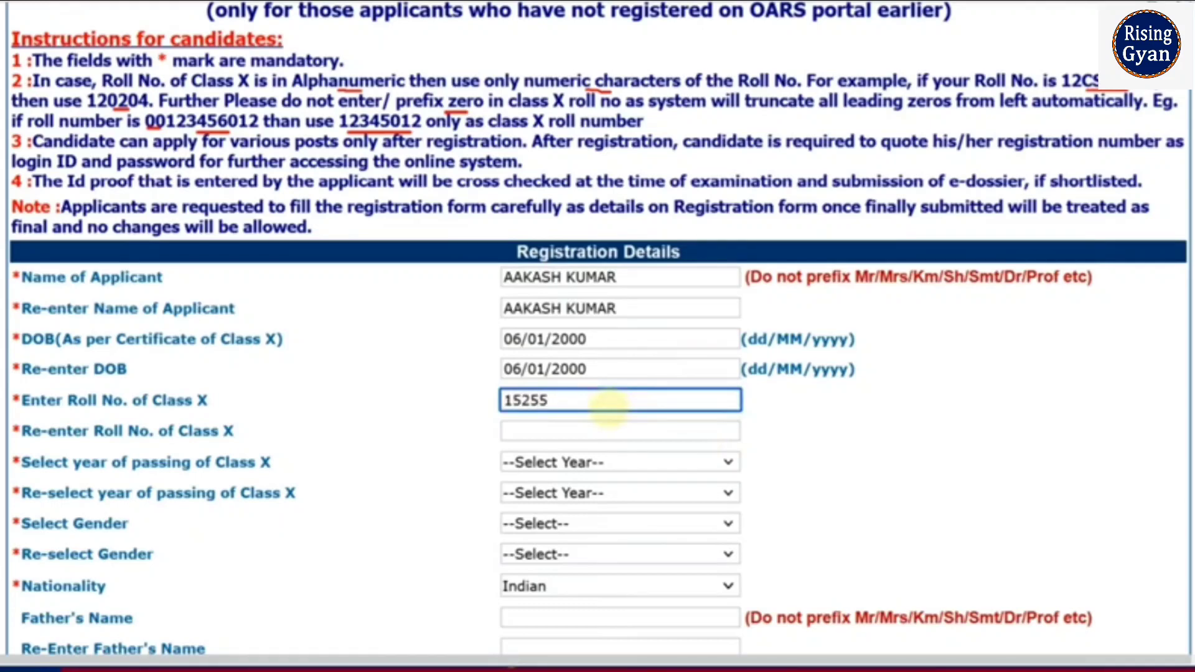
Step: Re-enter the Class X roll number and pick 2015 in both passing-year dropdowns
click(548, 430)
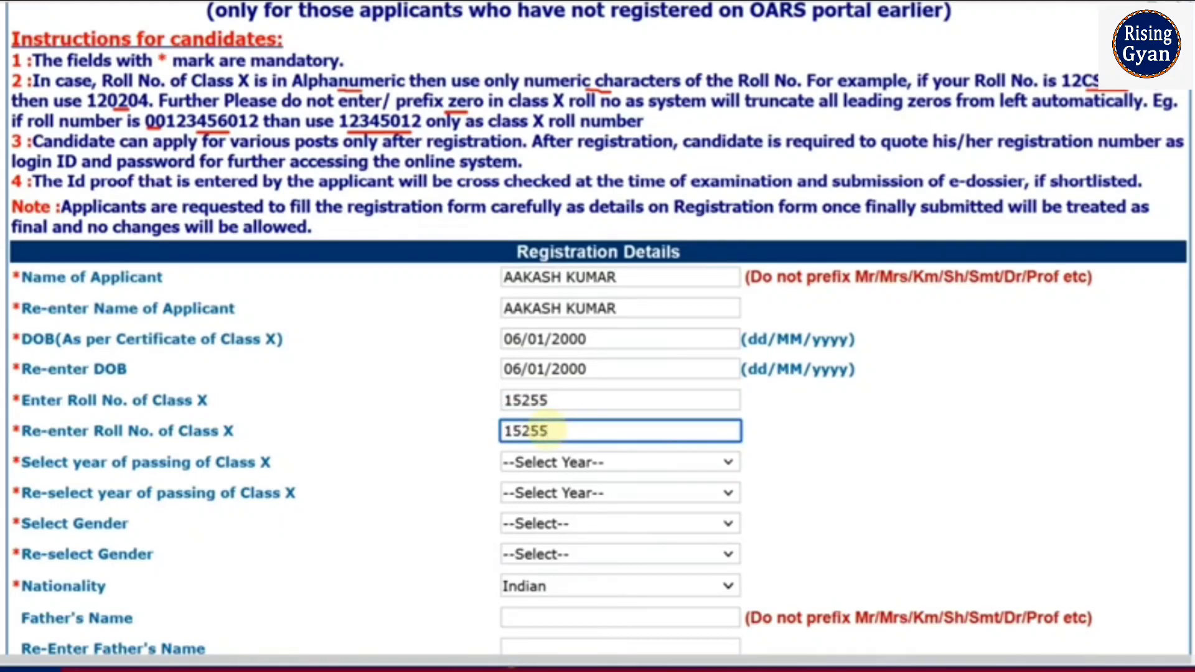
scroll(829, 195, down, 4)
click(648, 194)
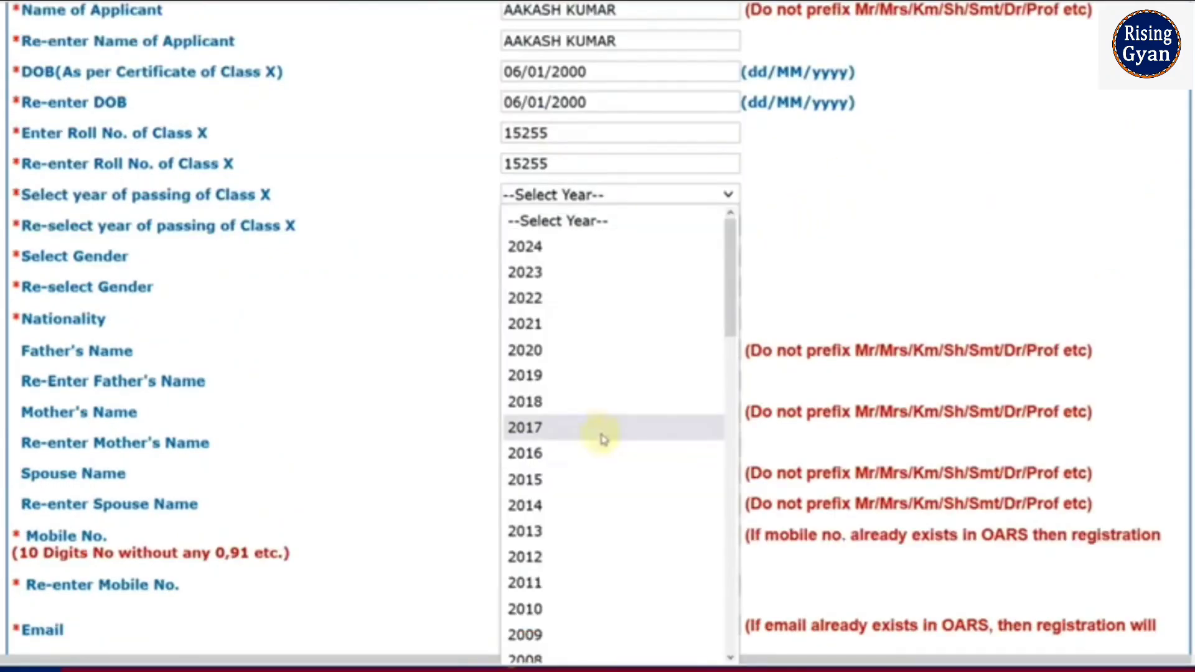
click(592, 478)
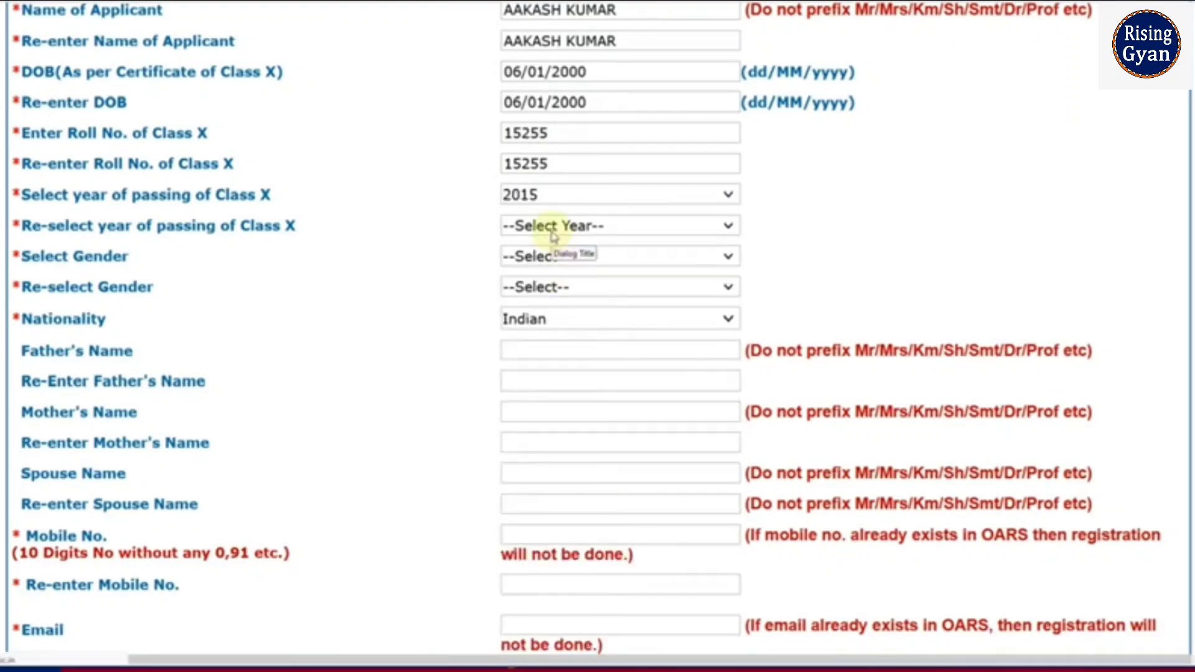
click(553, 227)
click(550, 505)
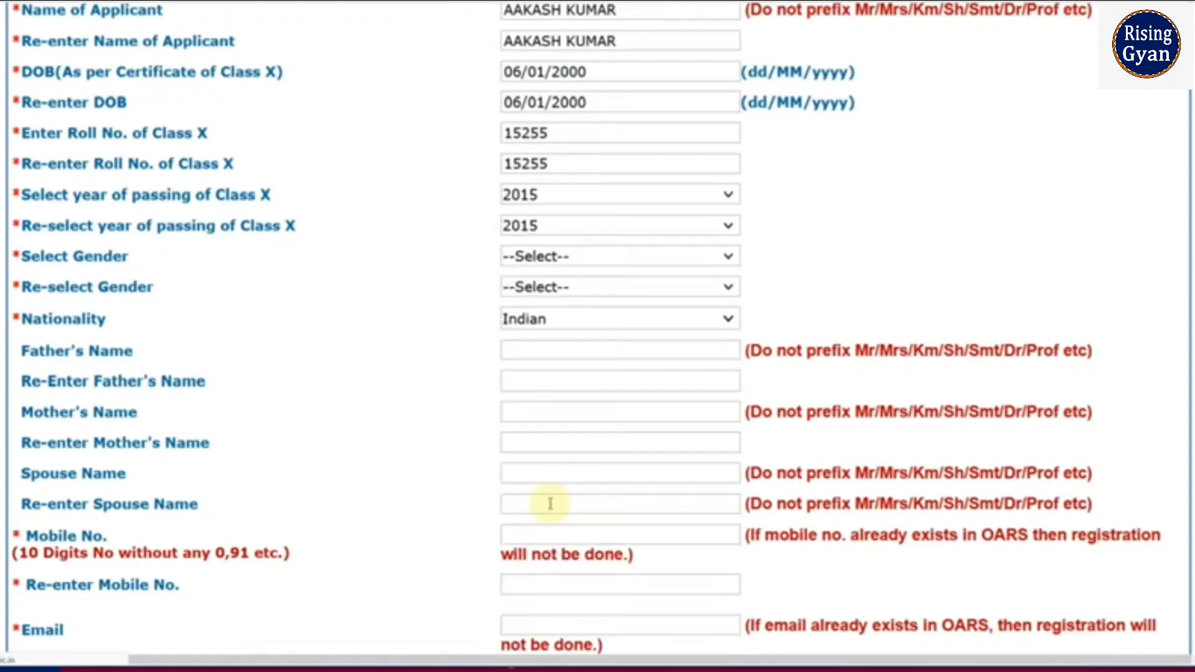
Step: Choose Male in both gender dropdowns
click(551, 260)
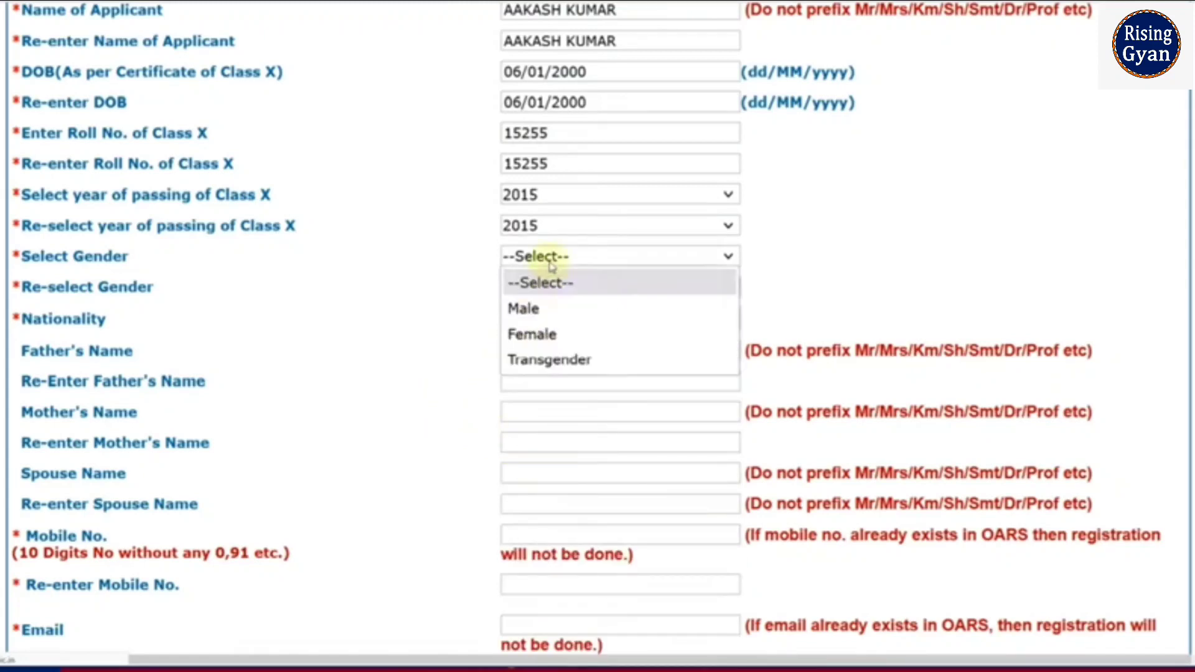
click(540, 308)
click(542, 288)
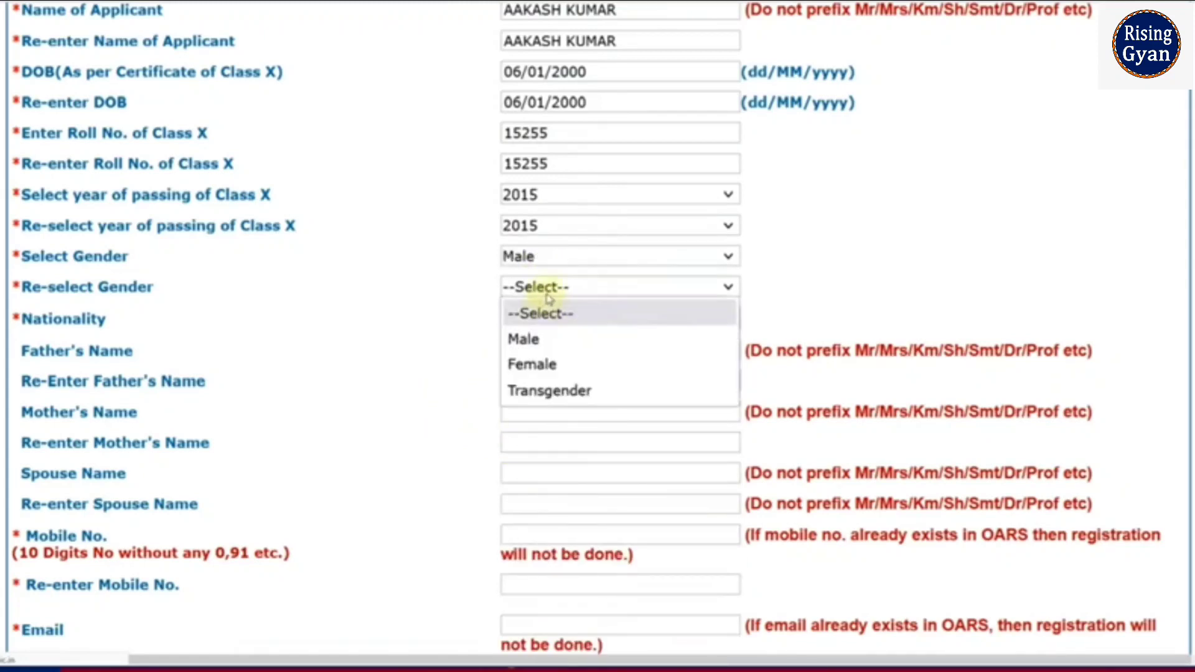
click(541, 340)
scroll(532, 335, down, 4)
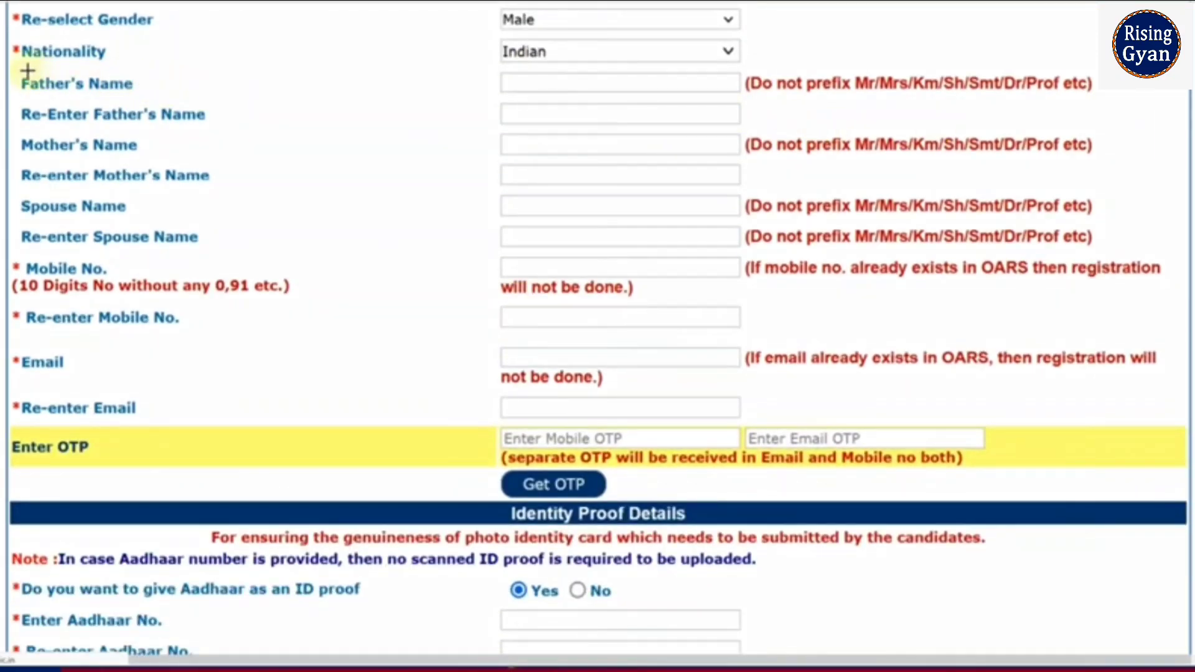
mouse_move(20, 72)
mouse_down()
mouse_move(506, 141)
mouse_move(760, 129)
mouse_up()
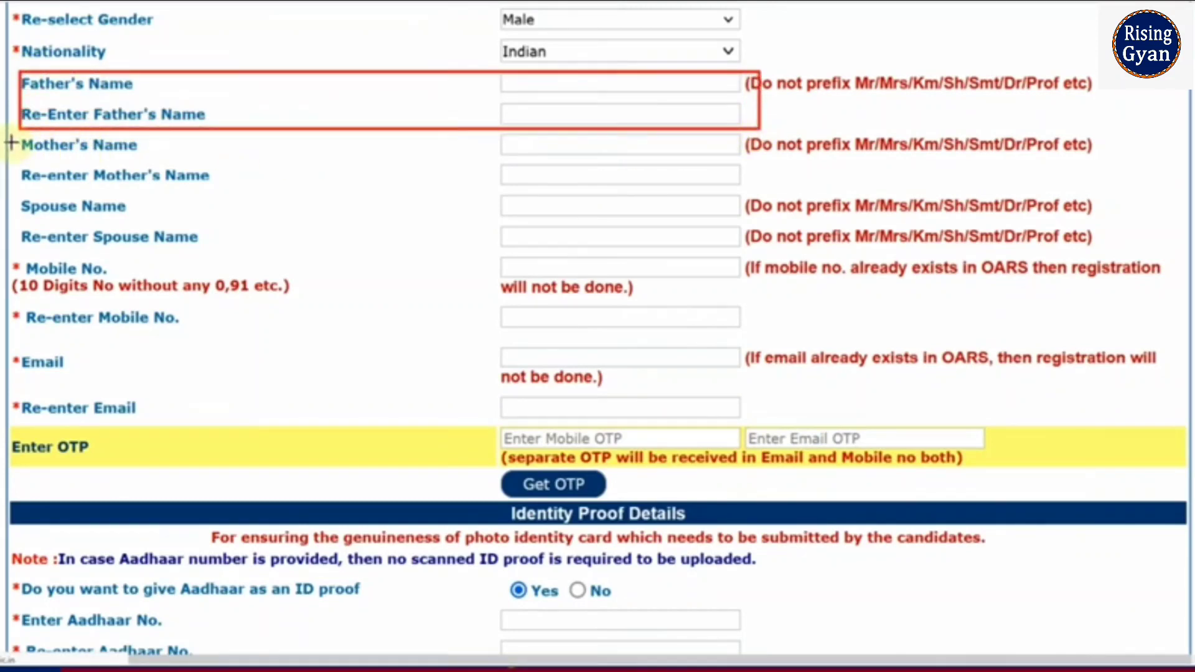
mouse_move(13, 135)
mouse_down()
mouse_move(815, 213)
mouse_move(820, 192)
mouse_up()
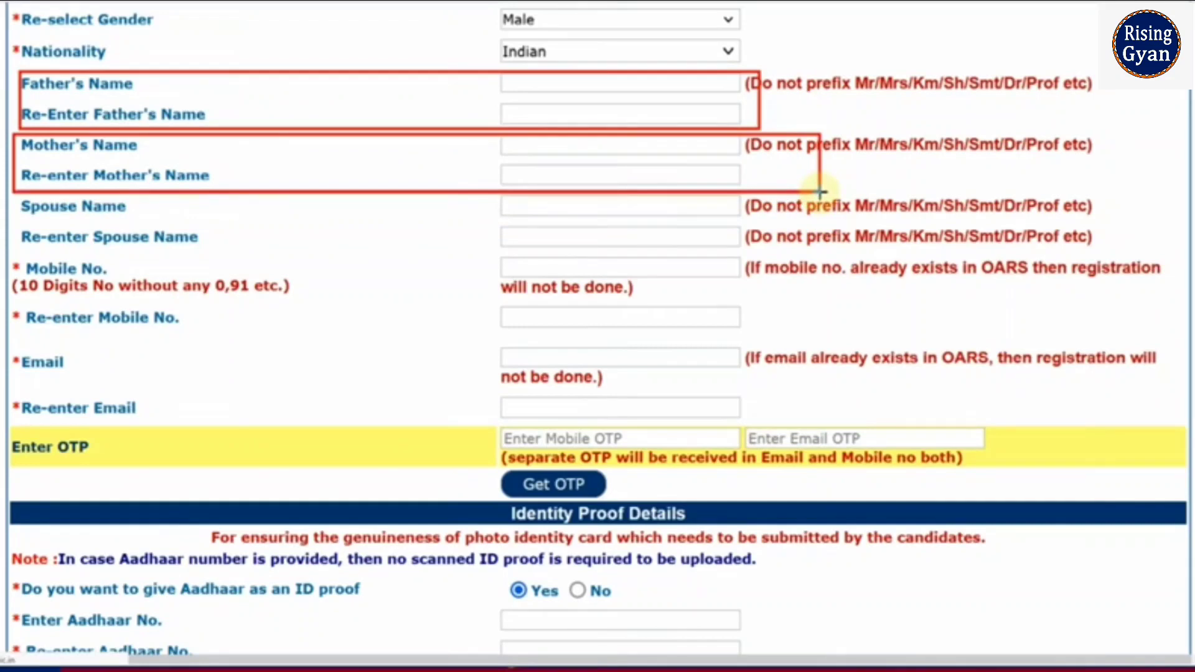
mouse_move(18, 199)
mouse_down()
mouse_move(187, 229)
mouse_move(693, 272)
mouse_move(778, 254)
mouse_up()
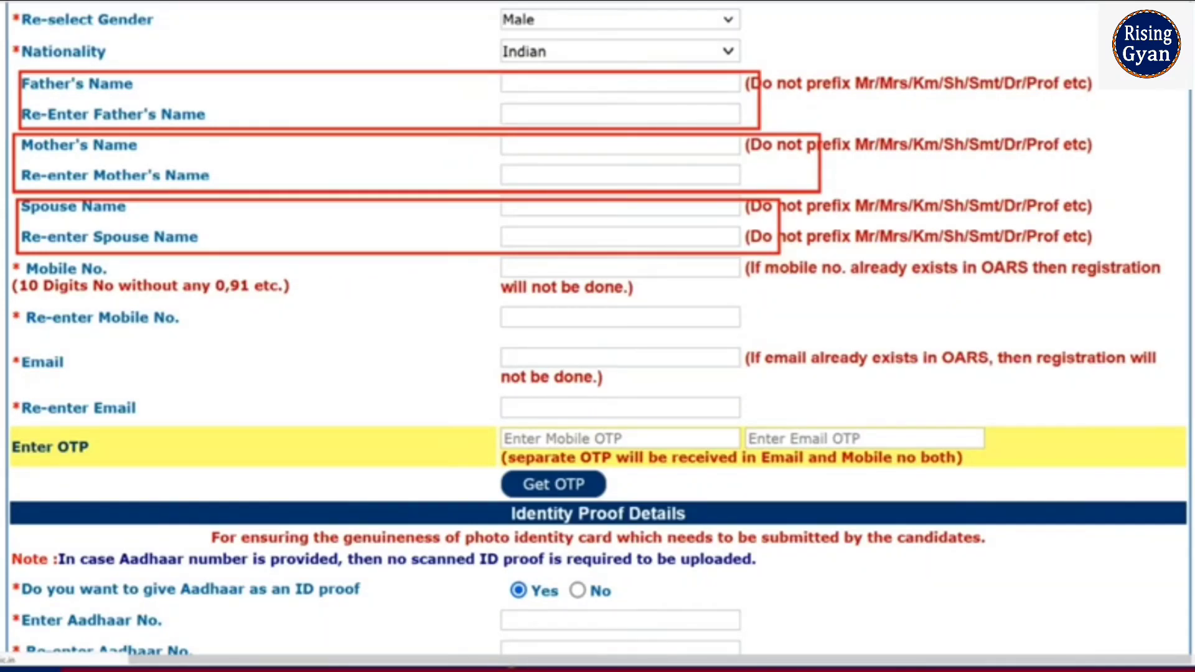
scroll(534, 163, down, 2)
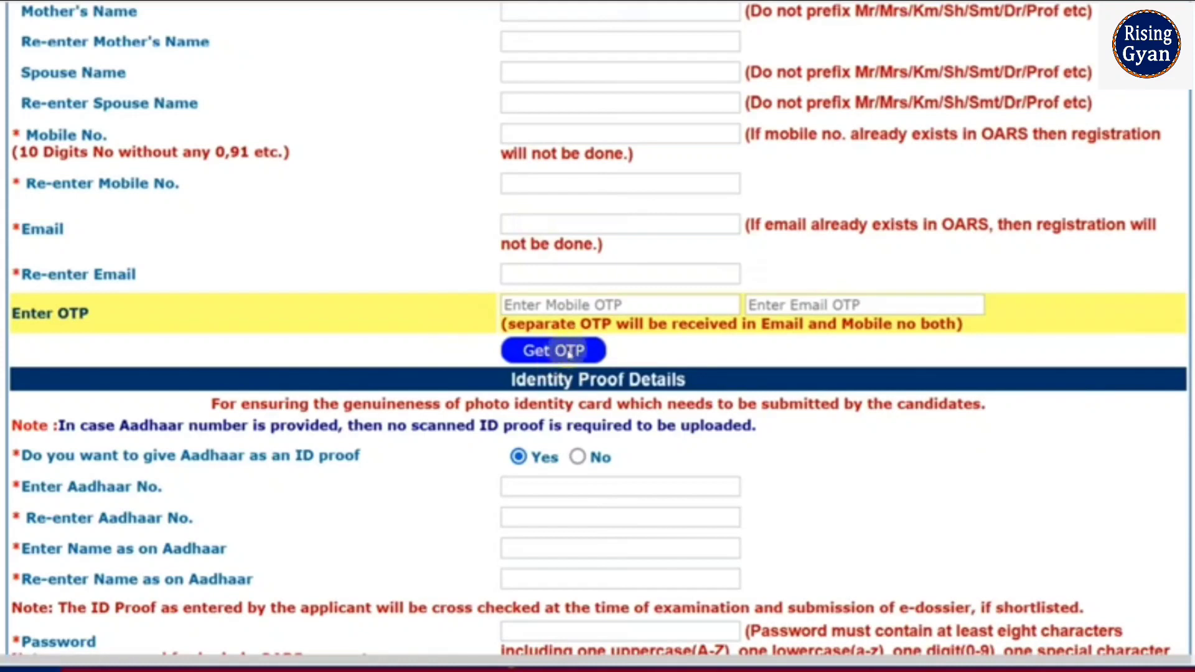
click(547, 305)
click(759, 305)
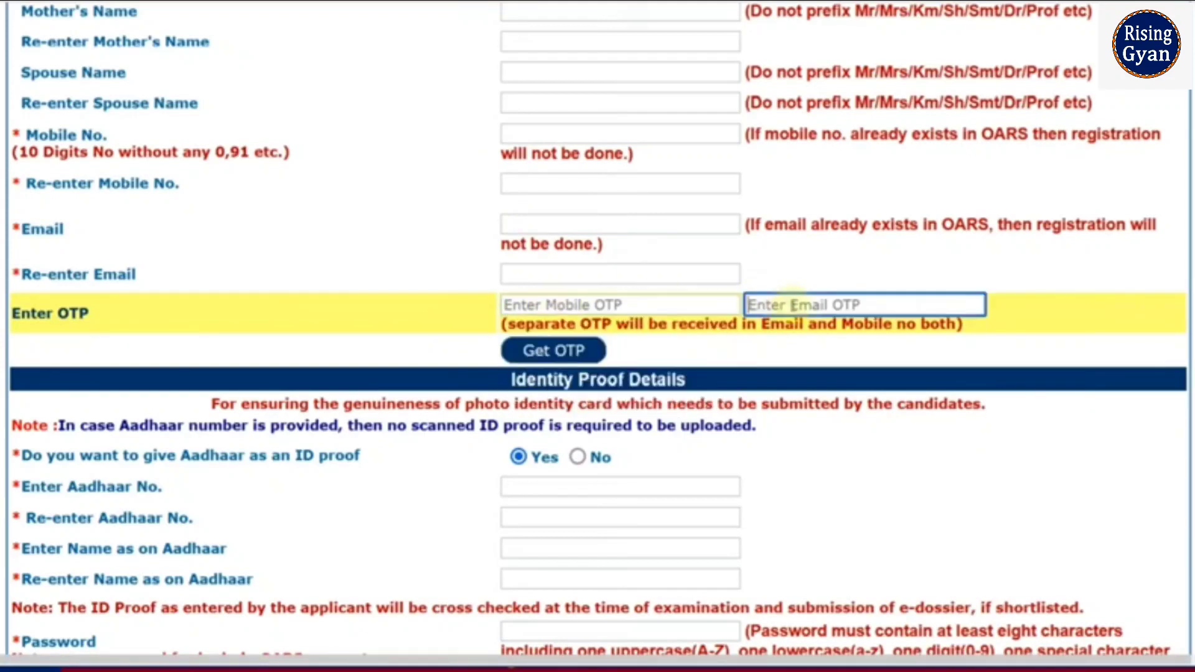
click(801, 280)
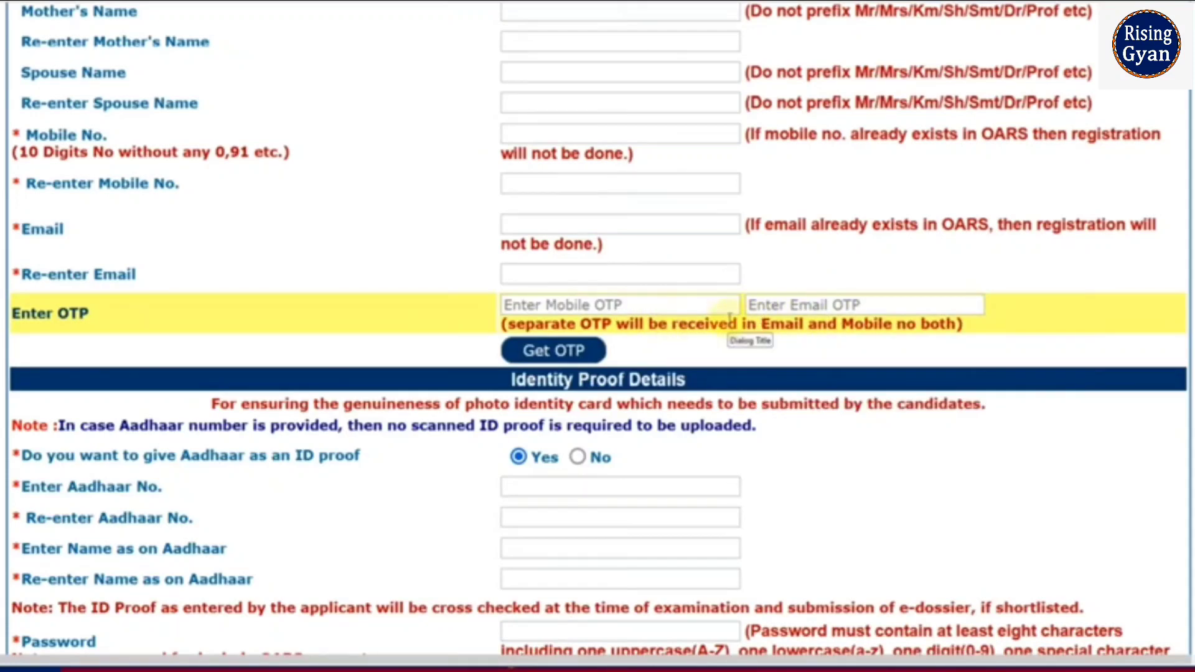
scroll(729, 318, down, 2)
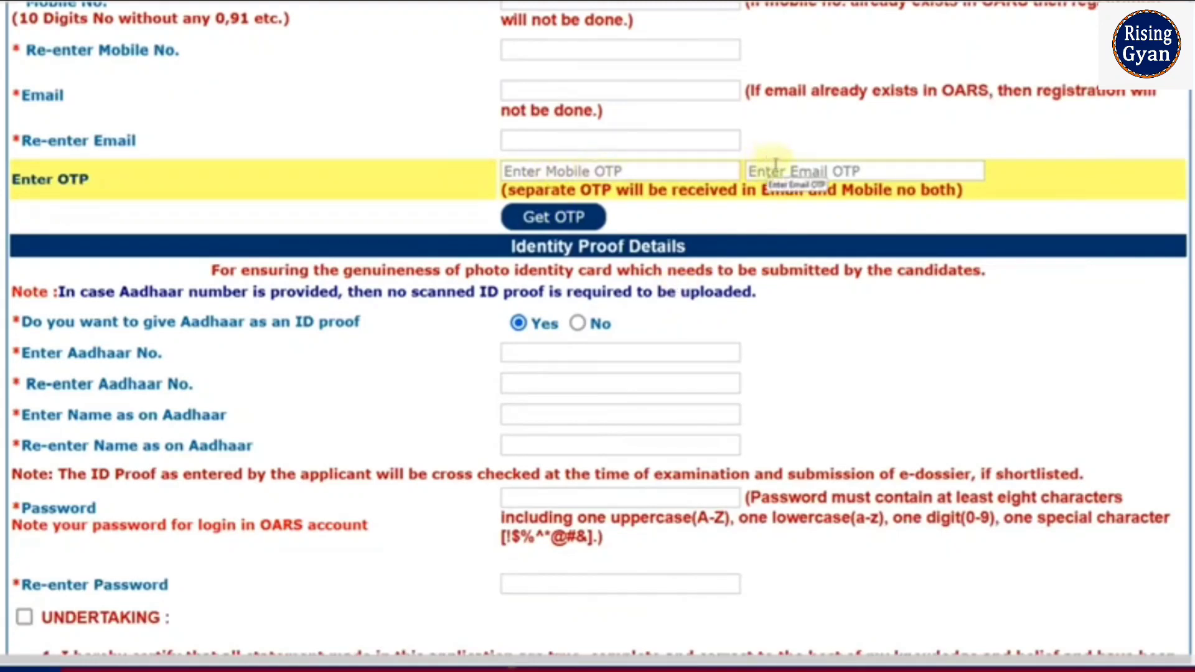
scroll(739, 227, down, 4)
scroll(738, 227, up, 2)
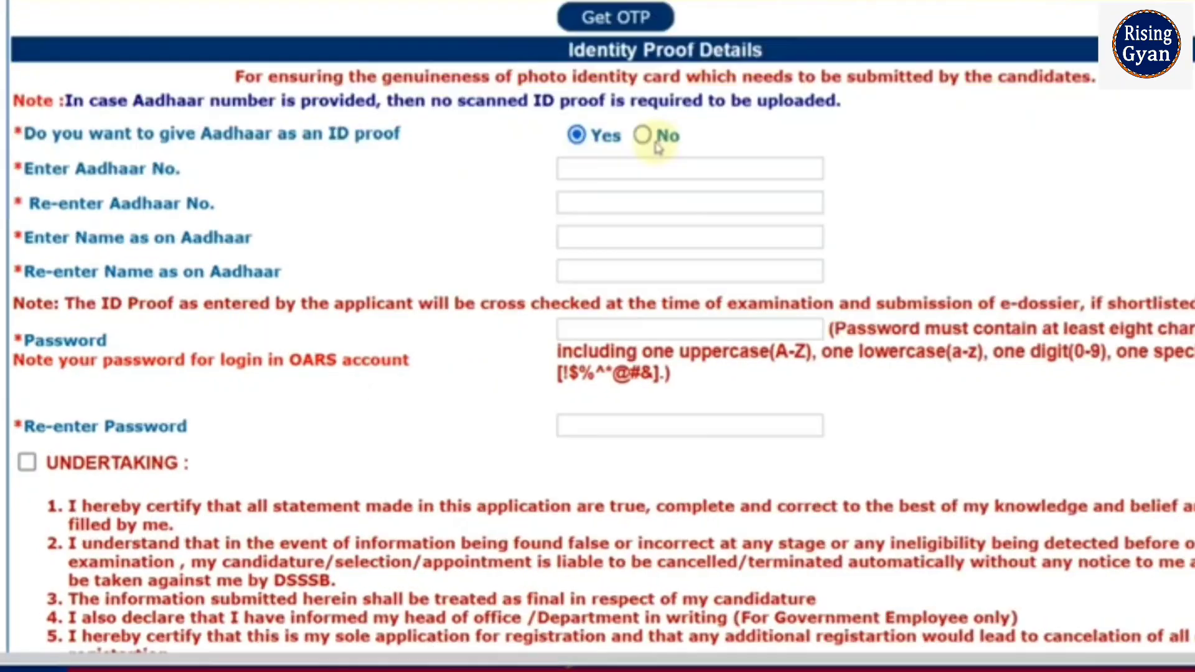
click(641, 169)
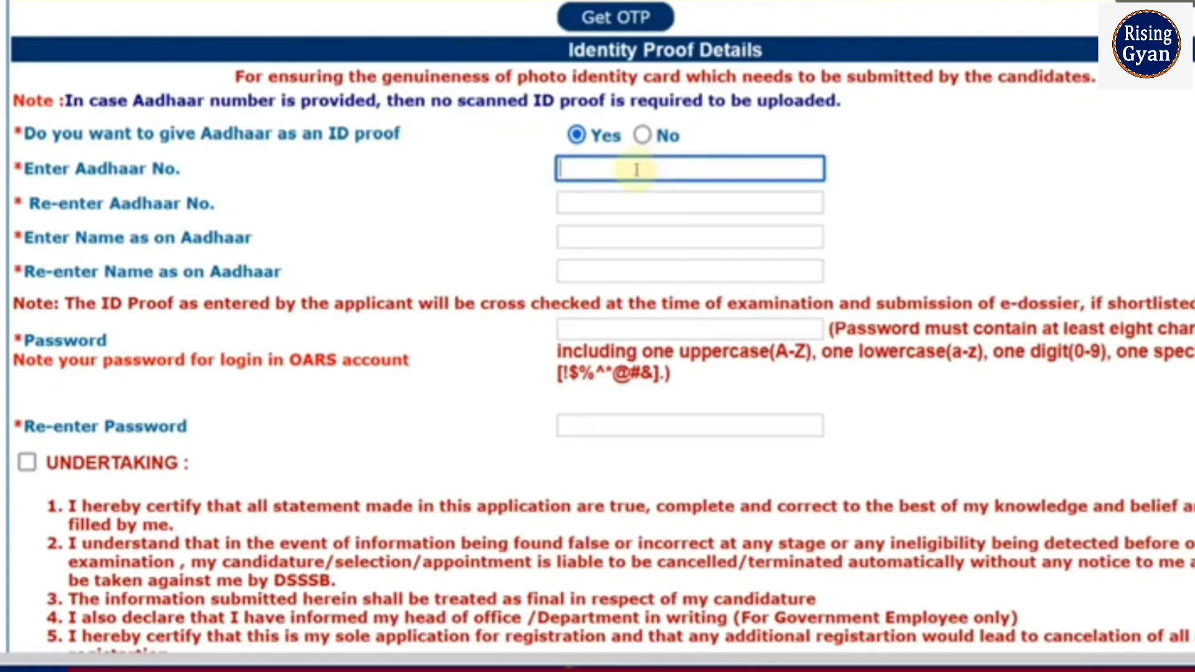
click(634, 198)
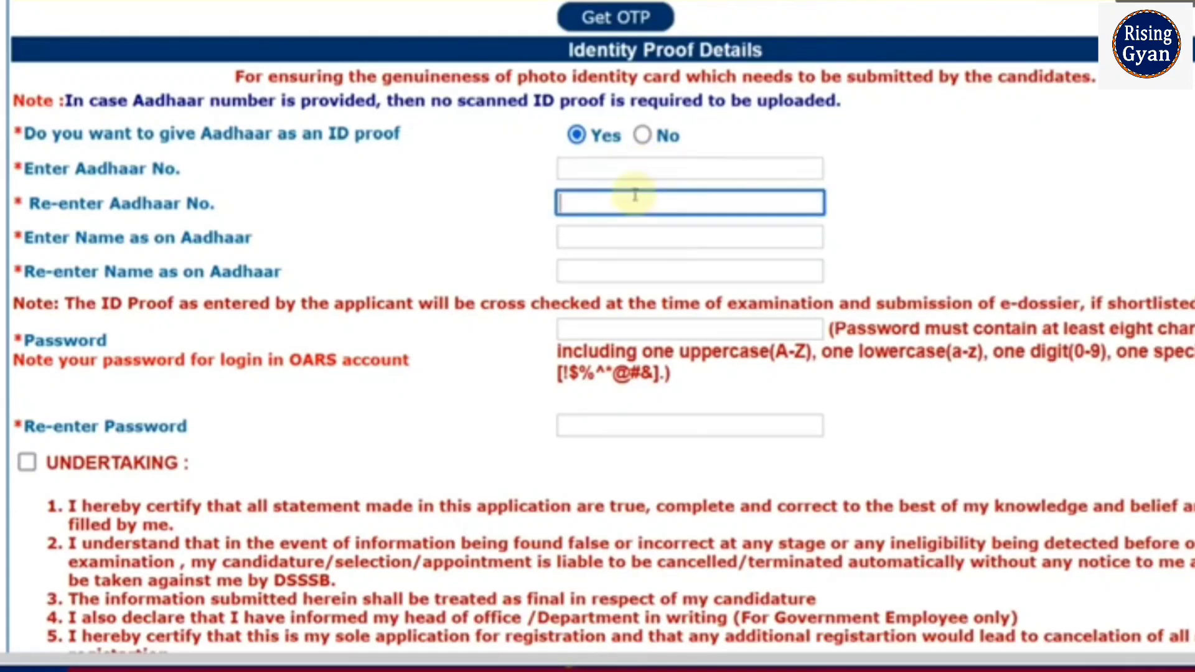
Step: Answer No to Aadhaar as ID proof and choose PAN Card as the ID proof type
click(614, 234)
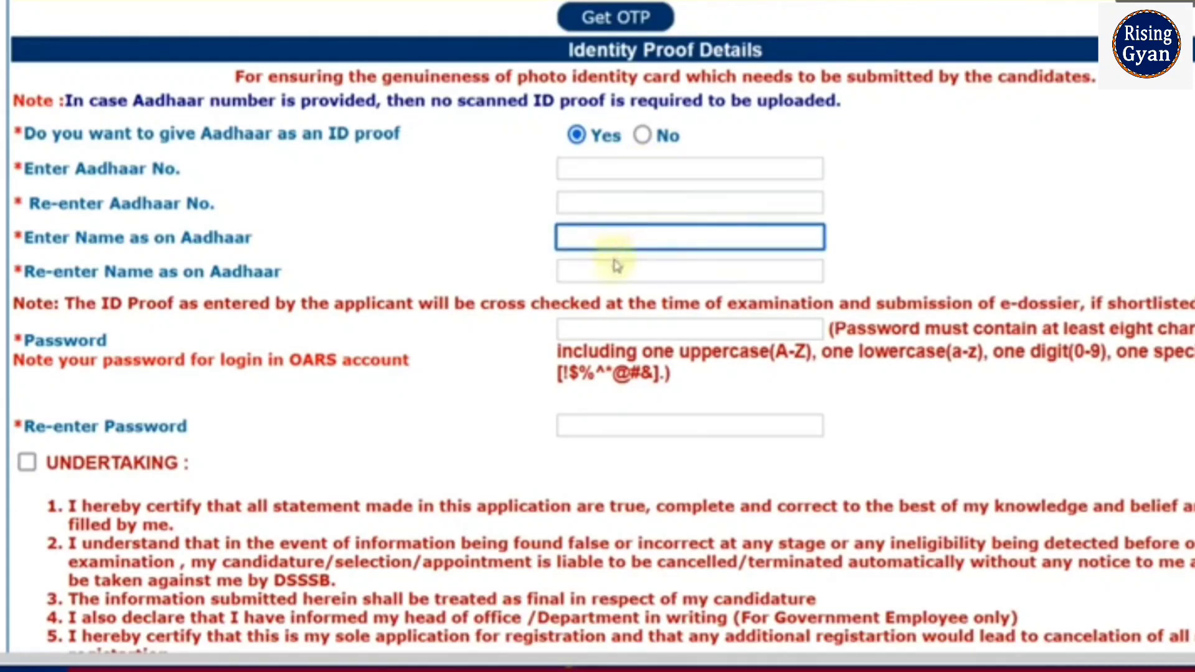
click(617, 270)
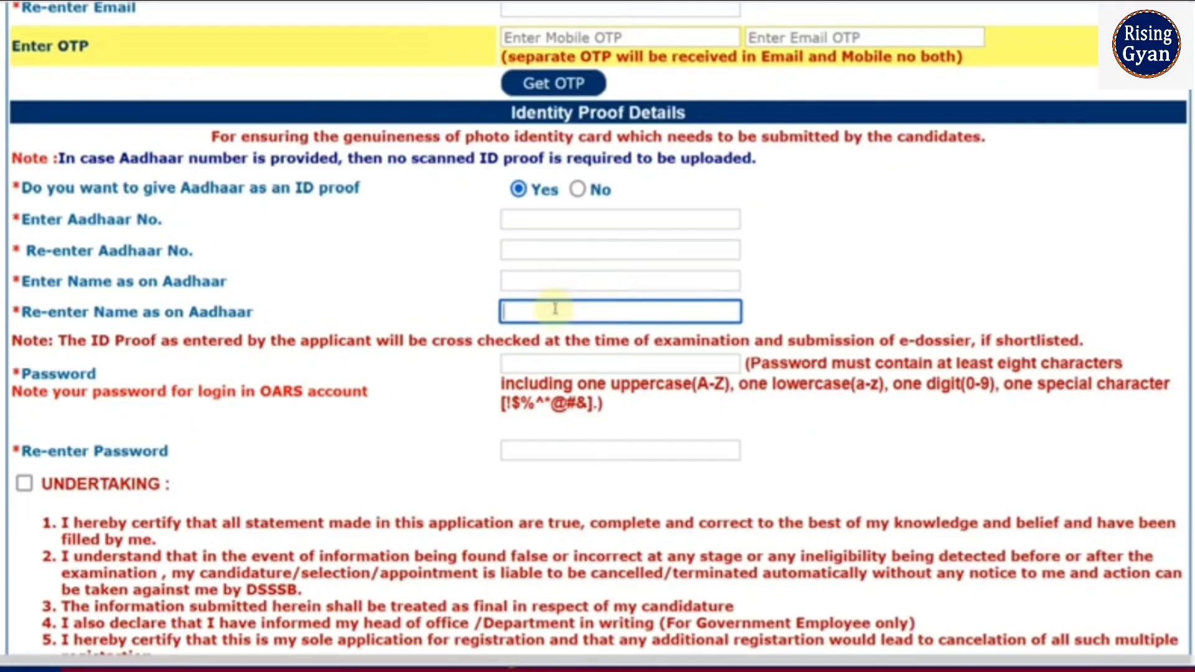
click(578, 189)
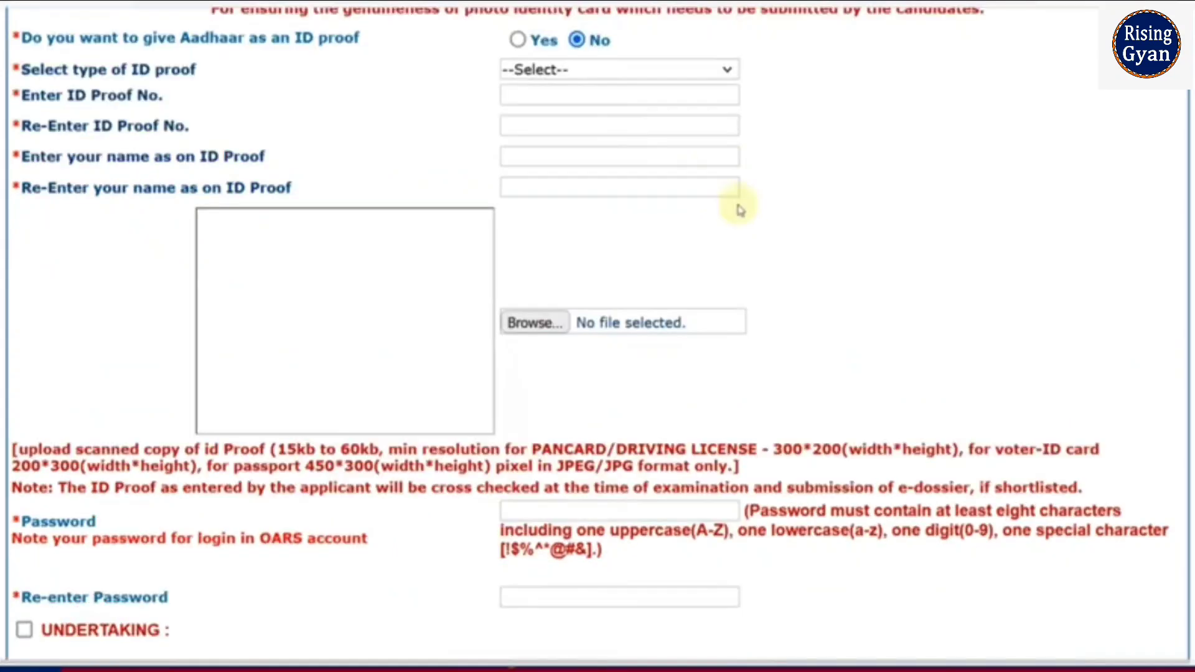
click(601, 71)
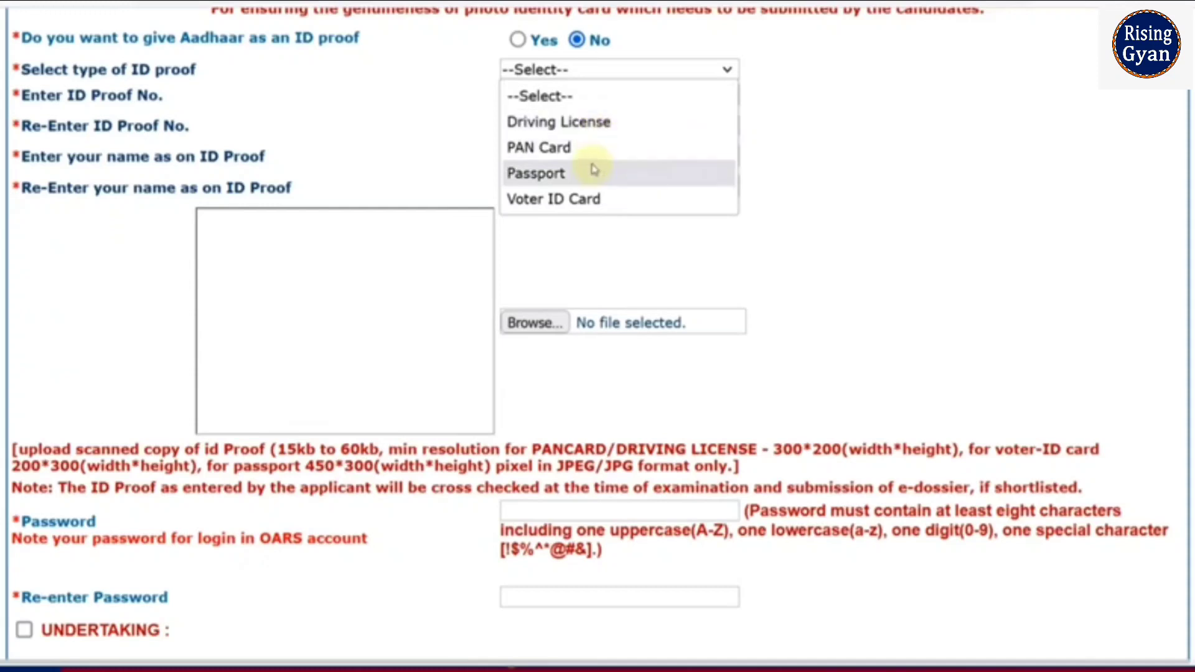
click(560, 148)
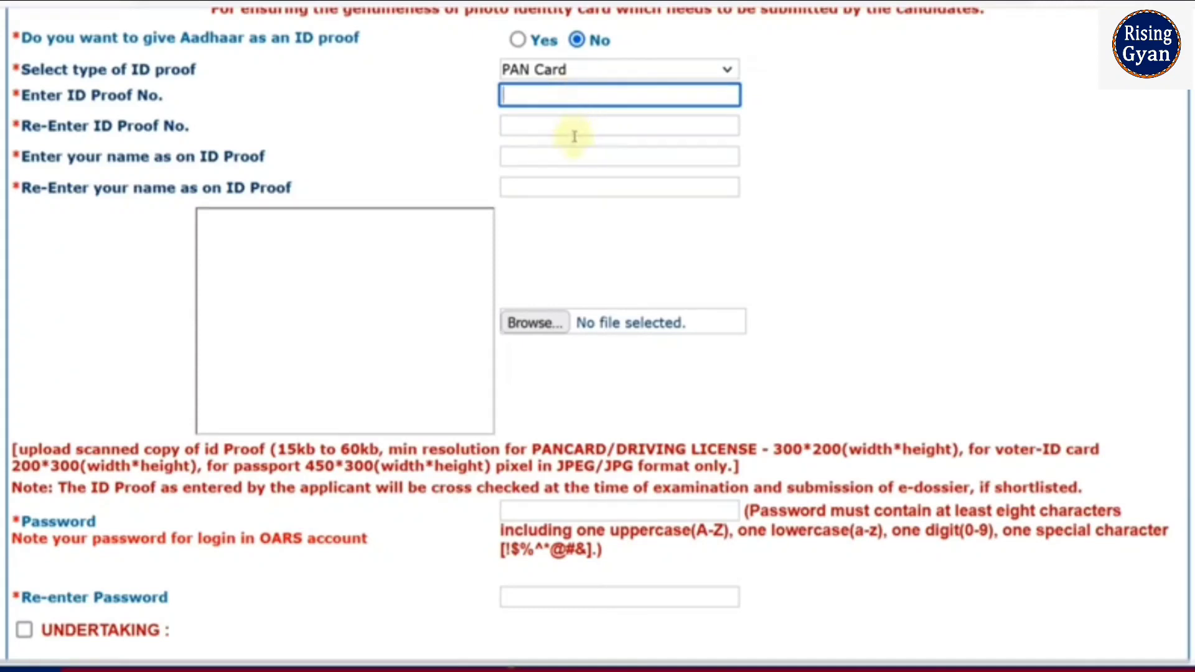
click(568, 160)
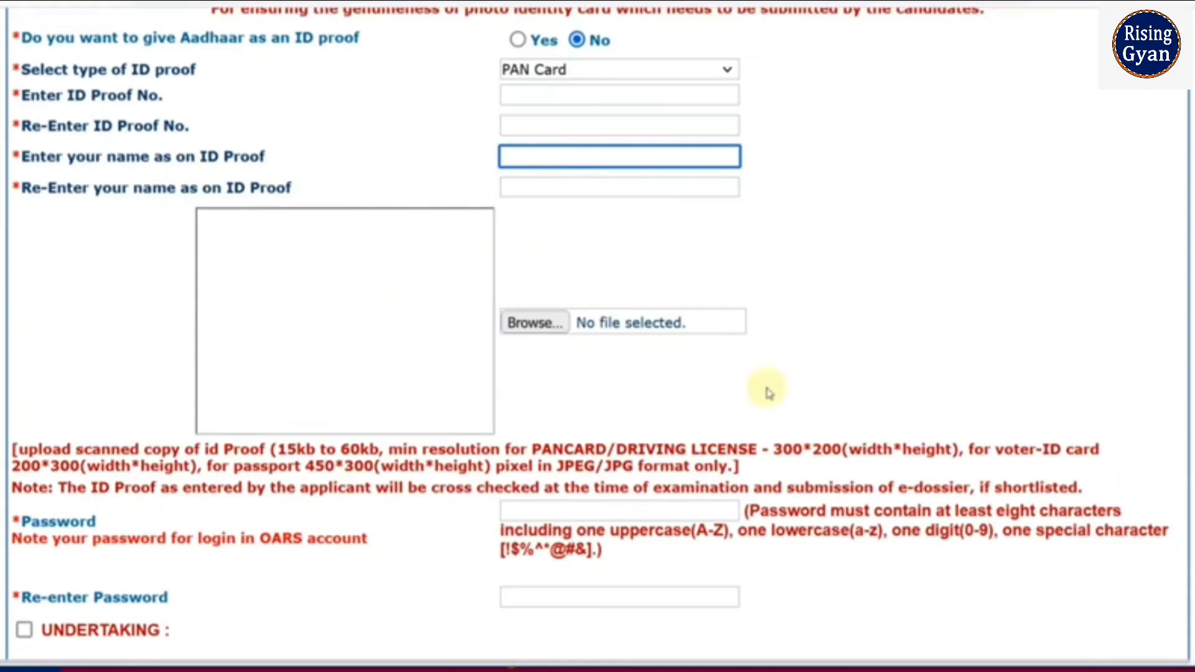
Step: Highlight the 15kb–60kb upload size limit and 300*200 PAN card minimum resolution
scroll(765, 395, down, 3)
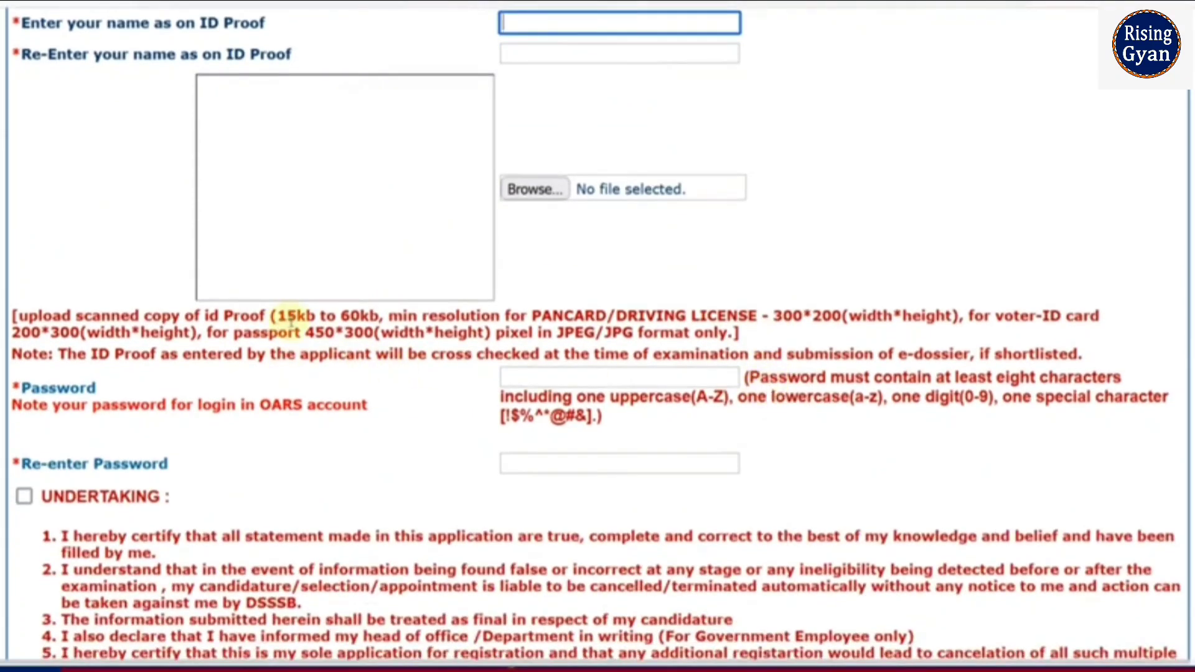
drag(287, 317, 369, 318)
drag(783, 316, 803, 316)
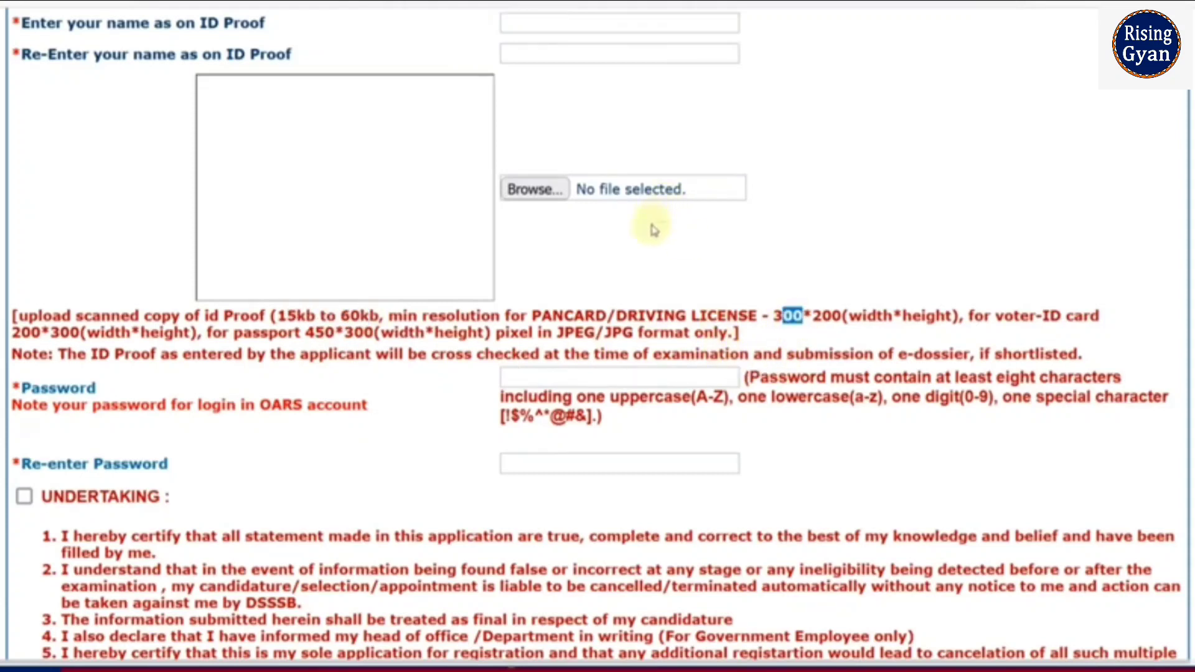
scroll(706, 283, up, 1)
scroll(707, 284, up, 3)
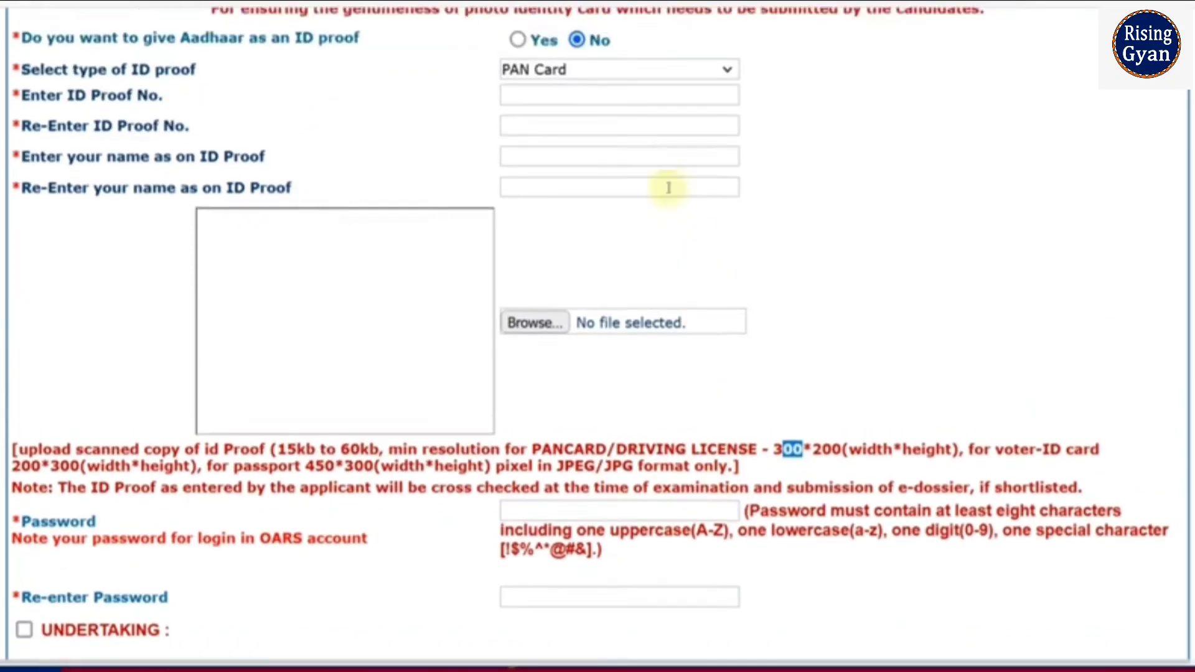
Step: Switch Aadhaar back to Yes and highlight the lowercase, digit and special-character password rules
click(518, 41)
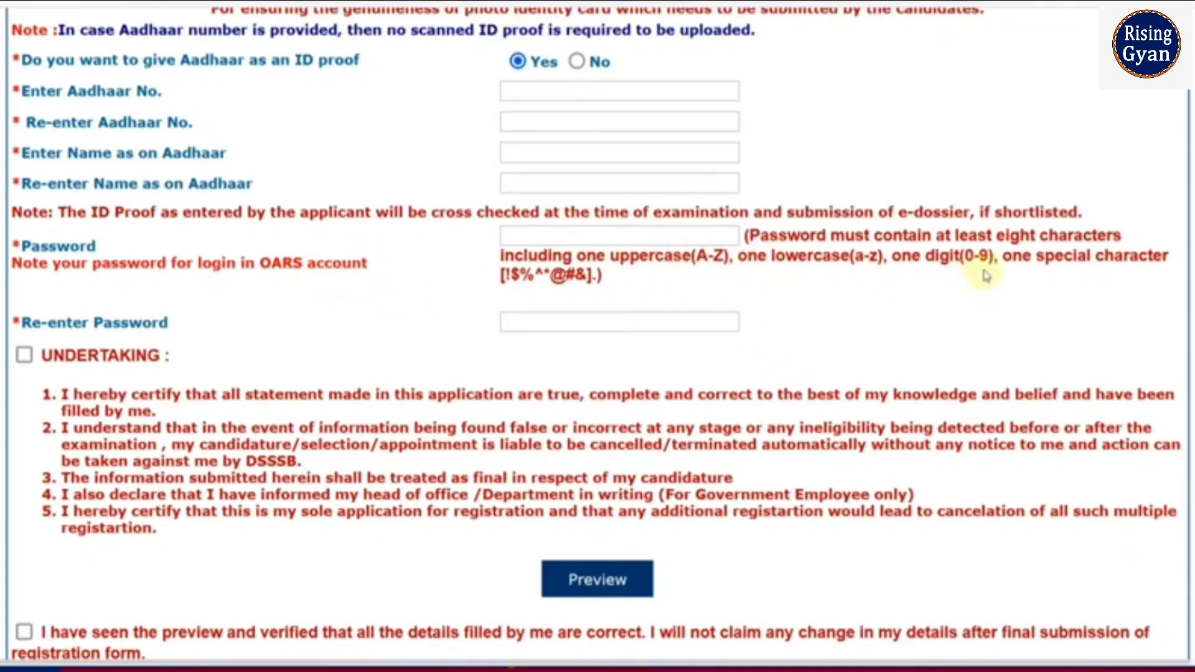
drag(808, 255, 860, 257)
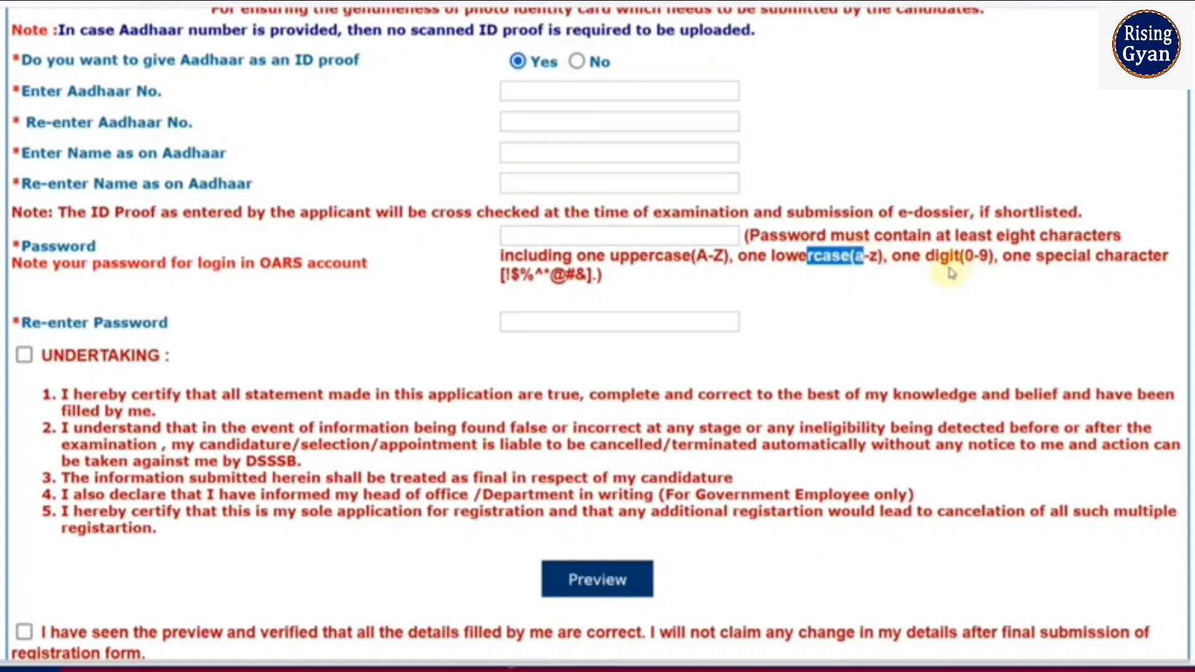
drag(935, 256, 960, 257)
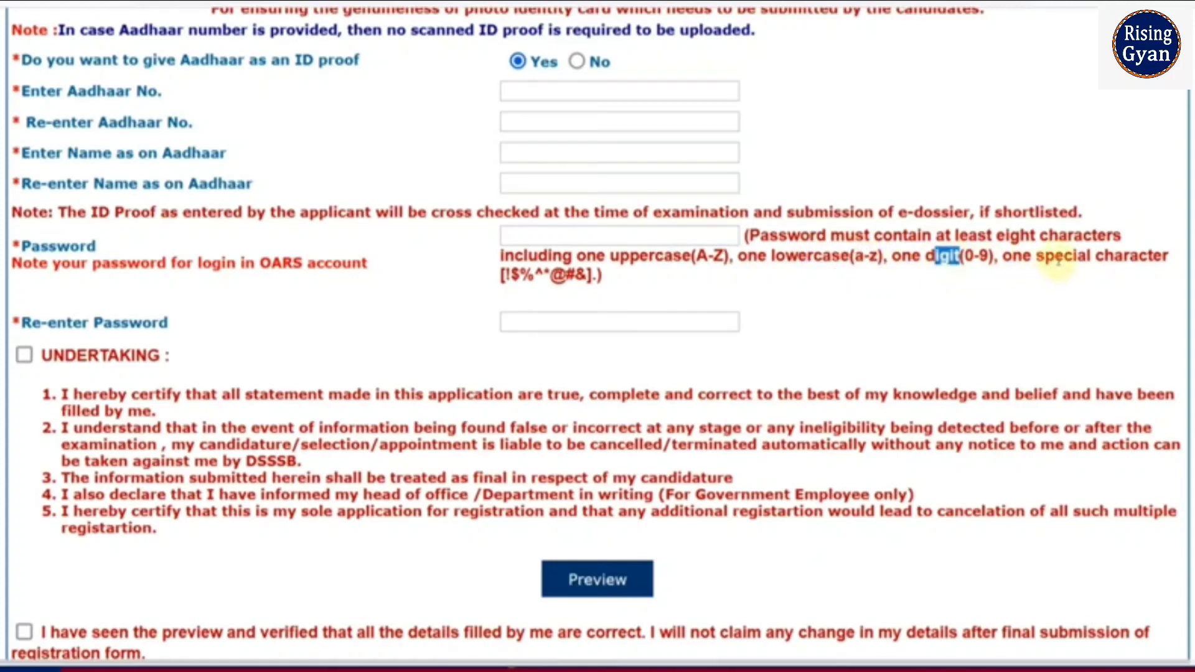
drag(1055, 255, 1093, 256)
drag(520, 277, 587, 277)
click(617, 287)
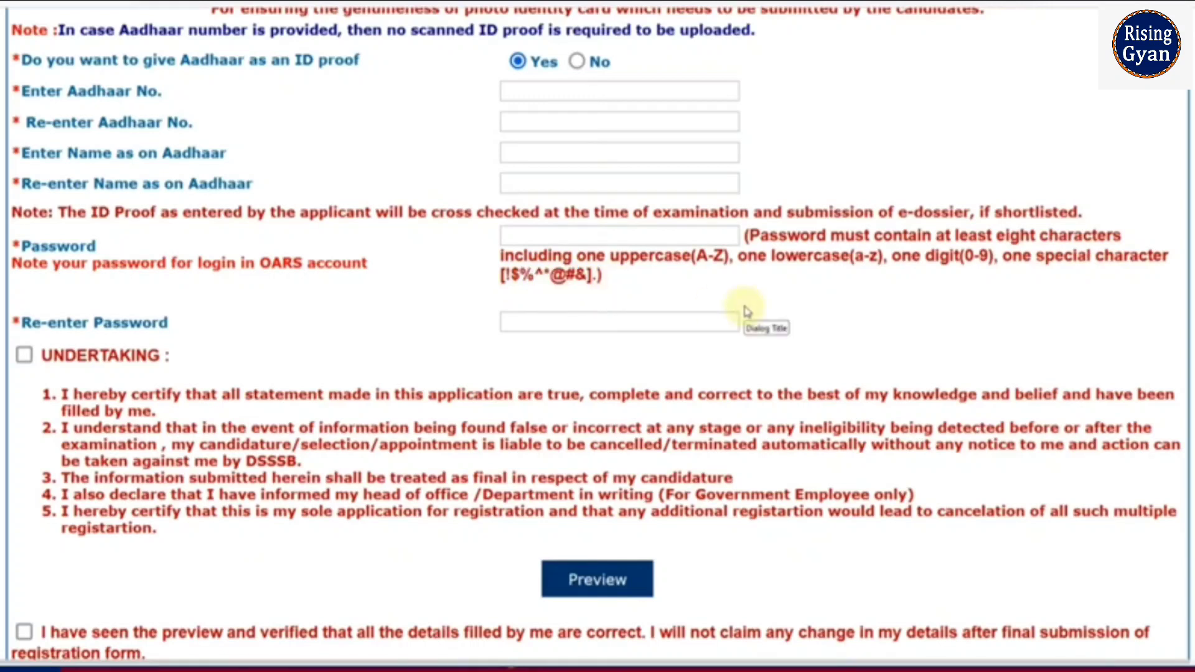
Step: Demonstrate a sample password in Notepad, then close it without saving
click(257, 666)
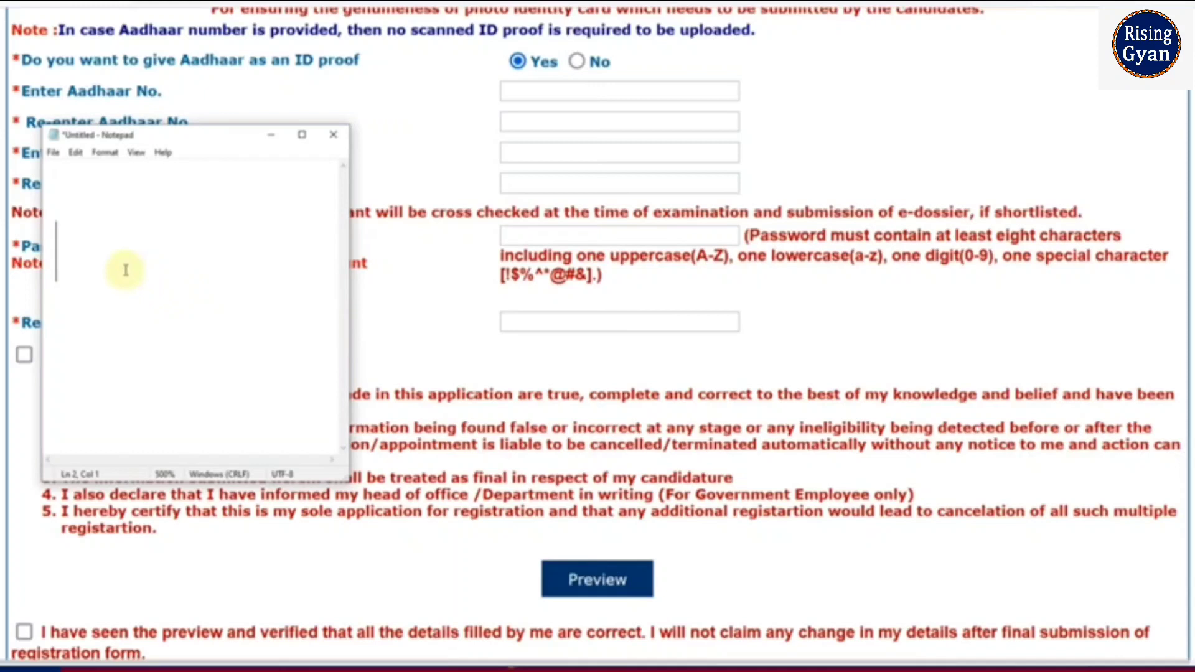
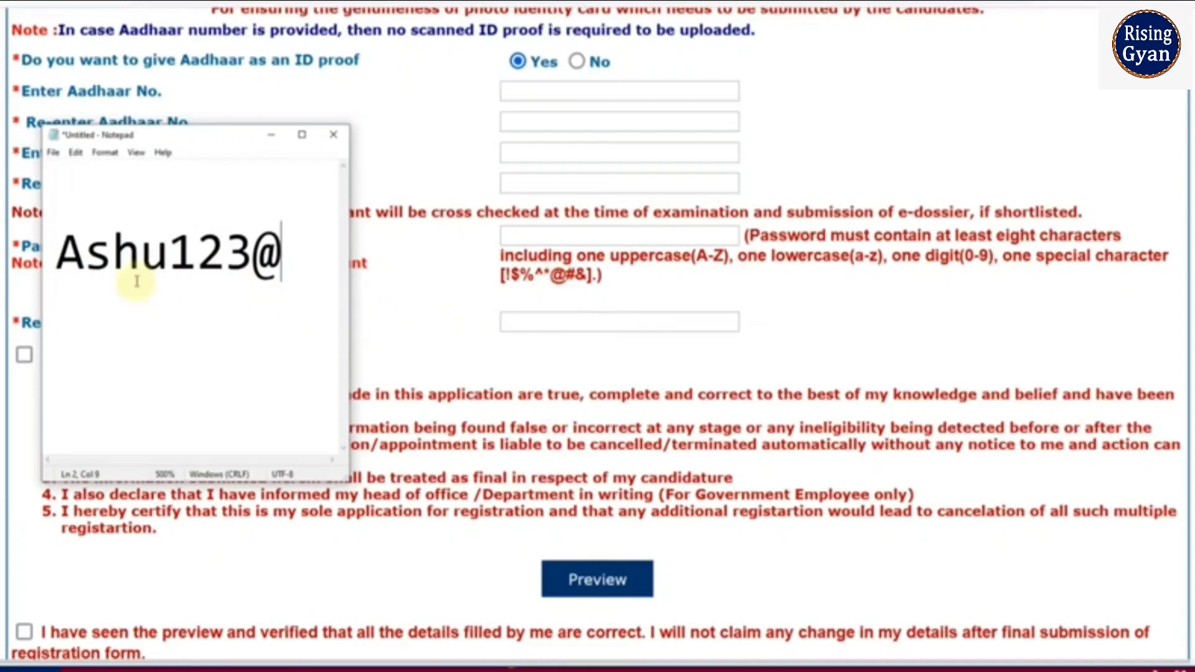
key(alt+F4)
click(620, 316)
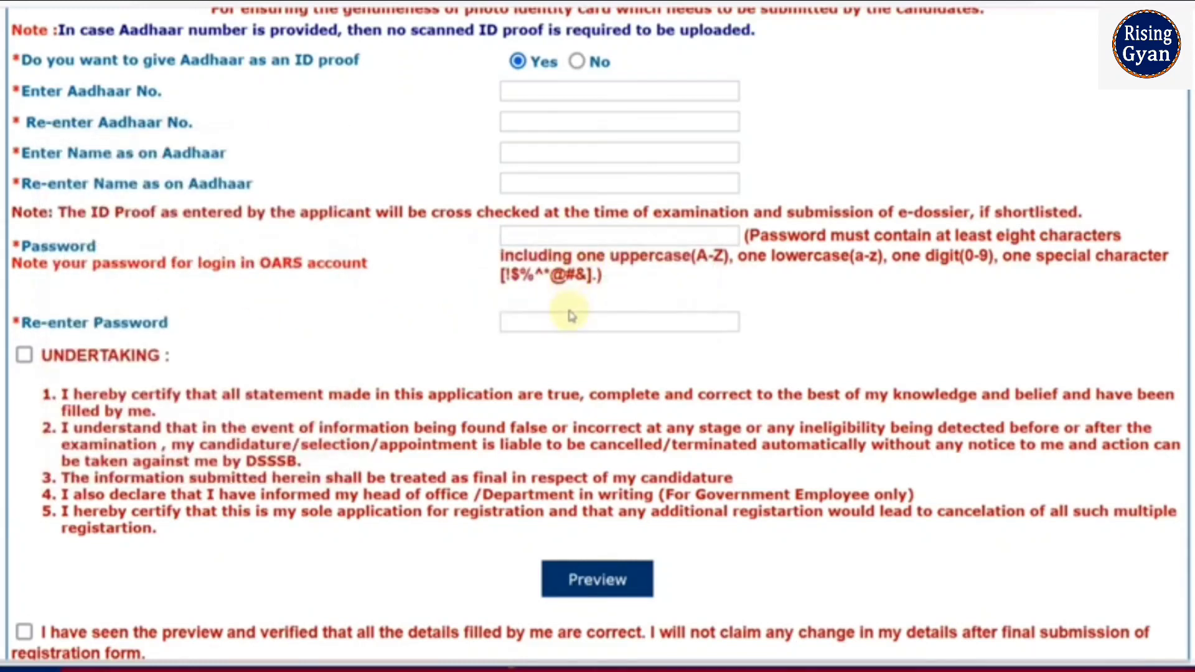
Step: Tick the UNDERTAKING declaration and the 'I have seen the preview' checkbox
click(26, 356)
scroll(640, 479, down, 4)
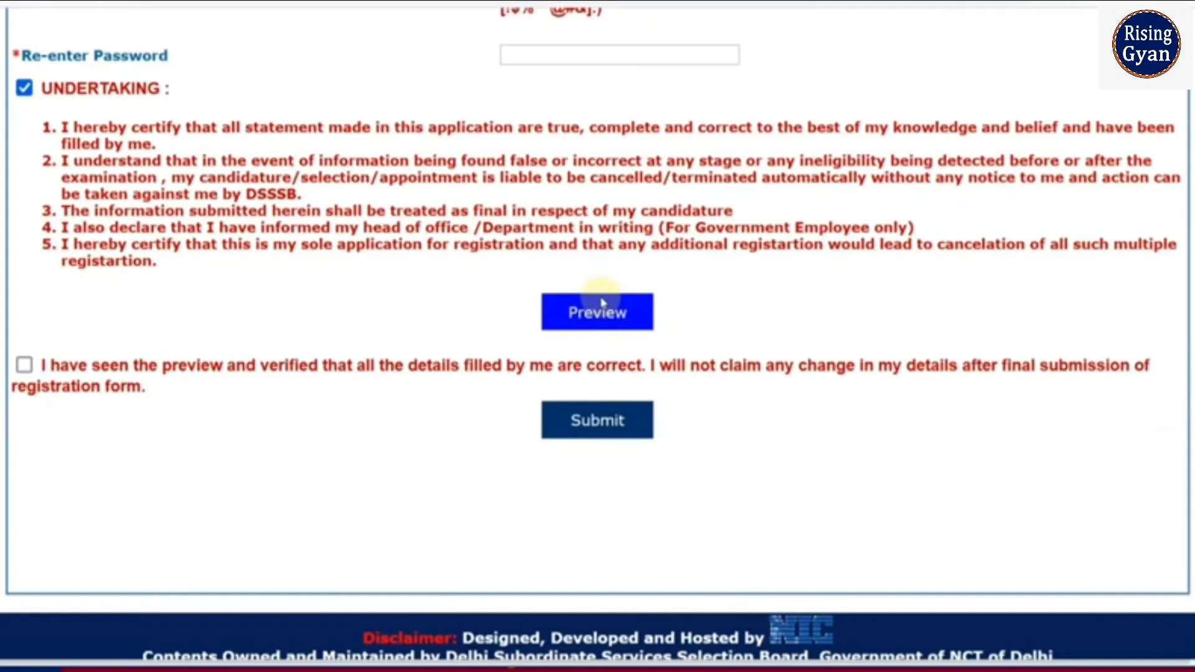
click(24, 365)
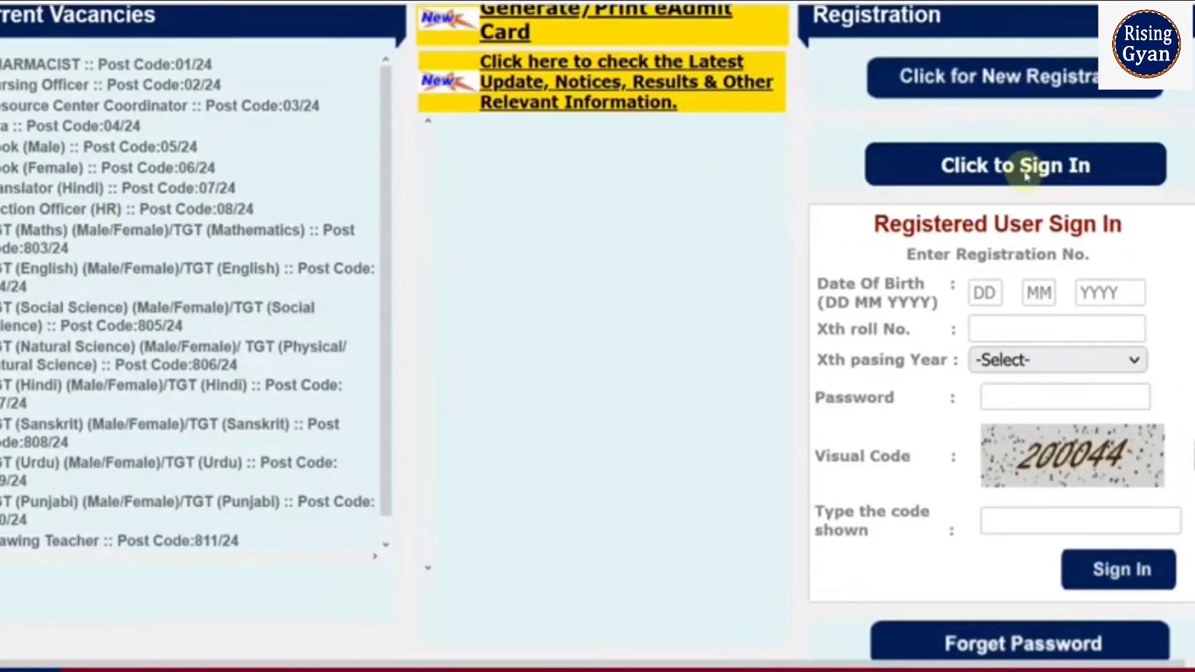
Step: Check the Xth passing year options on the sign-in form, then sign in
scroll(1025, 173, down, 2)
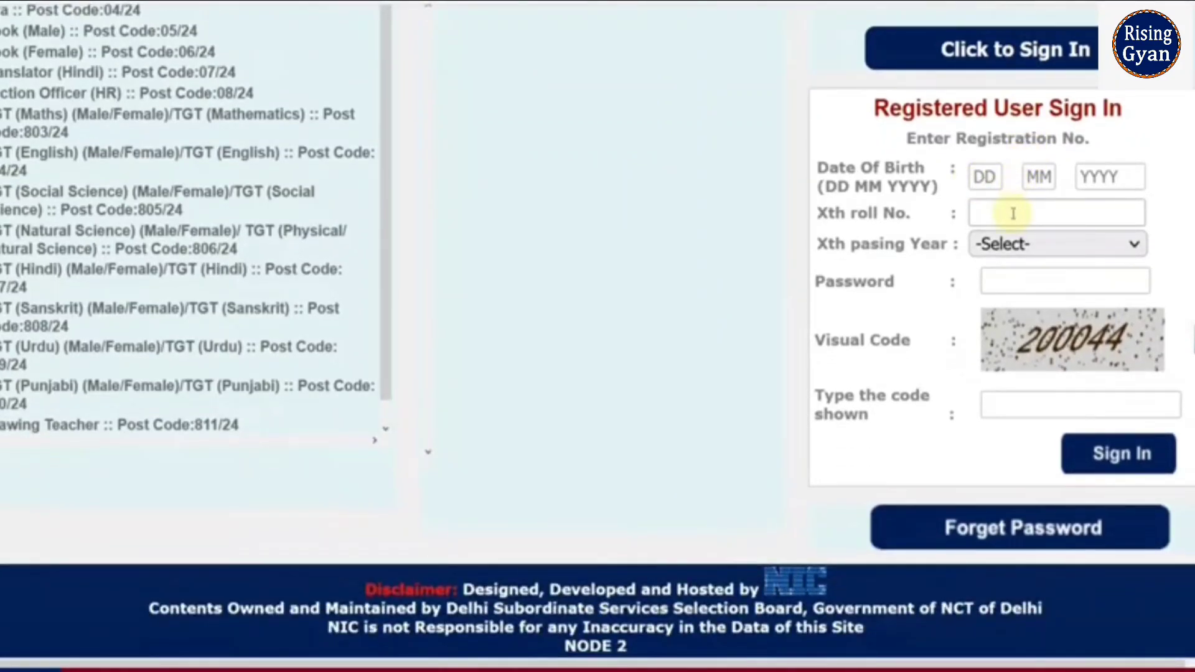
click(1023, 247)
click(769, 321)
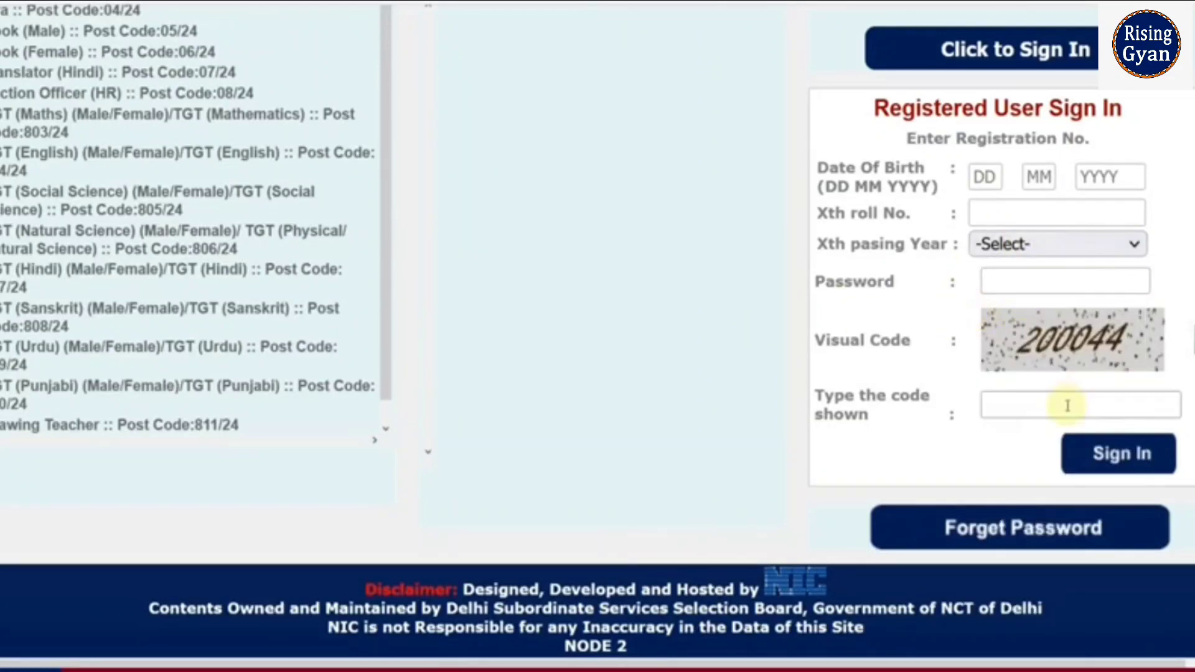
click(1100, 468)
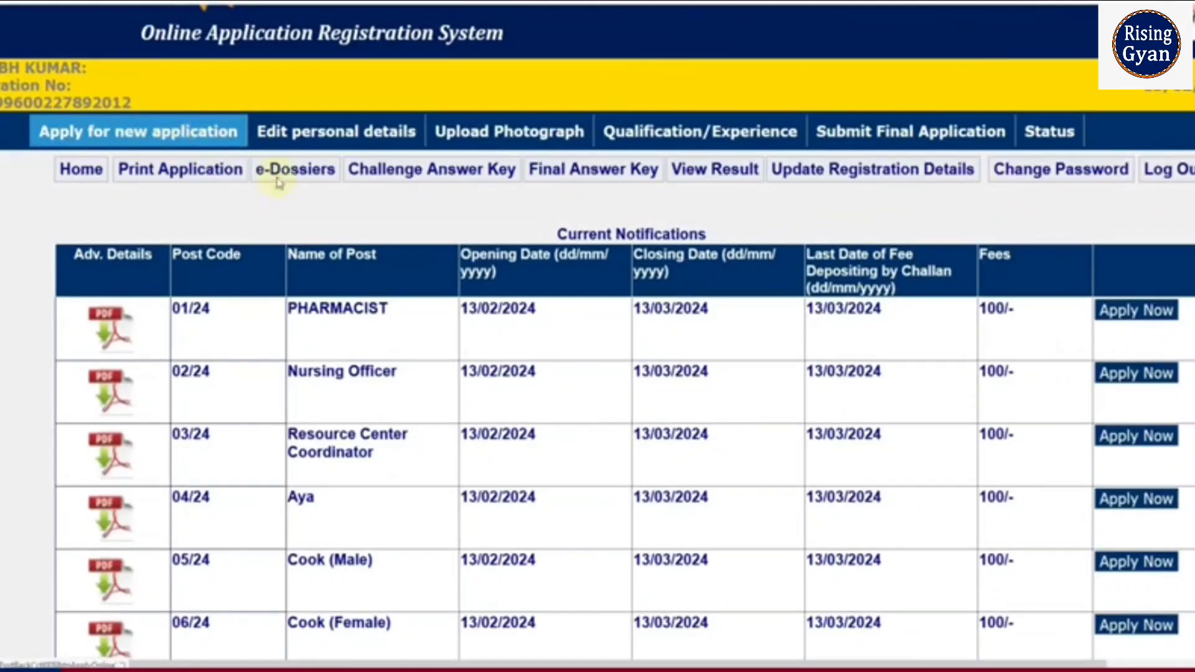
scroll(488, 266, down, 4)
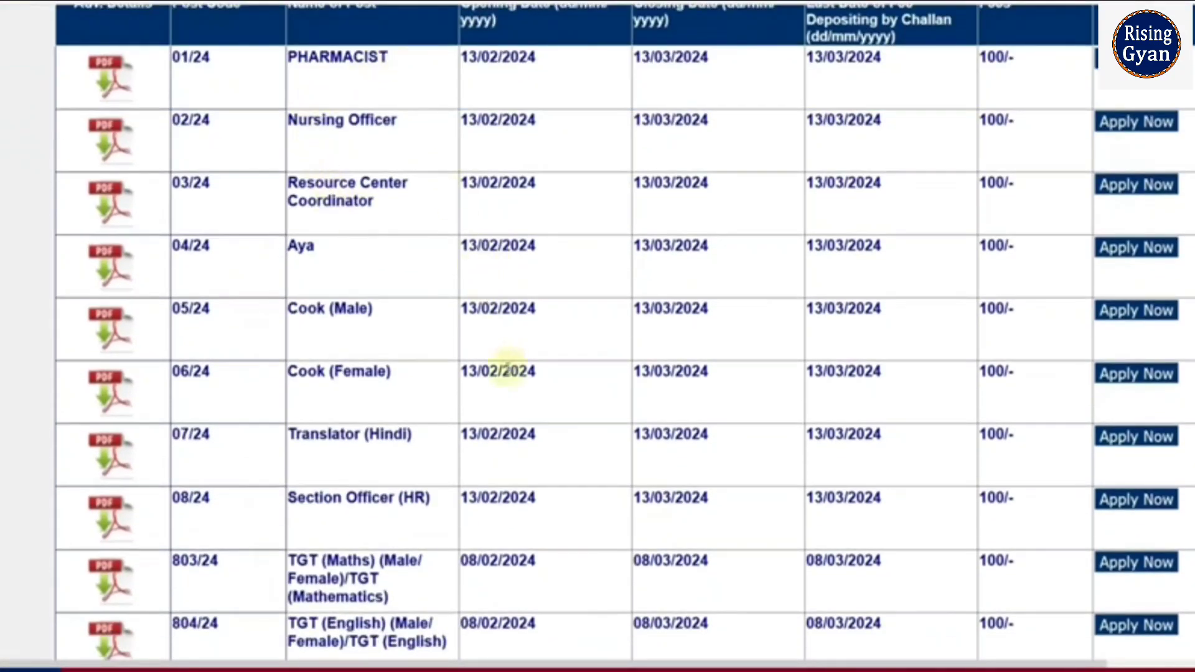
scroll(755, 517, down, 8)
scroll(760, 517, down, 3)
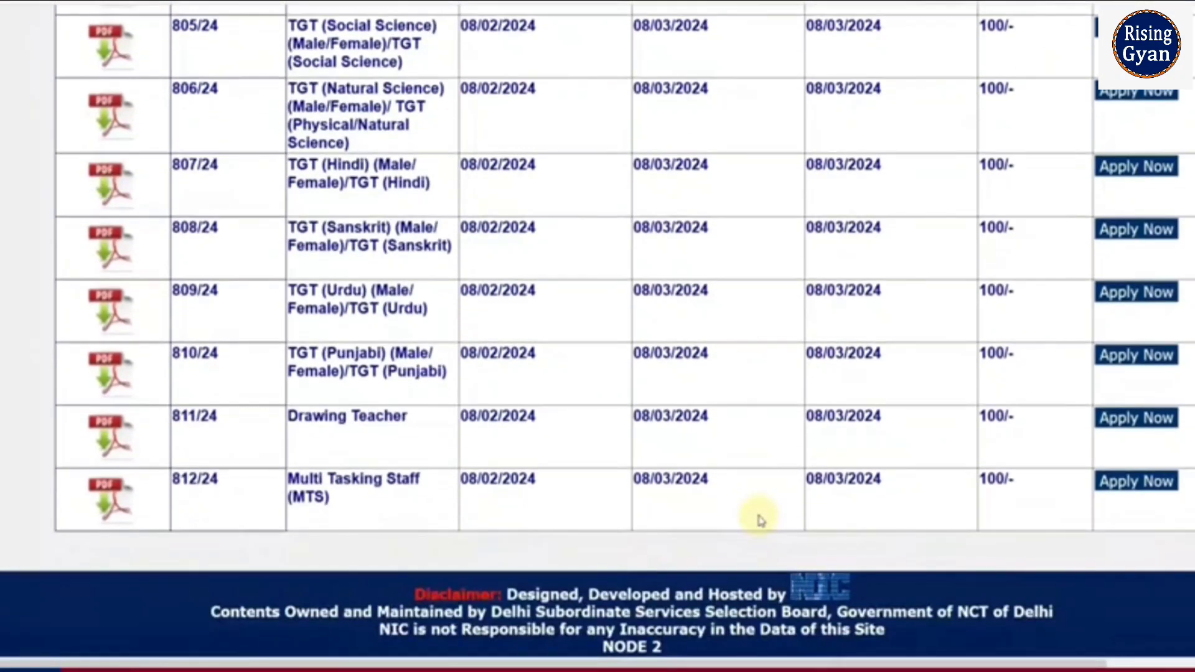
scroll(1120, 480, up, 2)
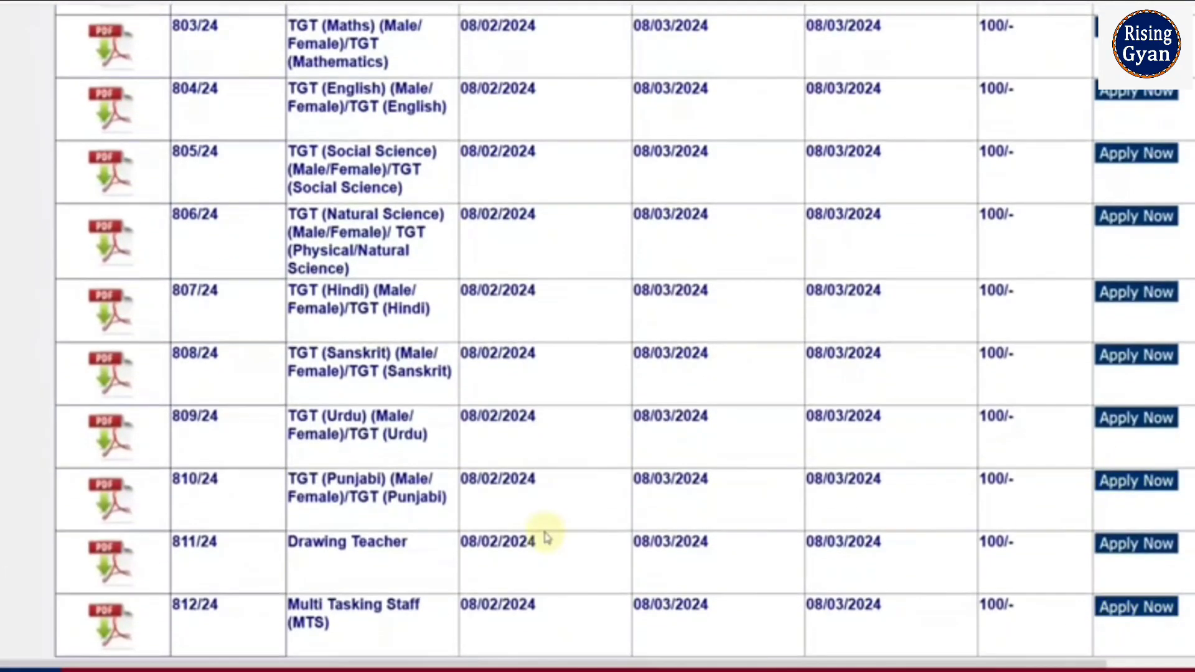
scroll(398, 529, down, 2)
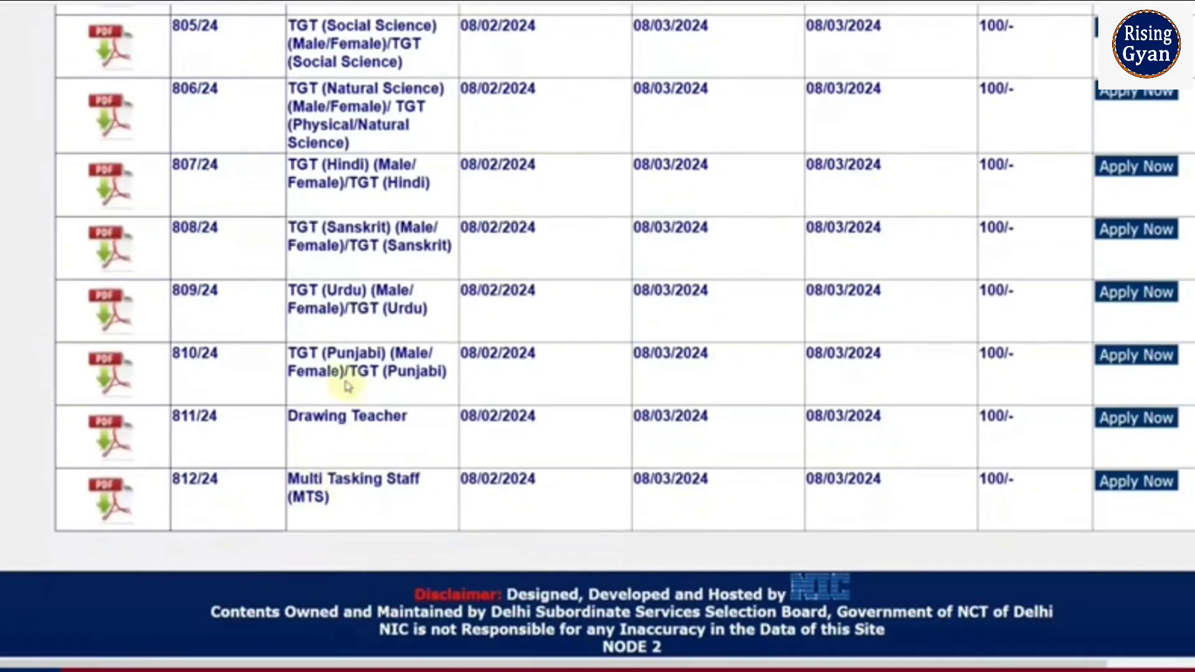
scroll(1108, 460, up, 10)
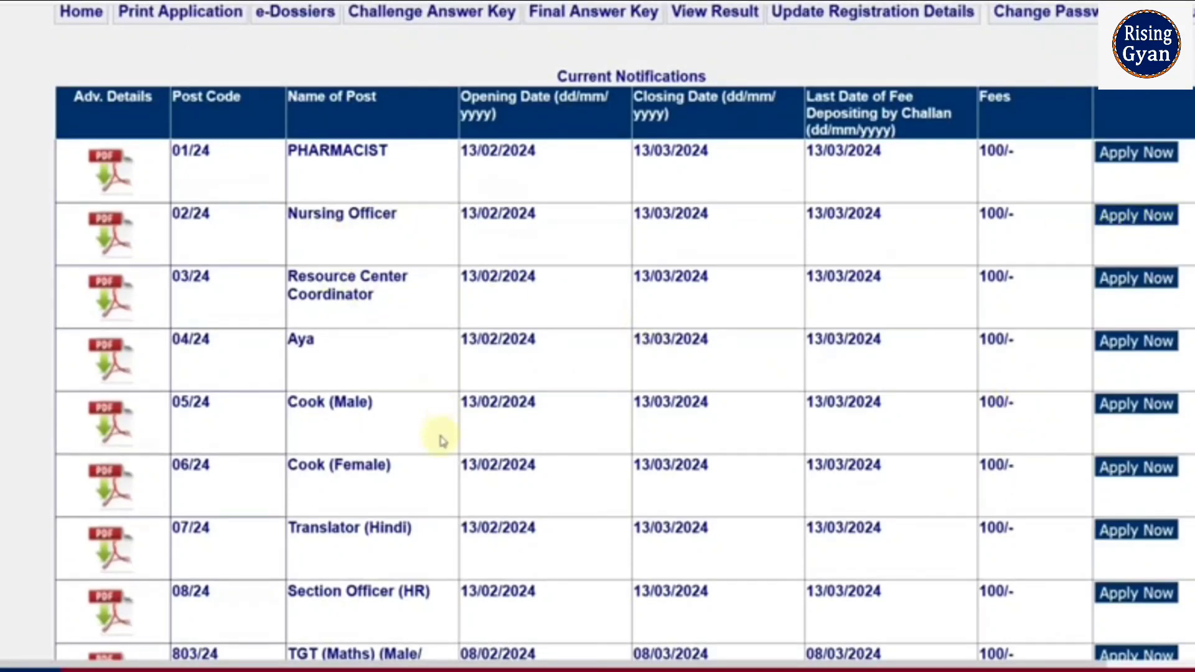
Step: Apply for Nursing Officer, fill the present address and PIN code, and tick 'If Same, Check'
click(1134, 217)
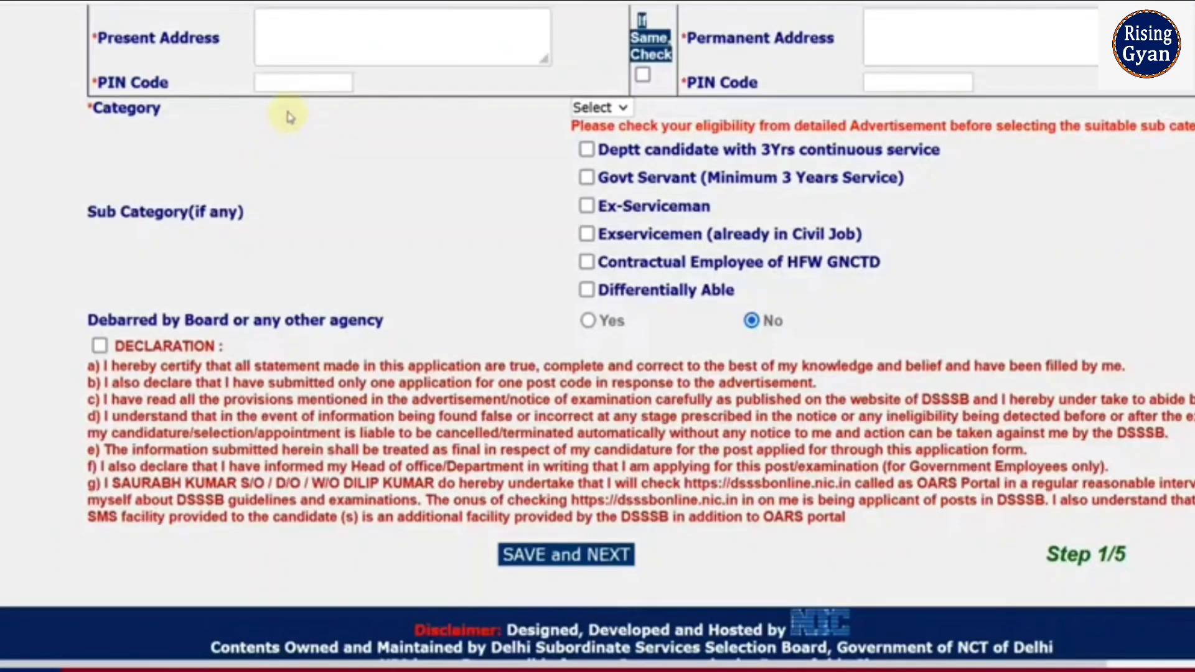
click(333, 39)
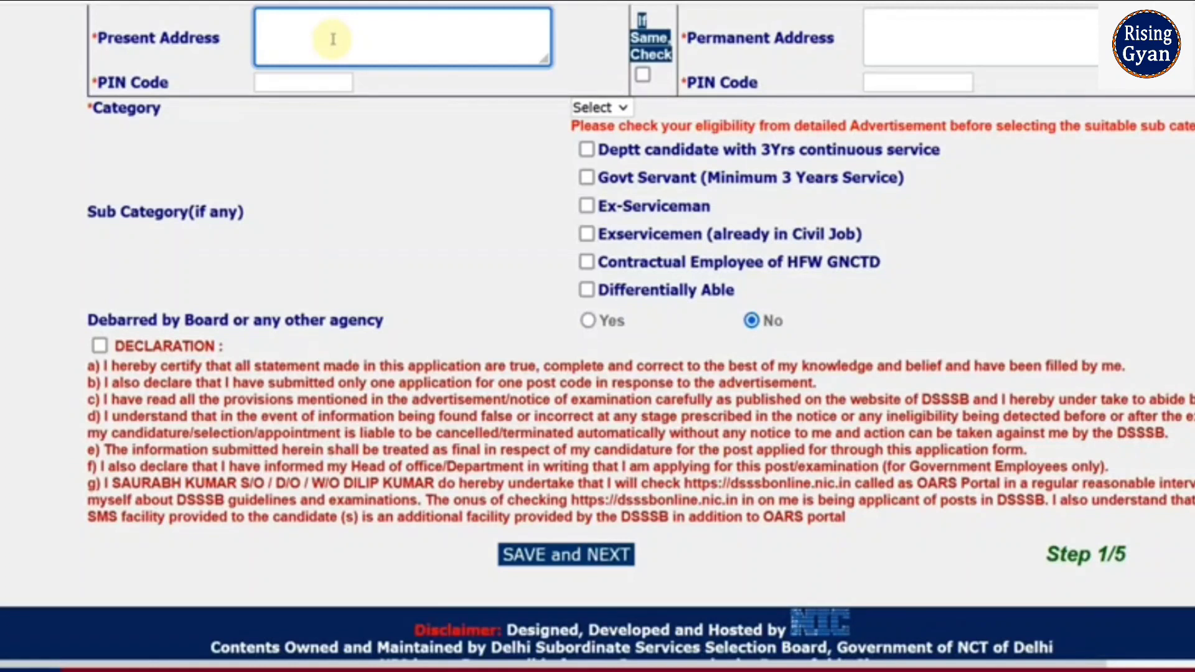
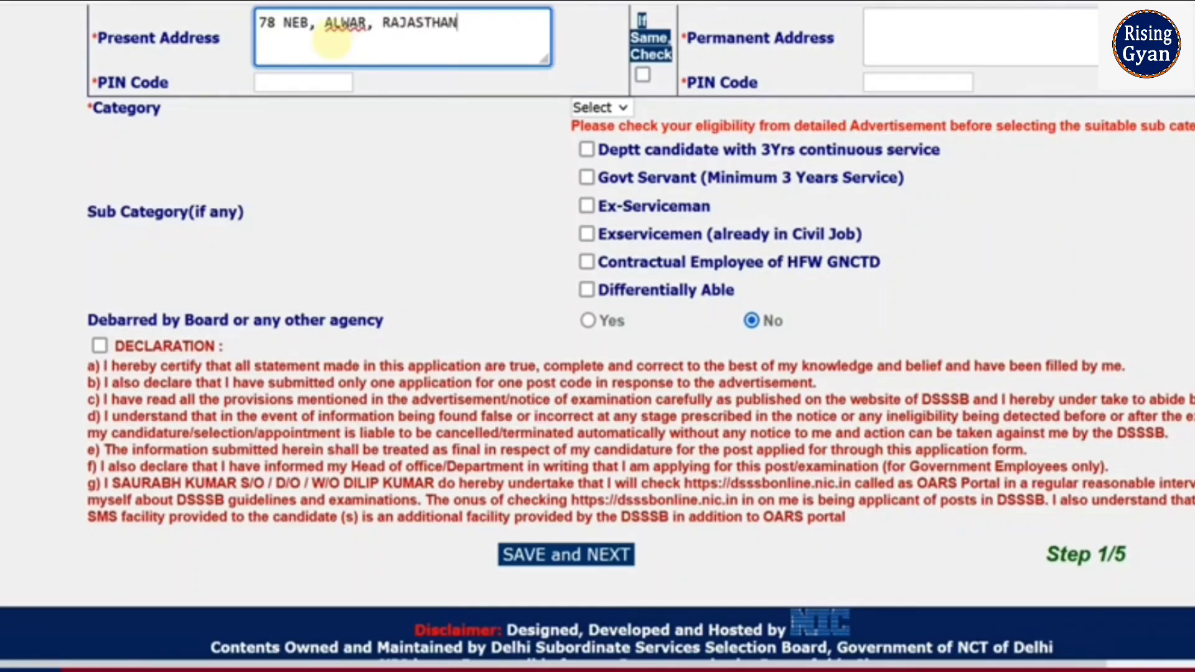
key(Tab)
text(30100)
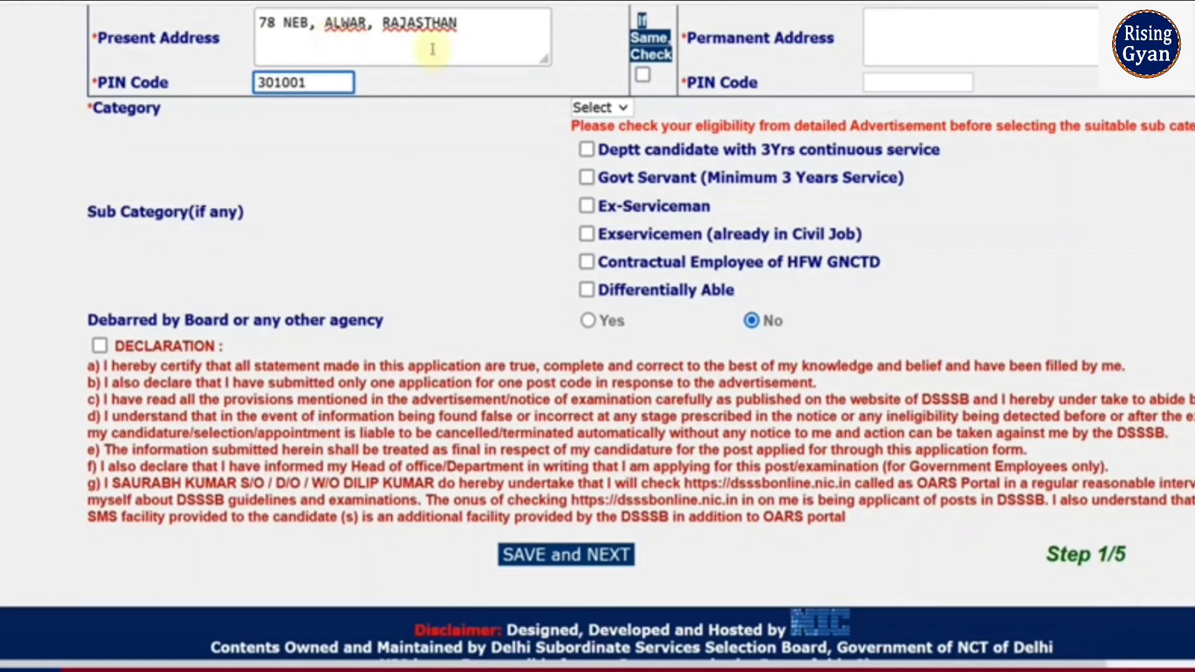
click(642, 77)
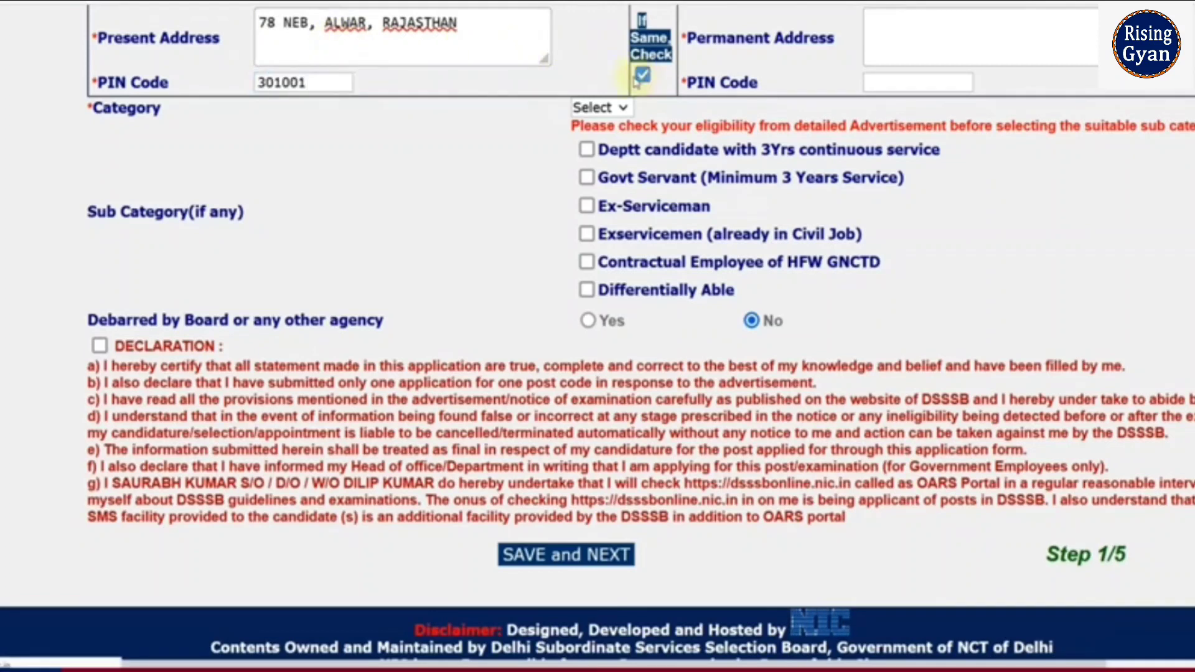
Step: Change the category from OBC to SC and enter the caste certificate number
click(620, 109)
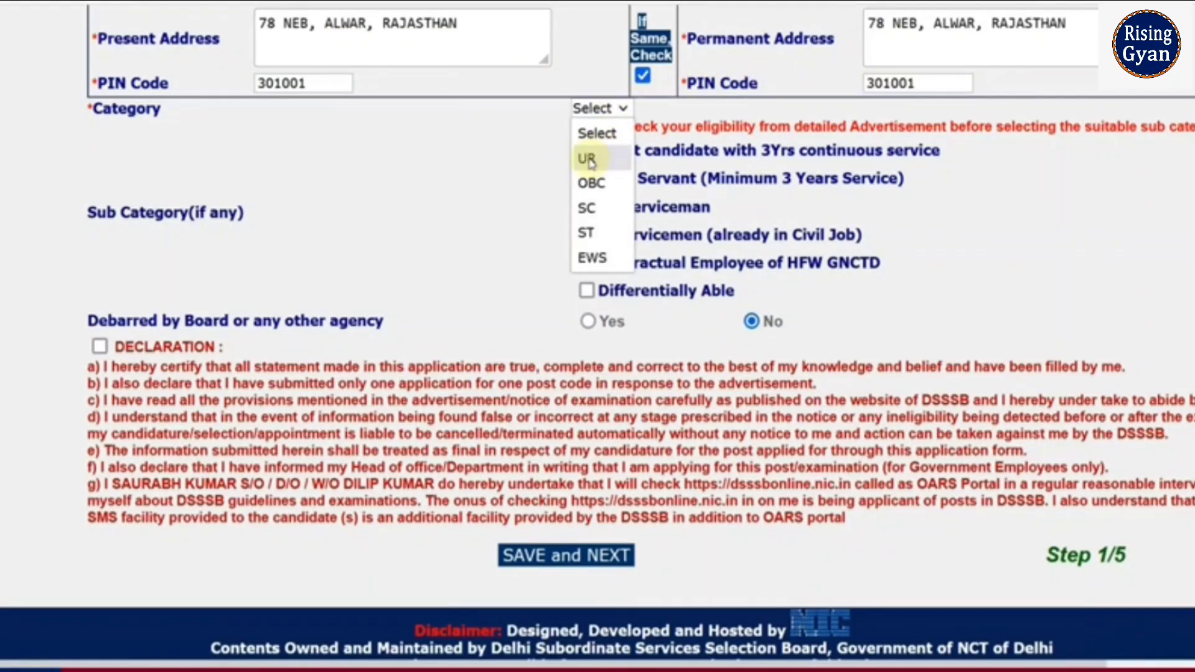
click(592, 183)
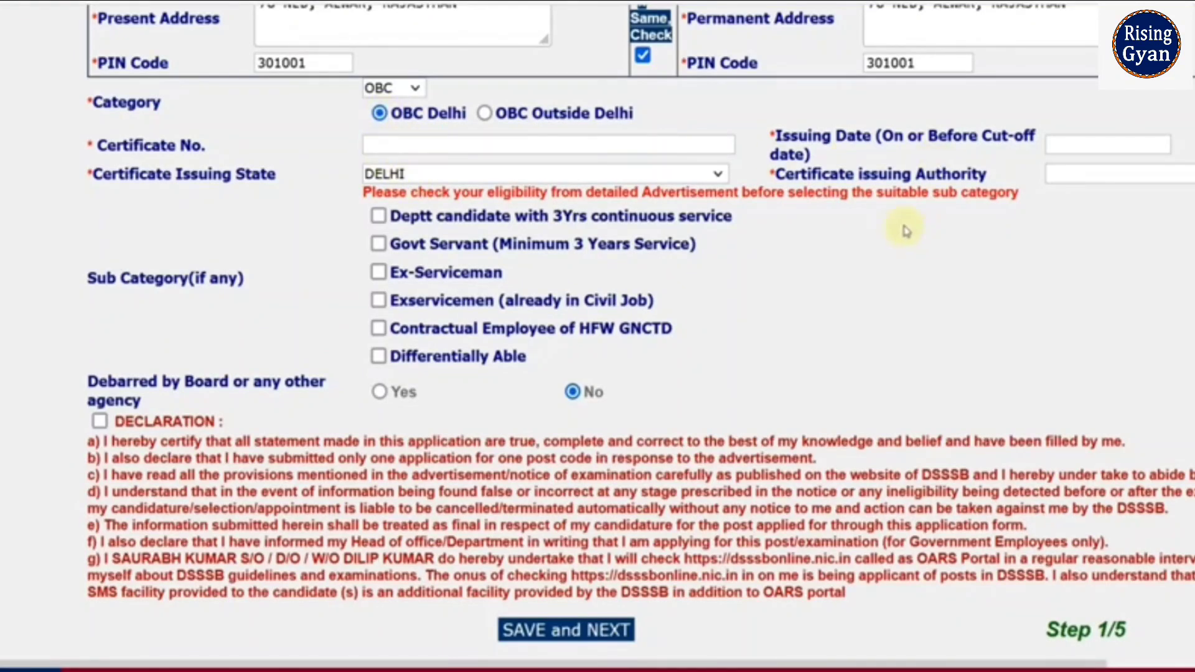
click(485, 114)
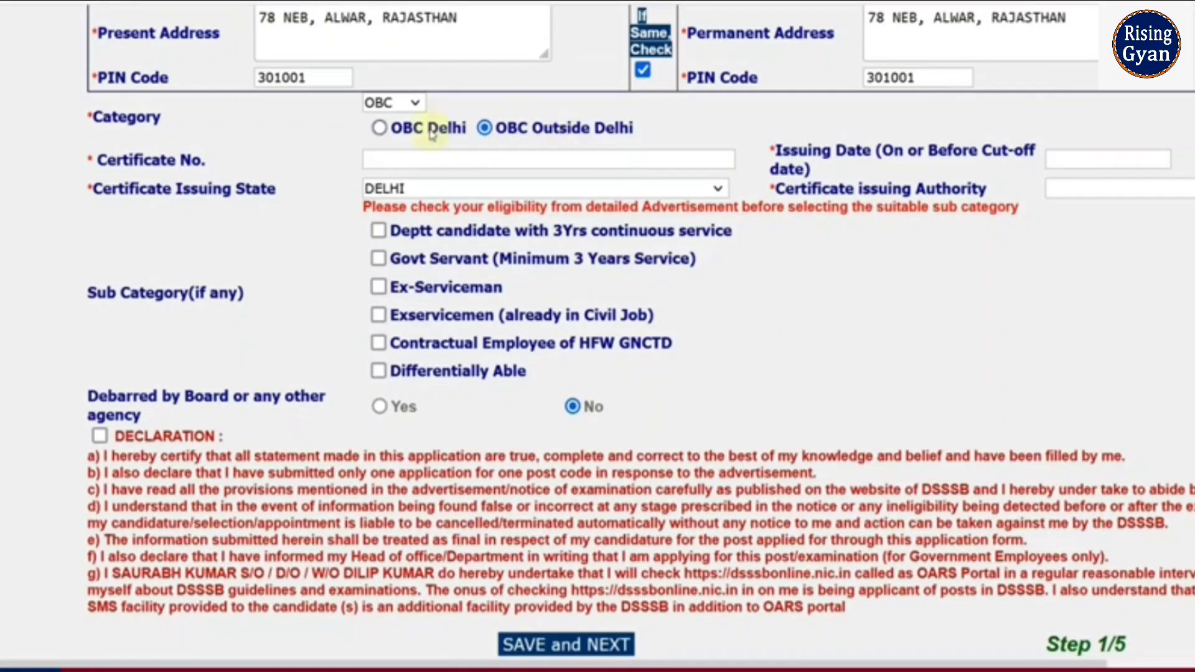
click(411, 103)
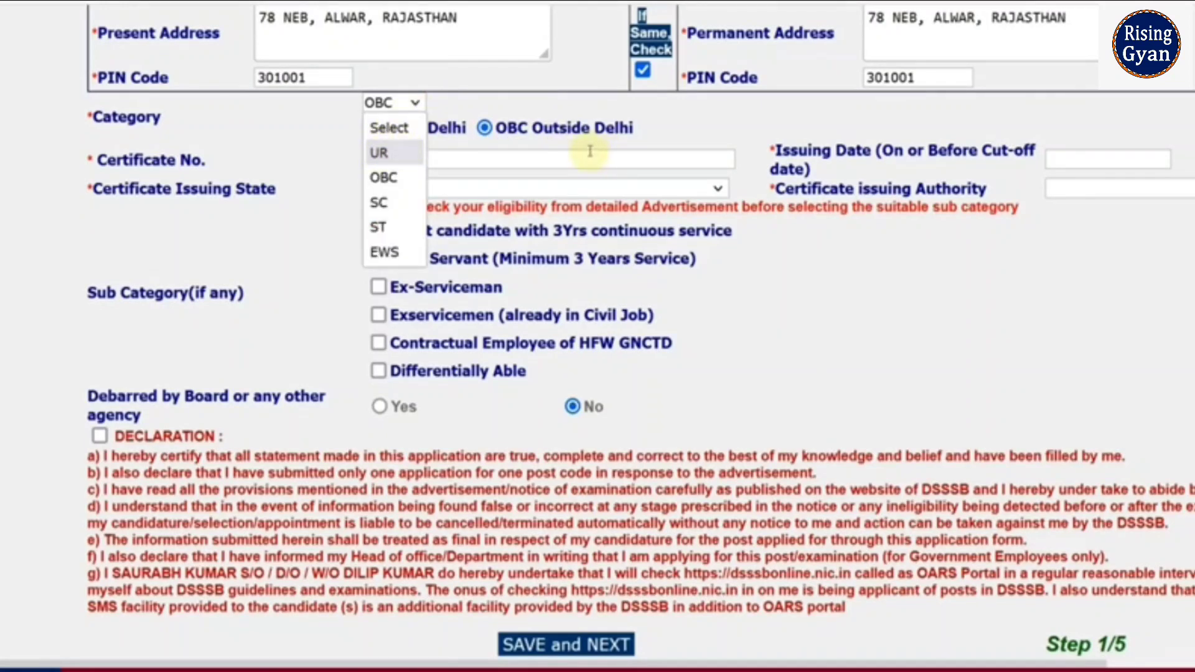
click(382, 203)
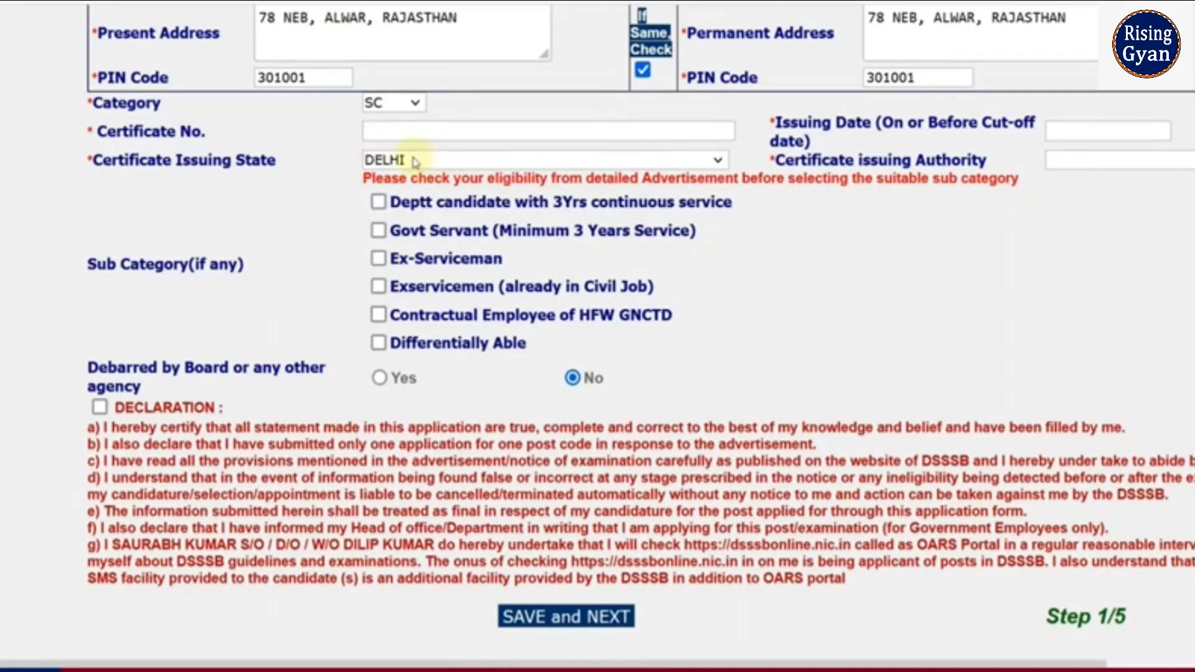
click(456, 135)
text(57)
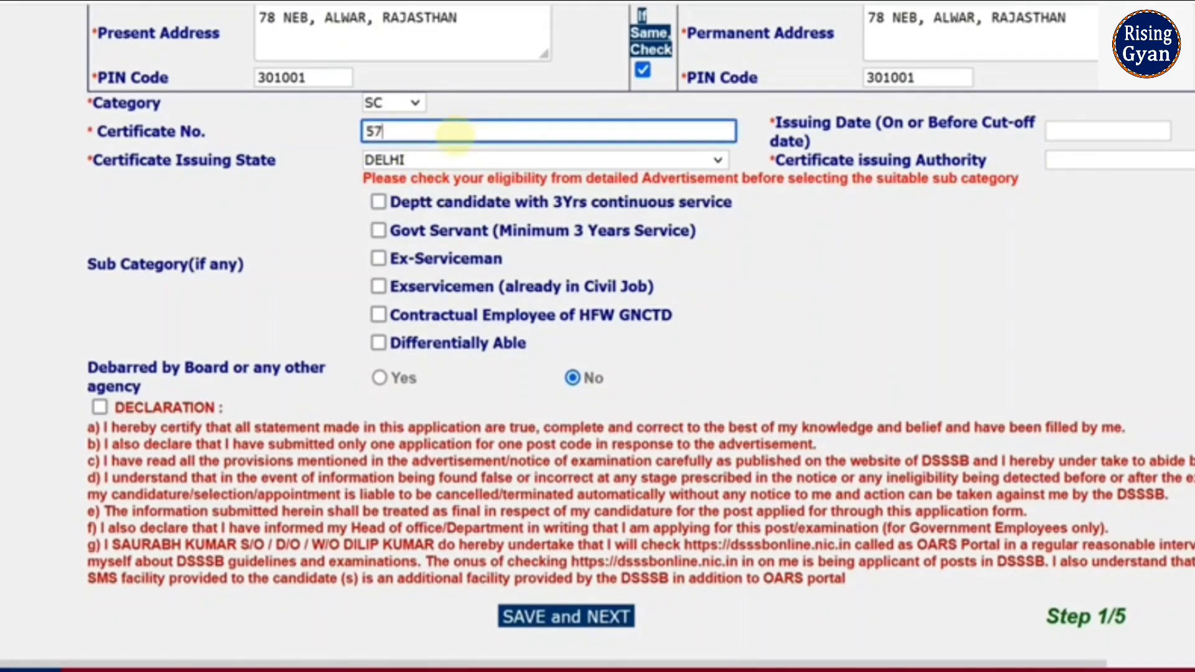
text(57)
Step: Set certificate issue date 10/11/2023, issuing state RAJASTHAN and issuing authority SDM
click(1067, 134)
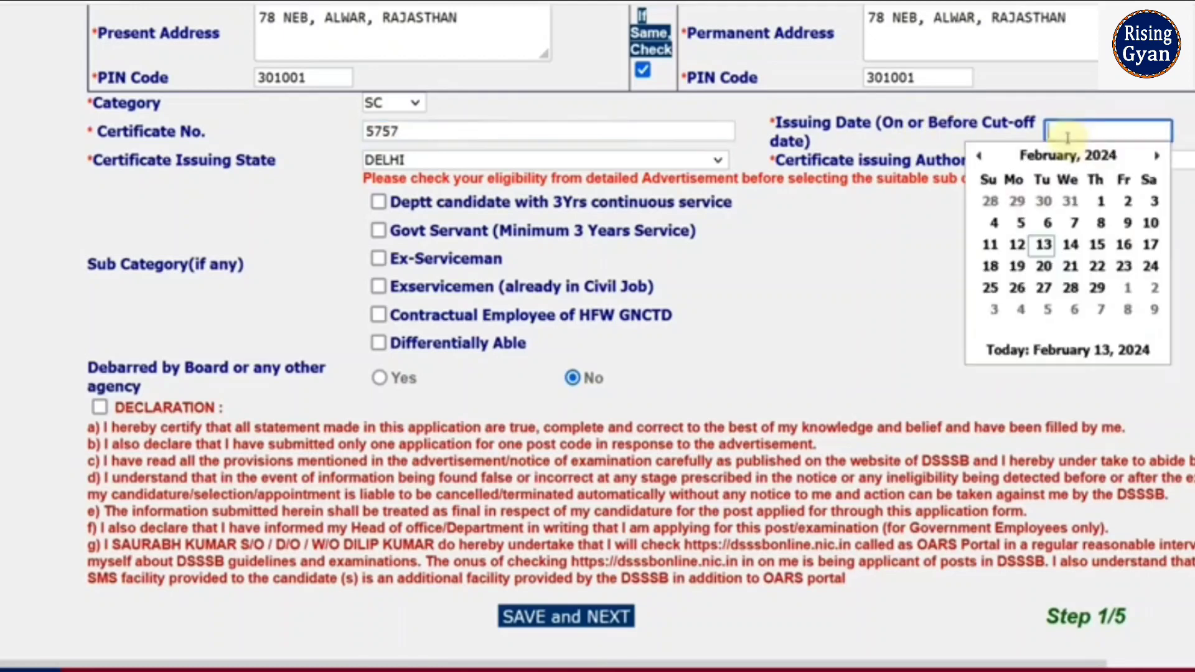
click(979, 155)
click(978, 155)
click(979, 155)
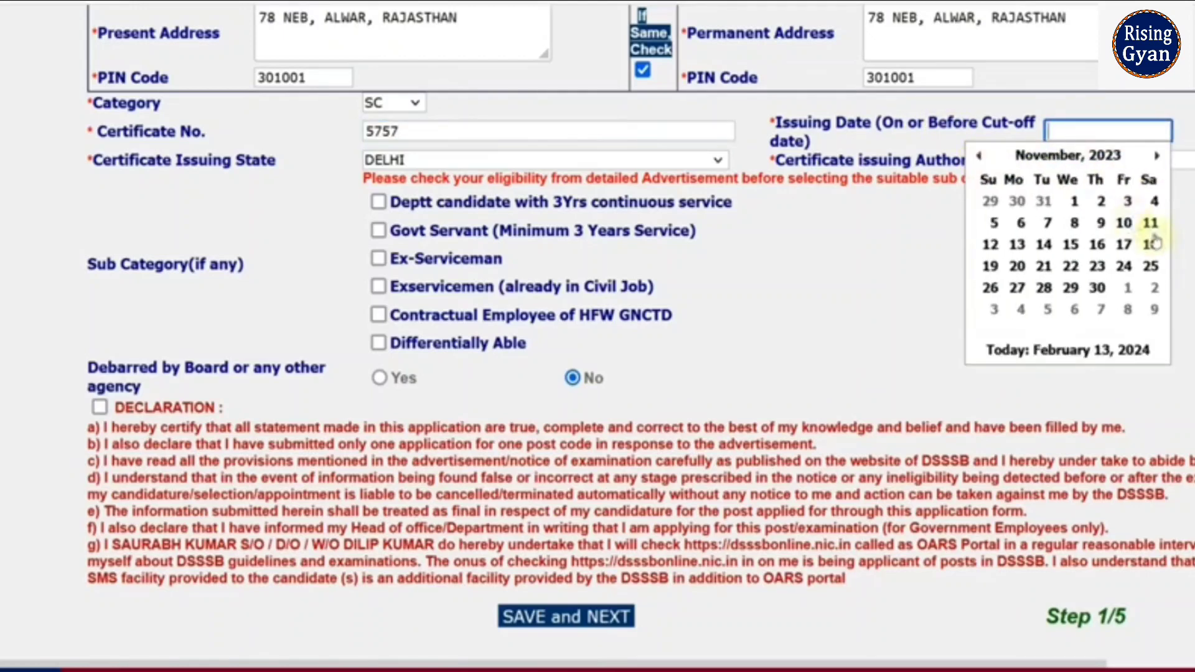
click(1125, 224)
click(419, 160)
key(r)
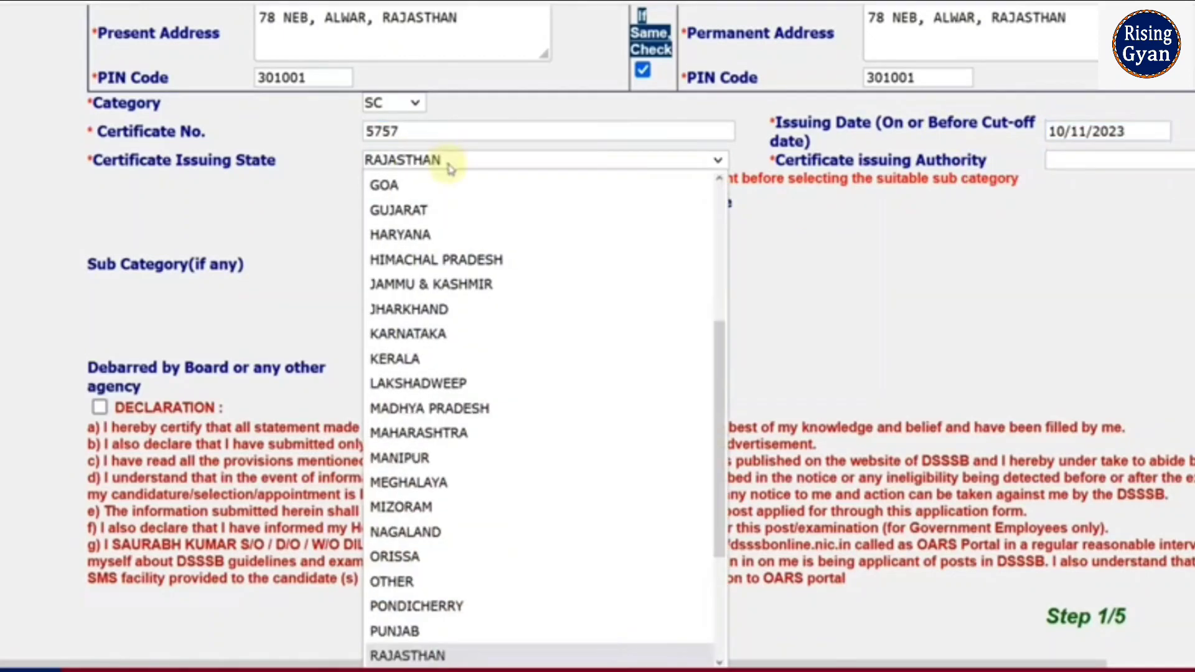
scroll(514, 320, down, 3)
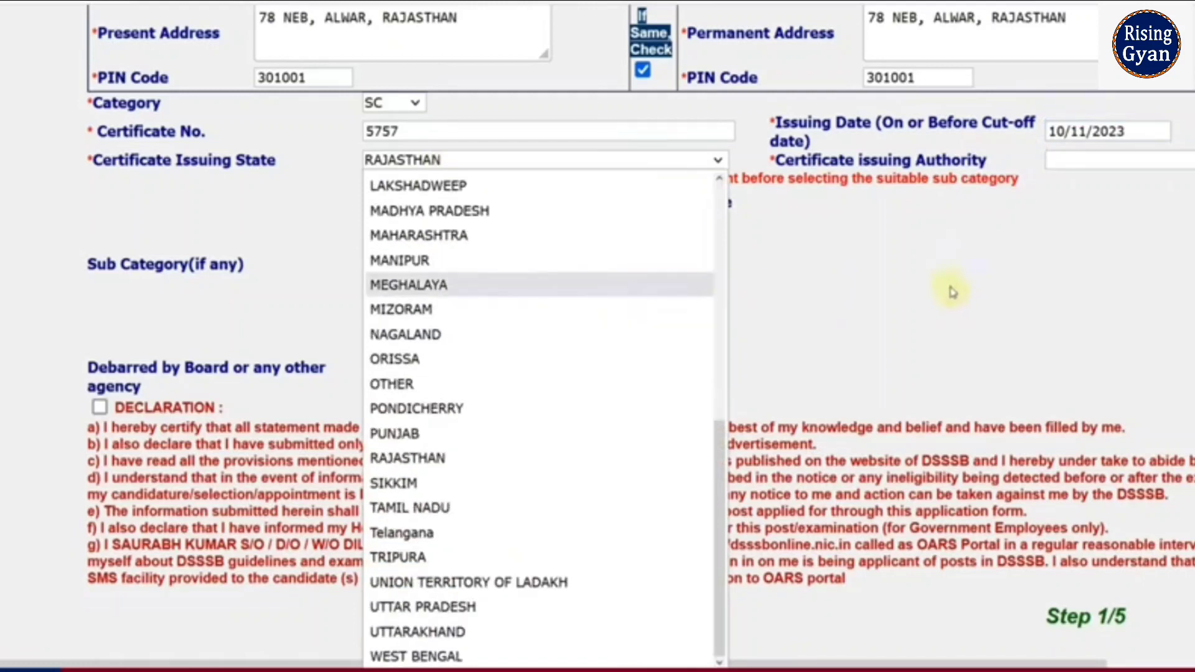
click(878, 269)
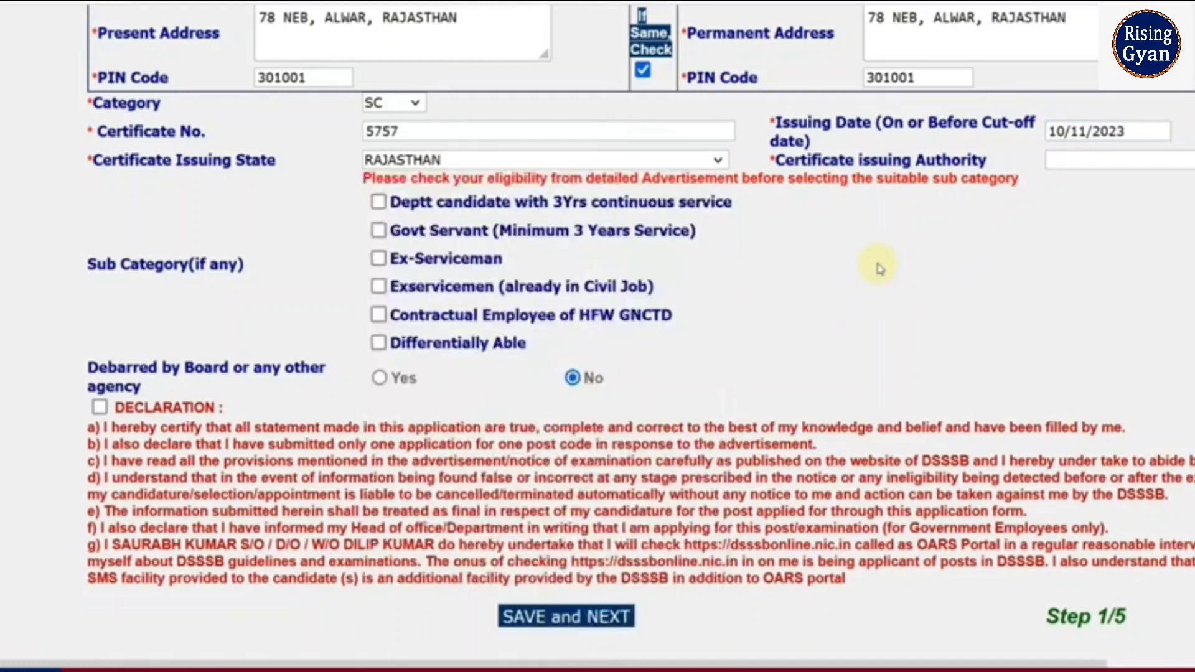
click(1088, 163)
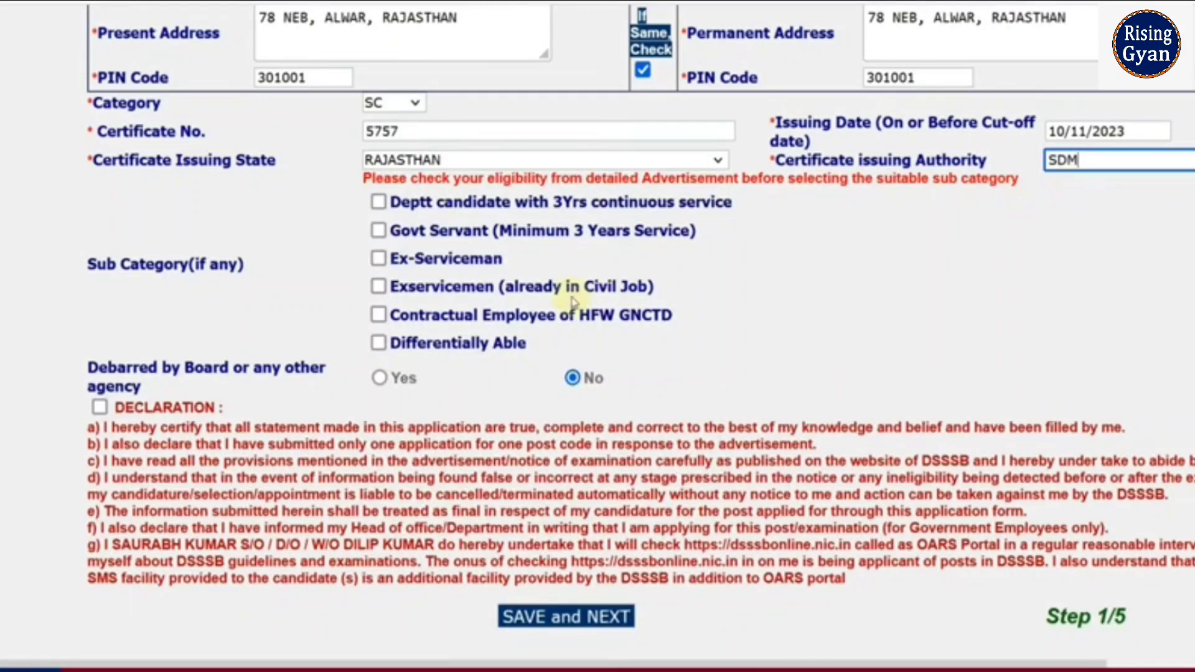
scroll(571, 303, down, 2)
click(747, 274)
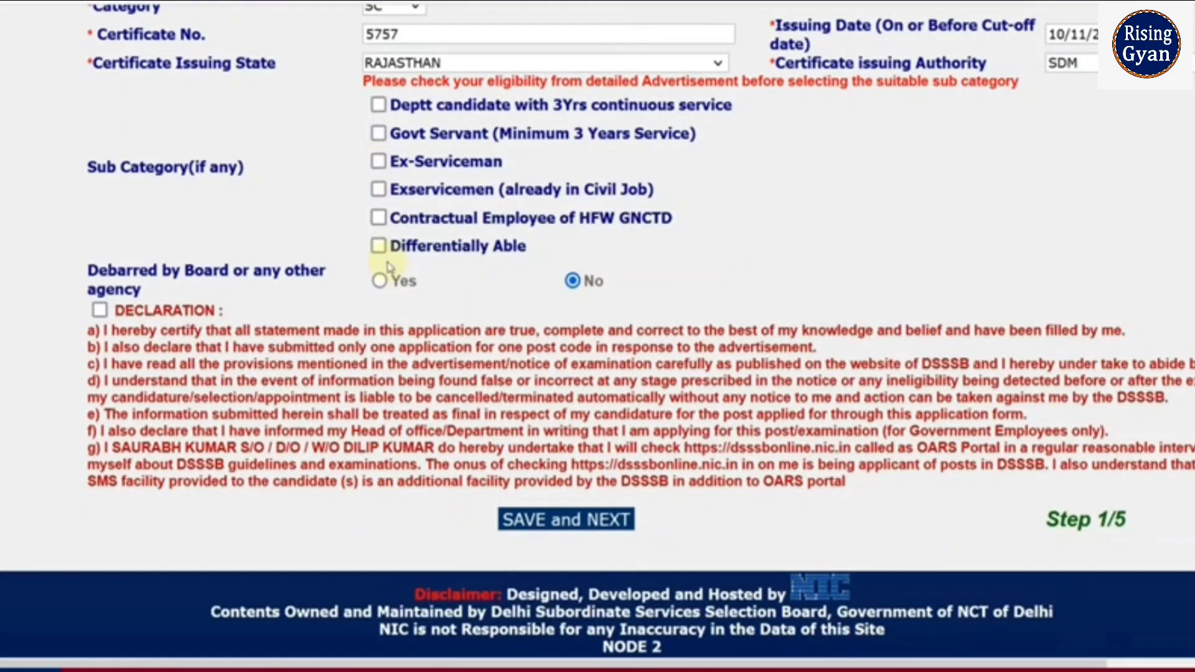
Step: Leave Differentially Able unticked, accept the declaration, and save step 1 to reach photo upload
click(377, 246)
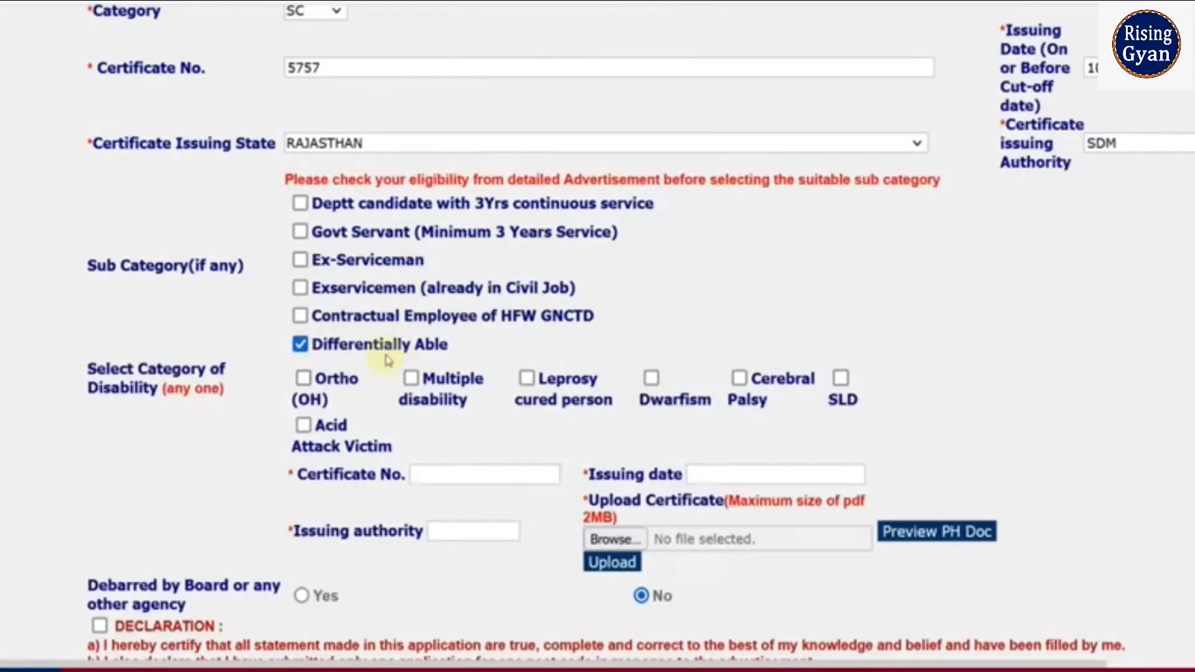
scroll(392, 360, down, 3)
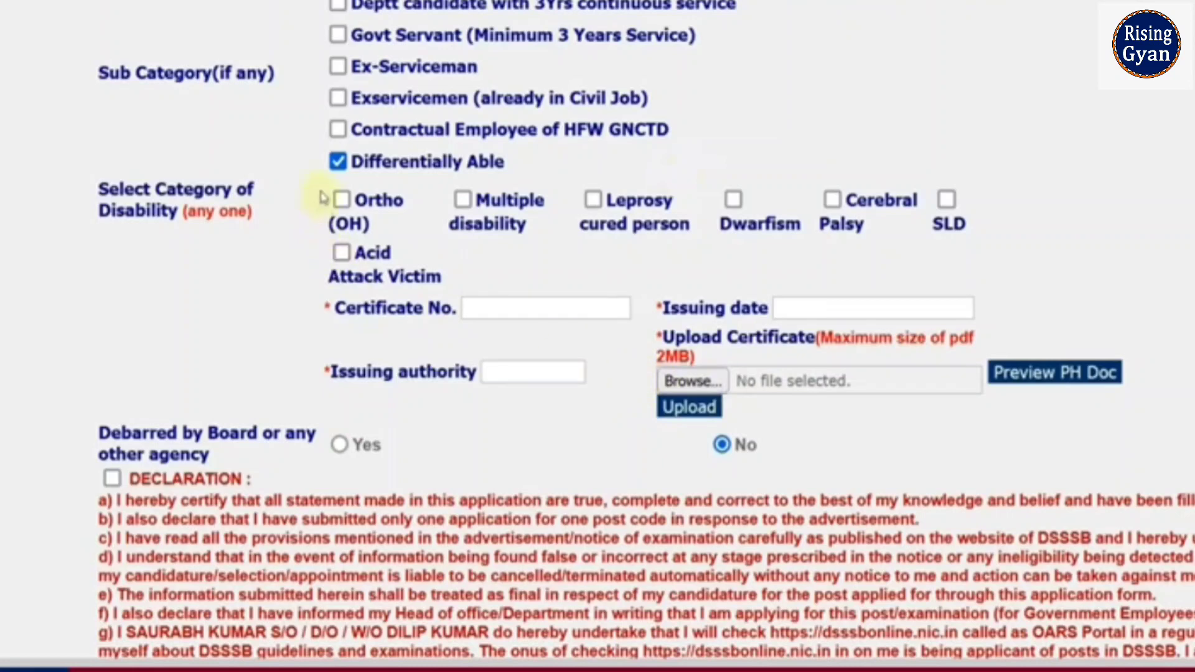
click(337, 162)
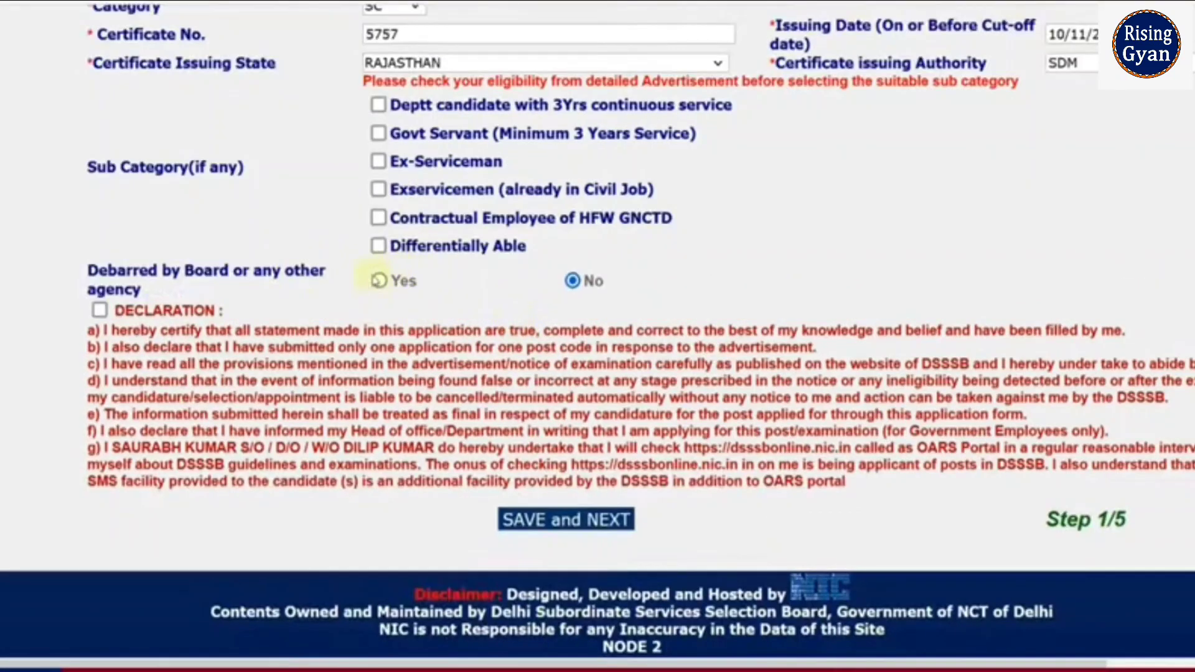
click(565, 521)
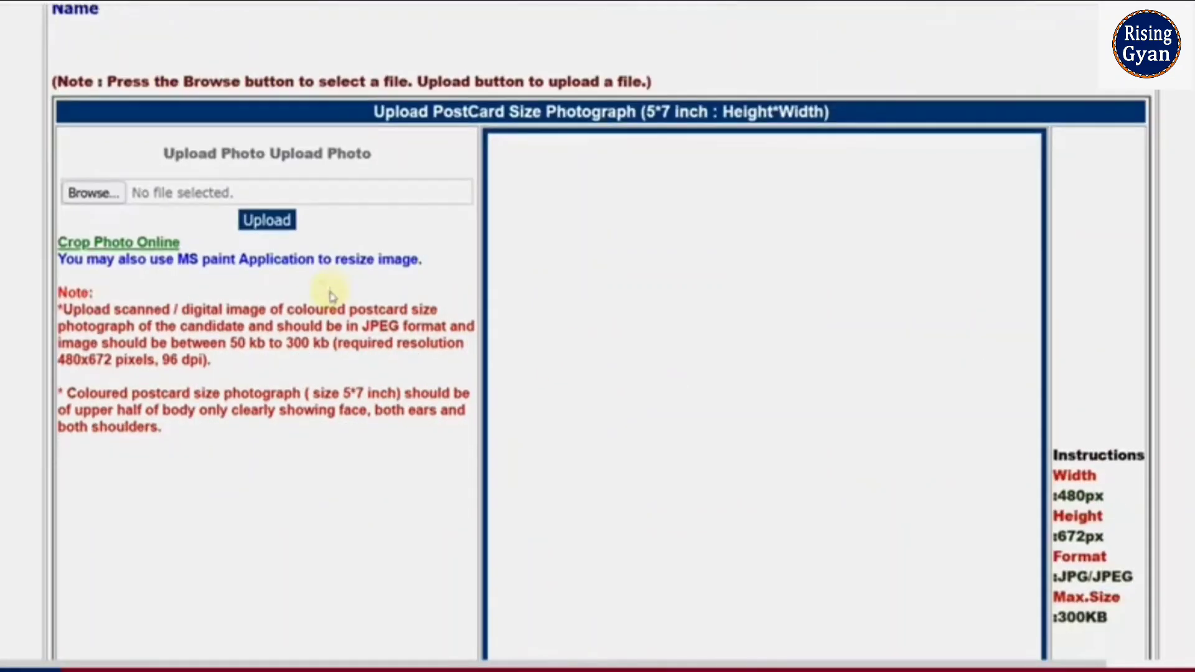
Step: Review the upload requirements, highlighting the 480 px photo width and 672 px height
scroll(331, 297, down, 2)
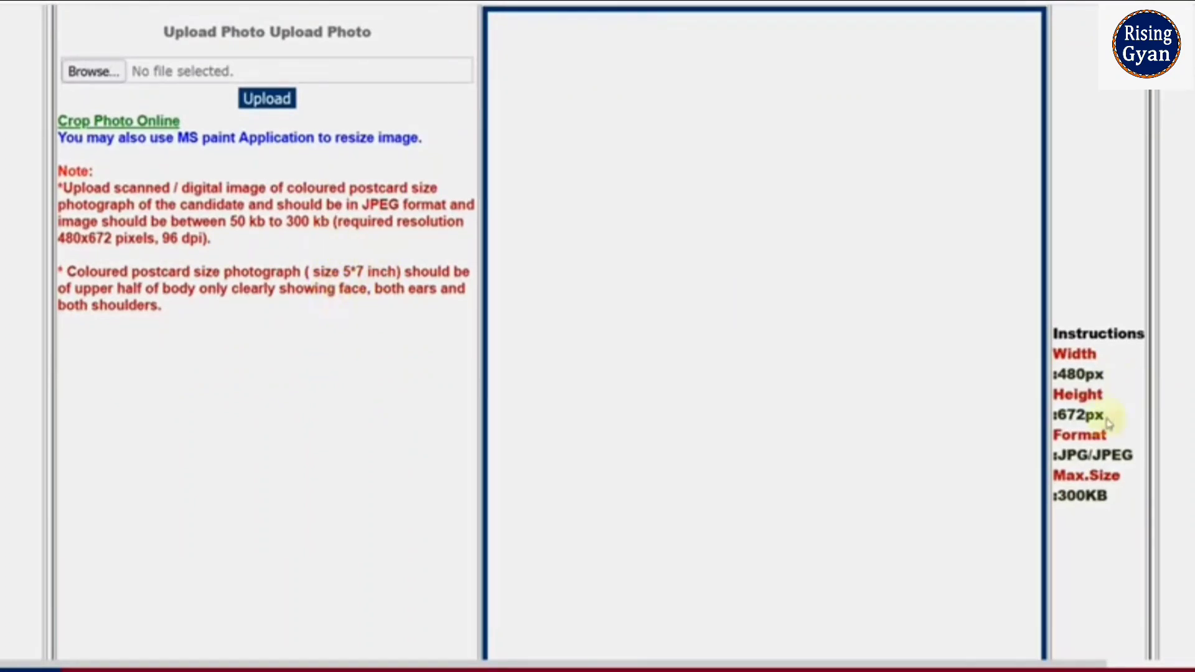
drag(1057, 376, 1113, 376)
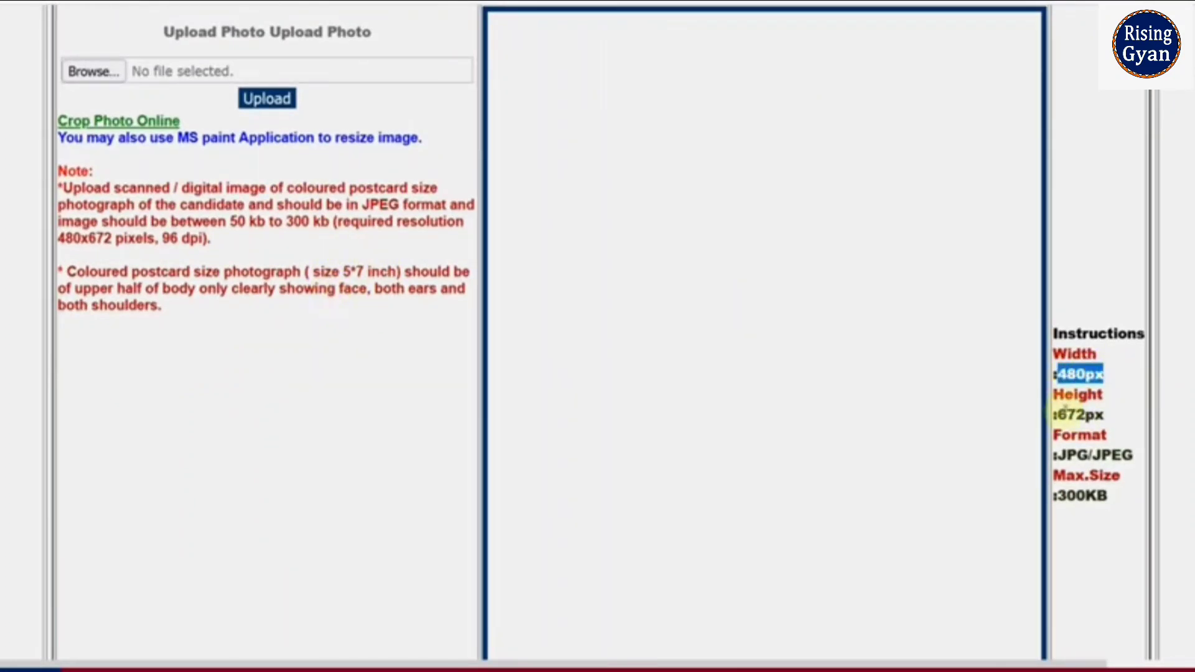
drag(1056, 415, 1105, 415)
scroll(1095, 417, down, 5)
scroll(1093, 419, down, 4)
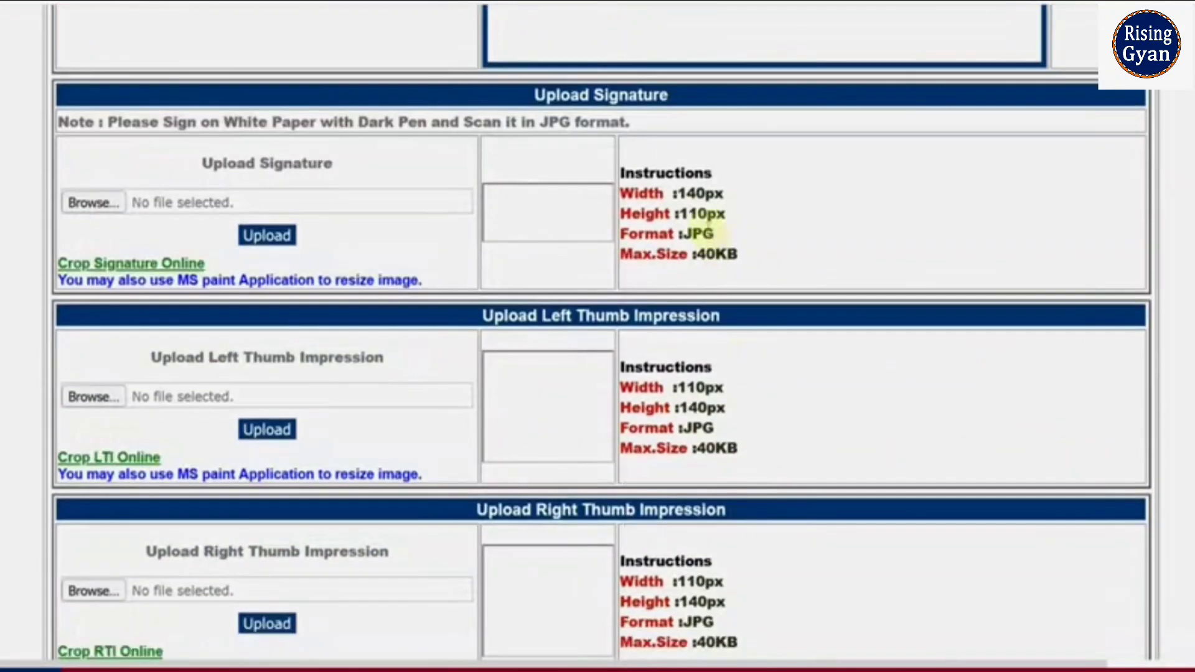
scroll(722, 246, down, 2)
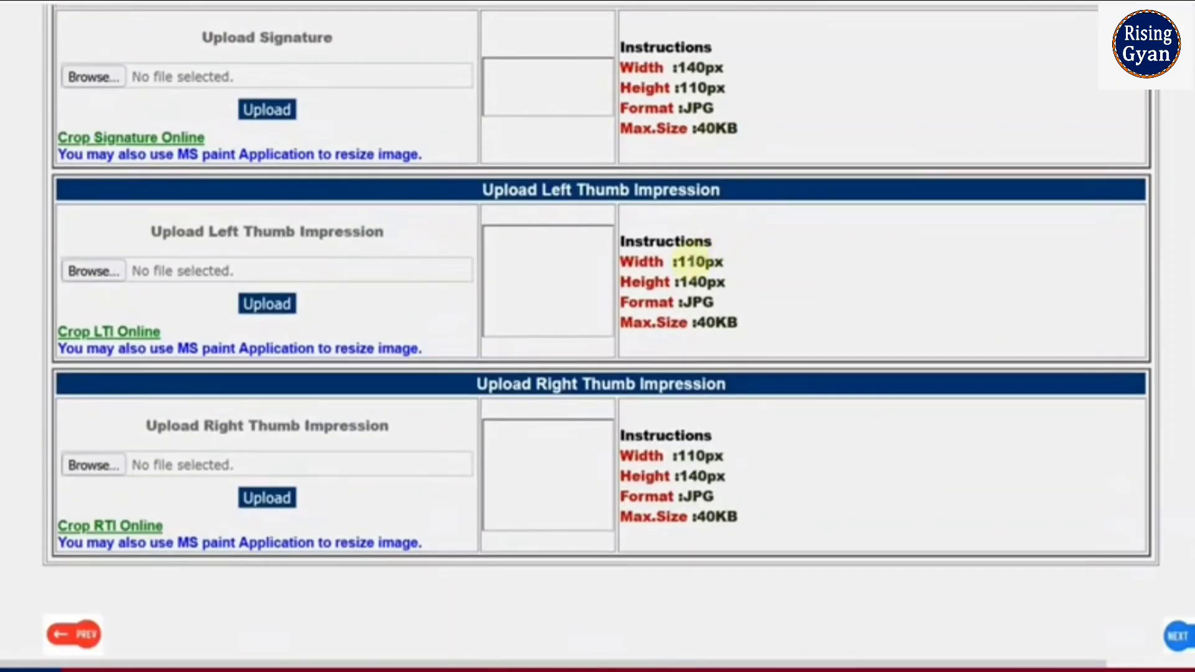
scroll(747, 454, up, 10)
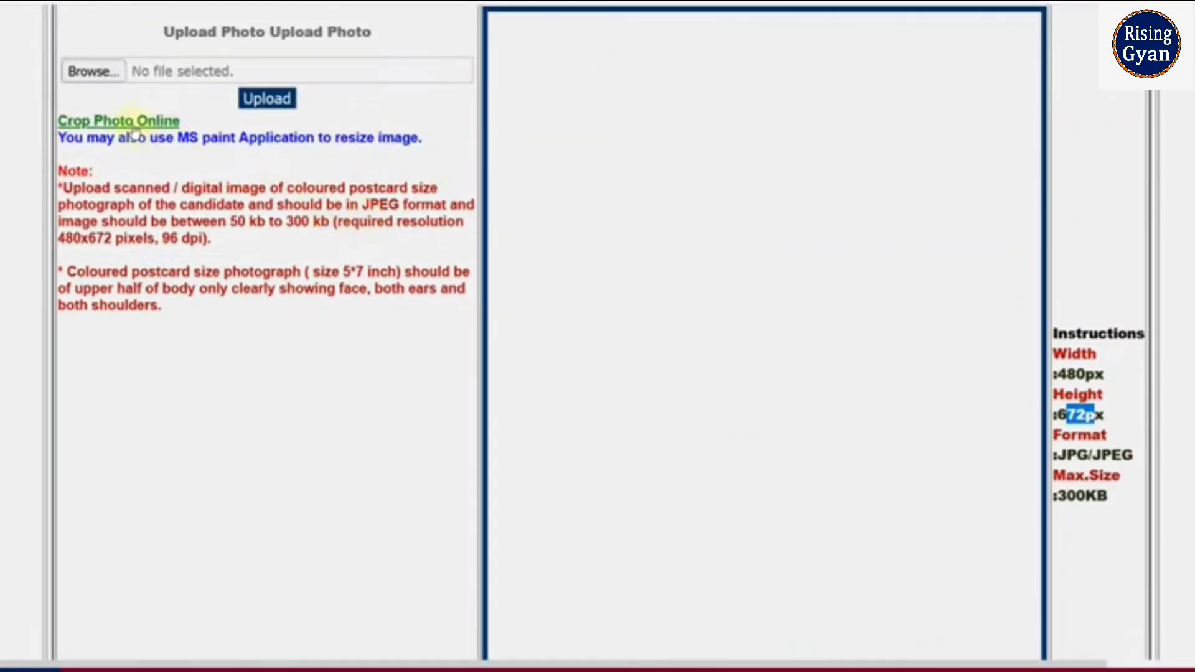
Step: Open the Crop Photo Online editor and recheck the 480×672 px dimensions
click(125, 123)
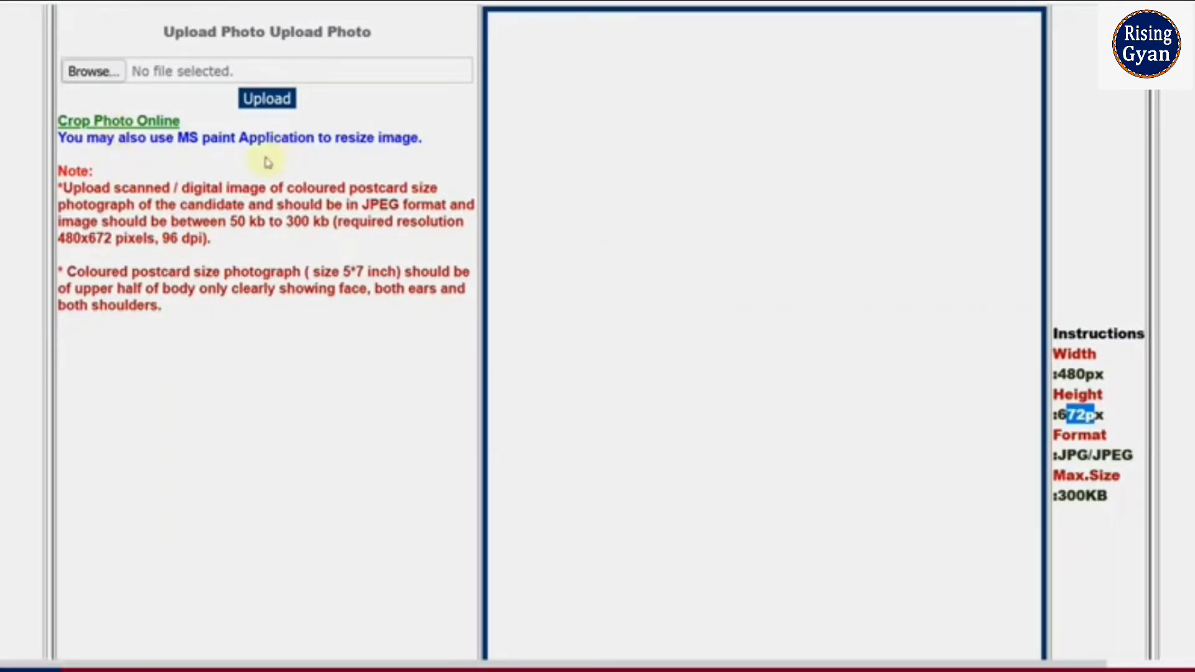
click(793, 285)
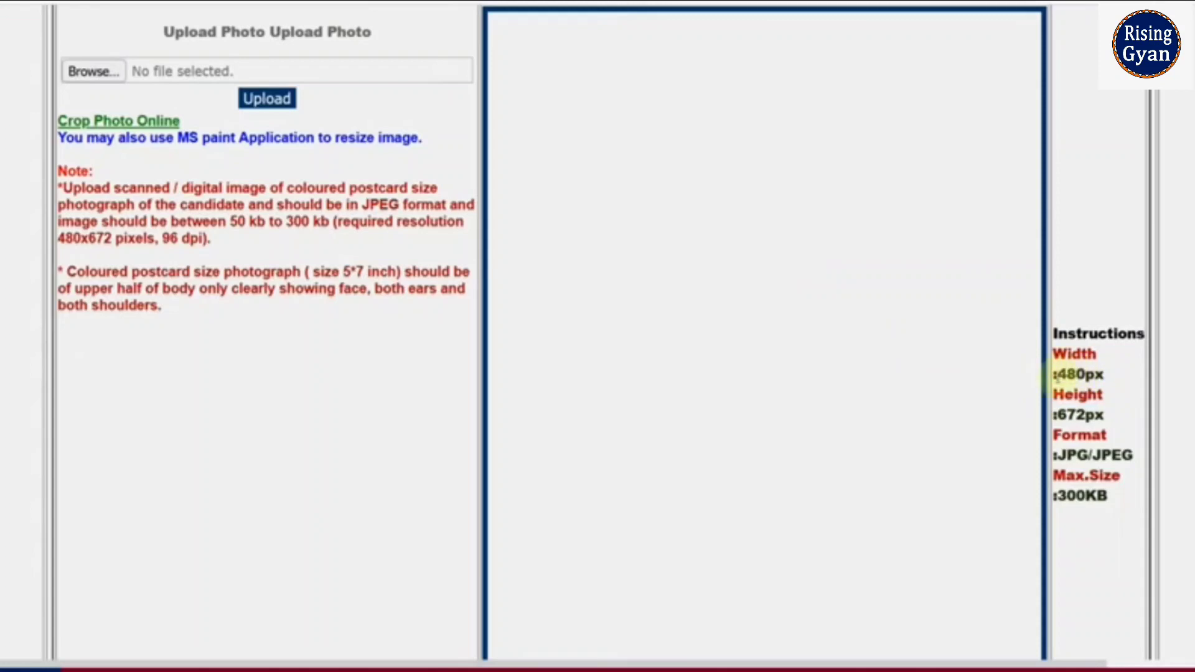
drag(1058, 374, 1085, 374)
double_click(1077, 414)
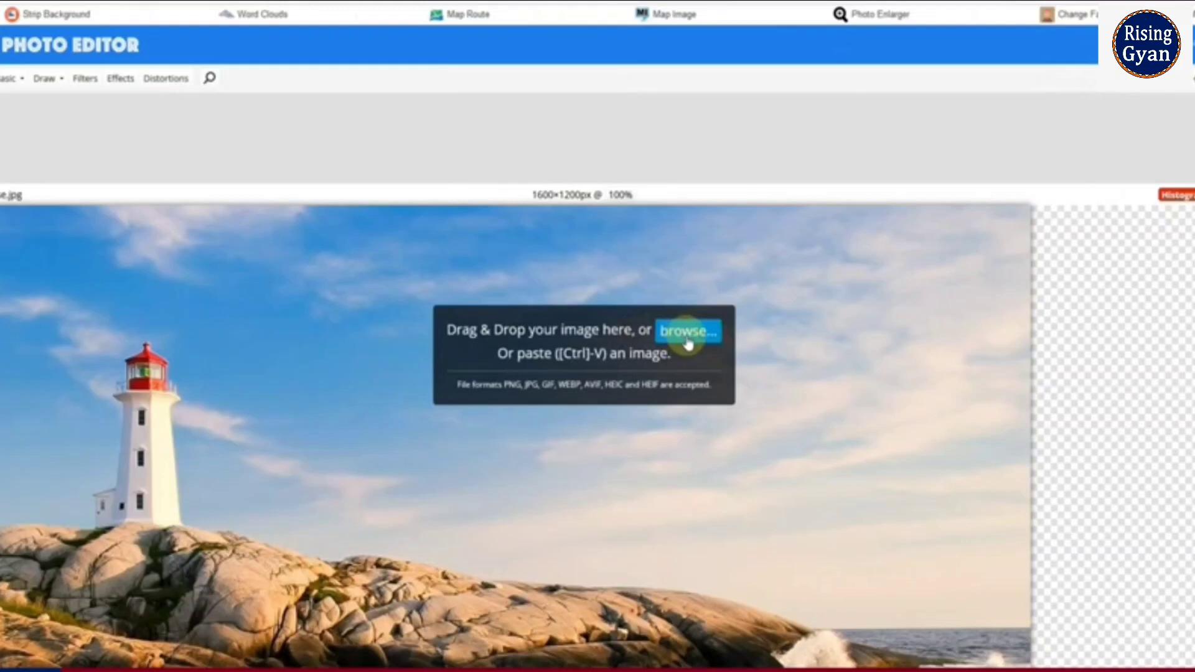
Step: Load the portrait photo and resize it from 500×654 to 480×672 px
click(684, 331)
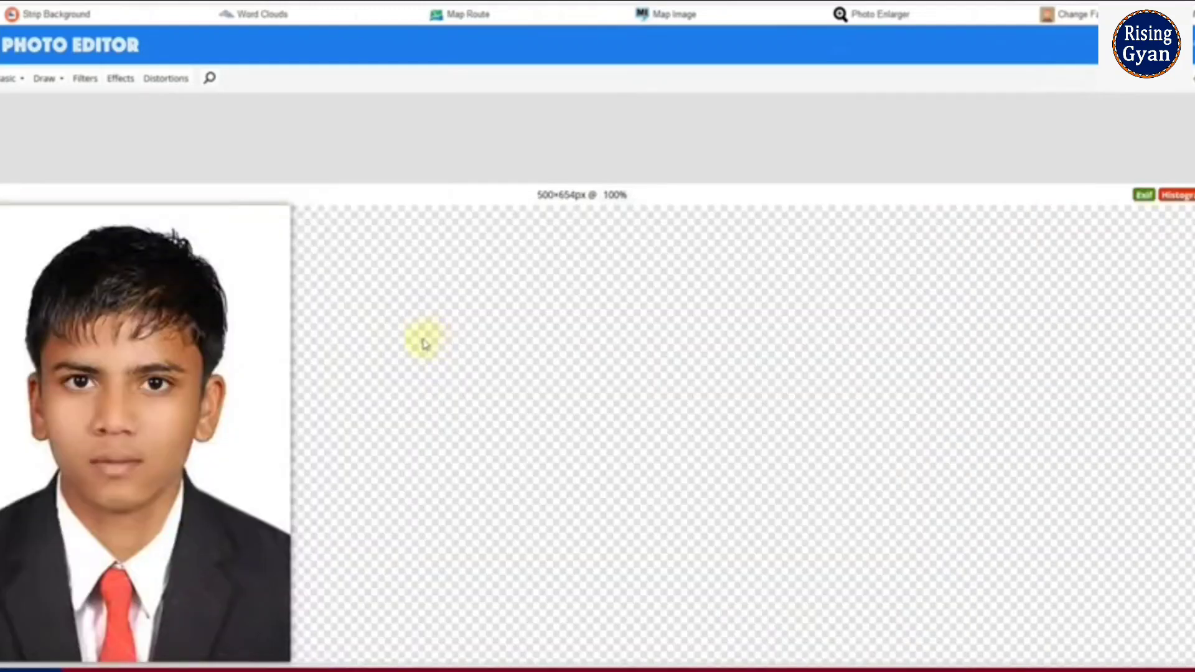
click(11, 78)
click(34, 148)
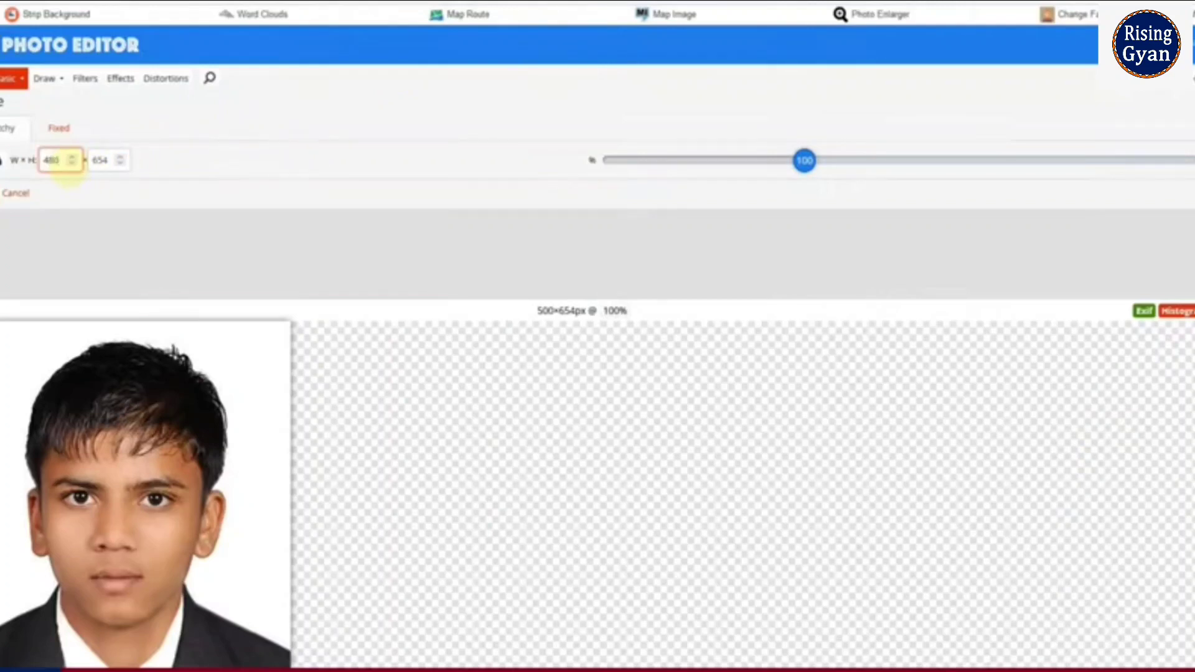
key(BackSpace)
key(BackSpace)
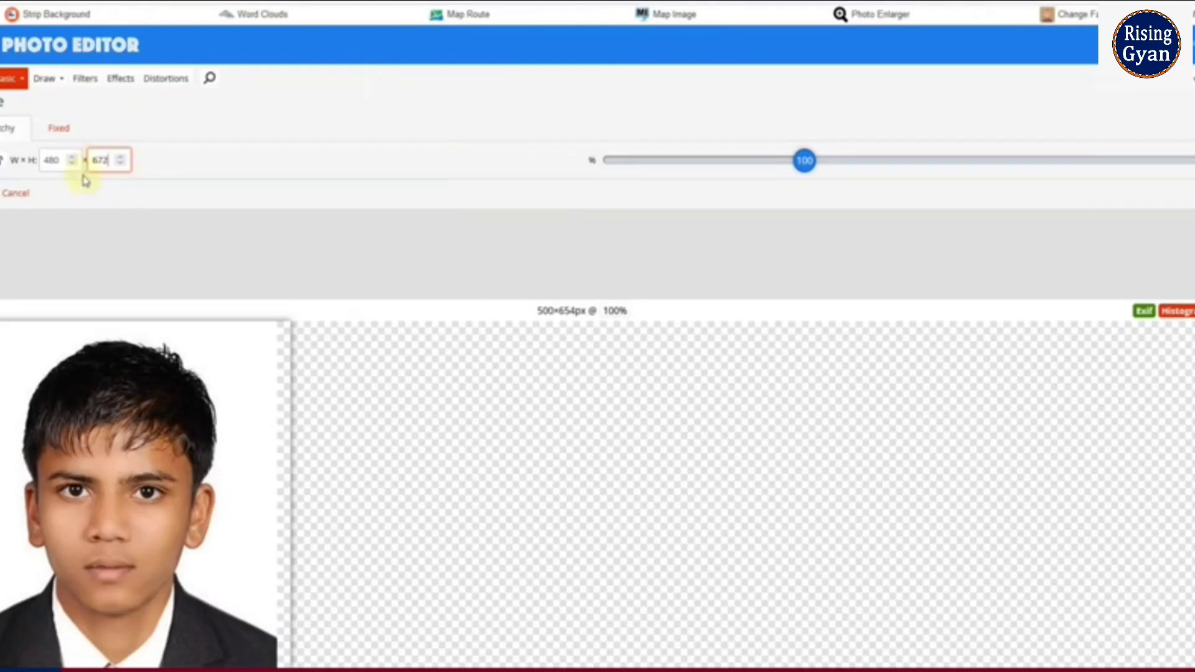
key(Return)
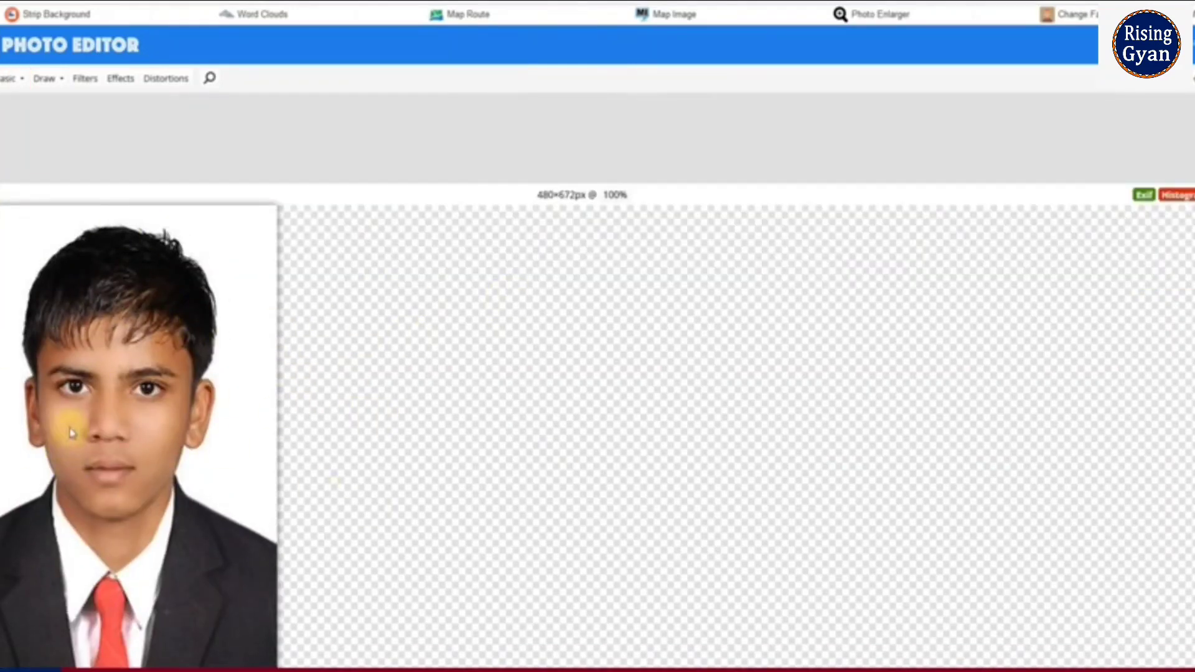
drag(537, 198, 582, 197)
click(427, 169)
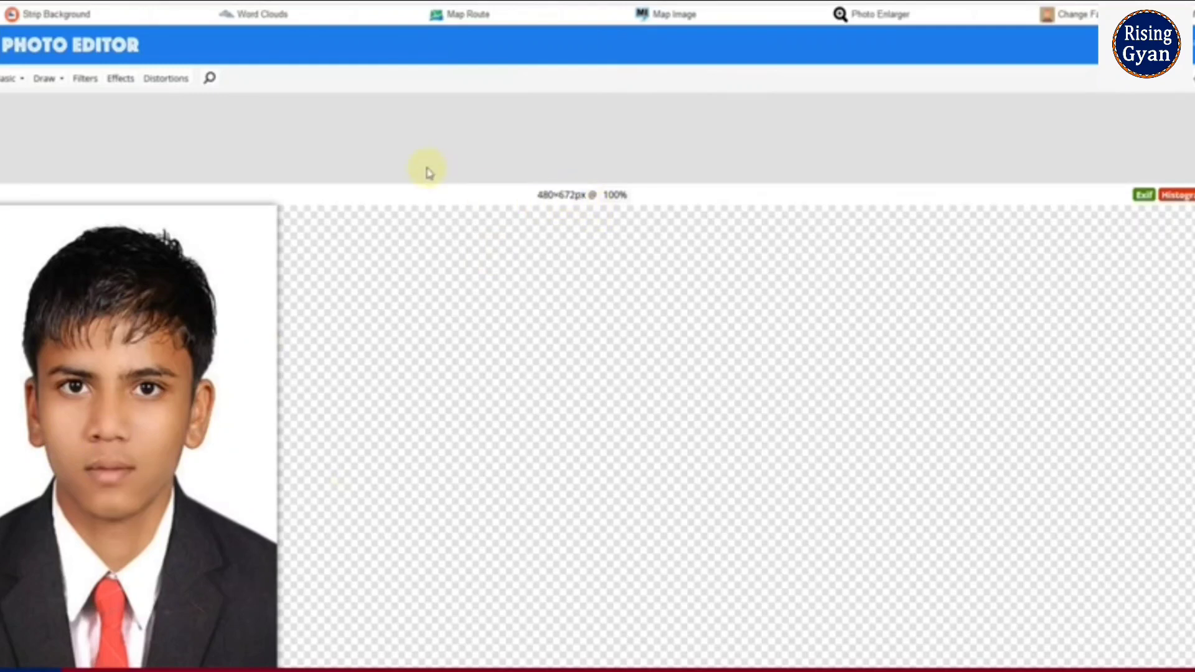
Step: Save the resized photo as a JPG and leave the editor page
click(0, 79)
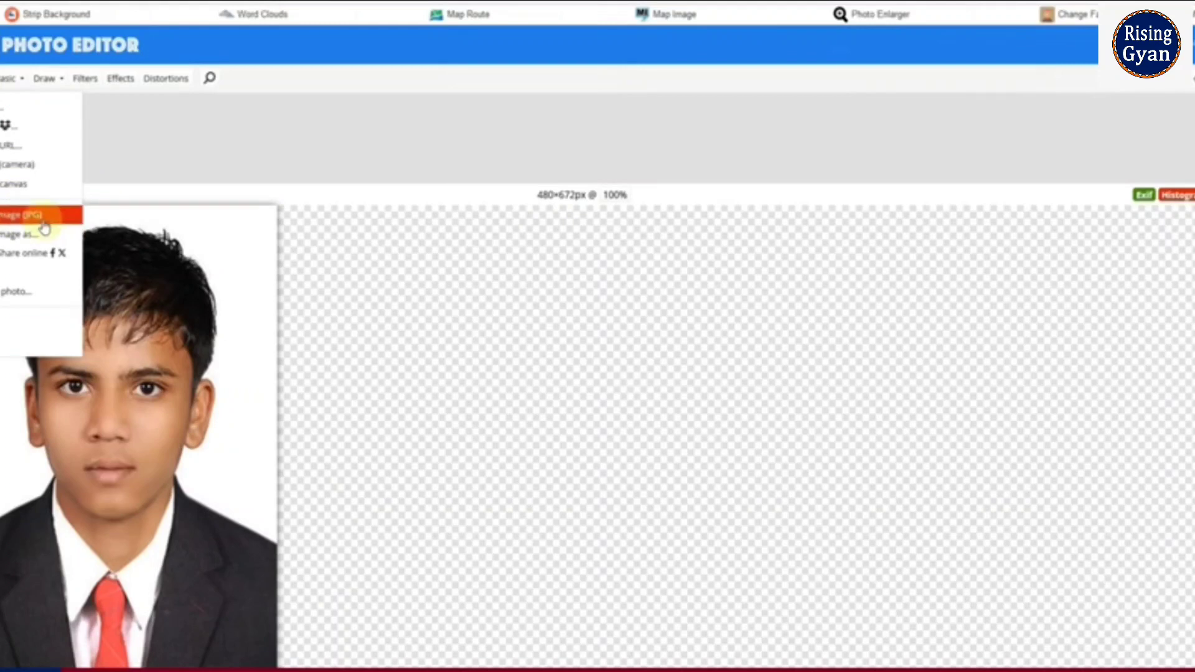
click(426, 181)
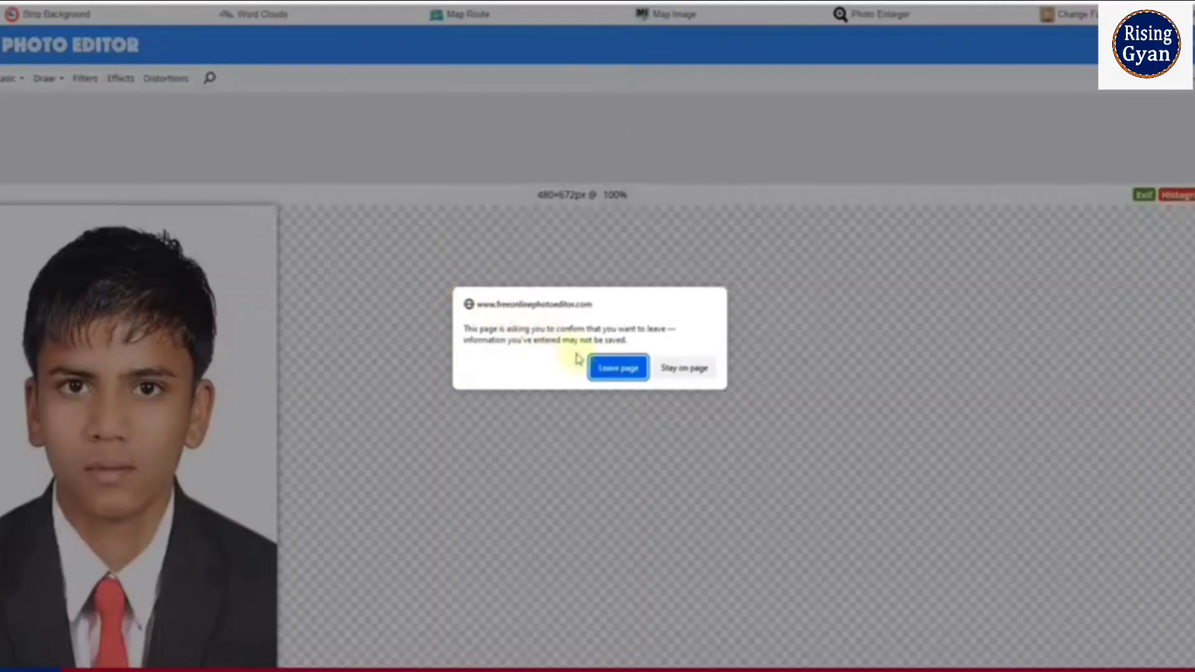
click(617, 367)
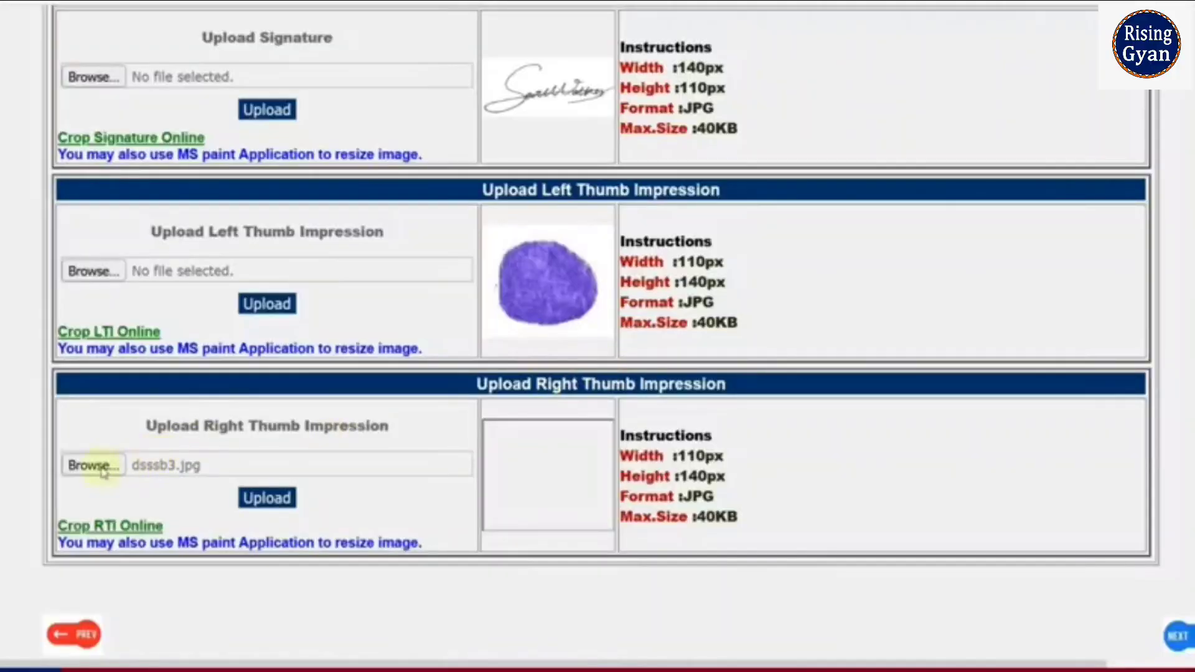
Step: Upload the right thumb impression and continue to Step 3/5
click(267, 500)
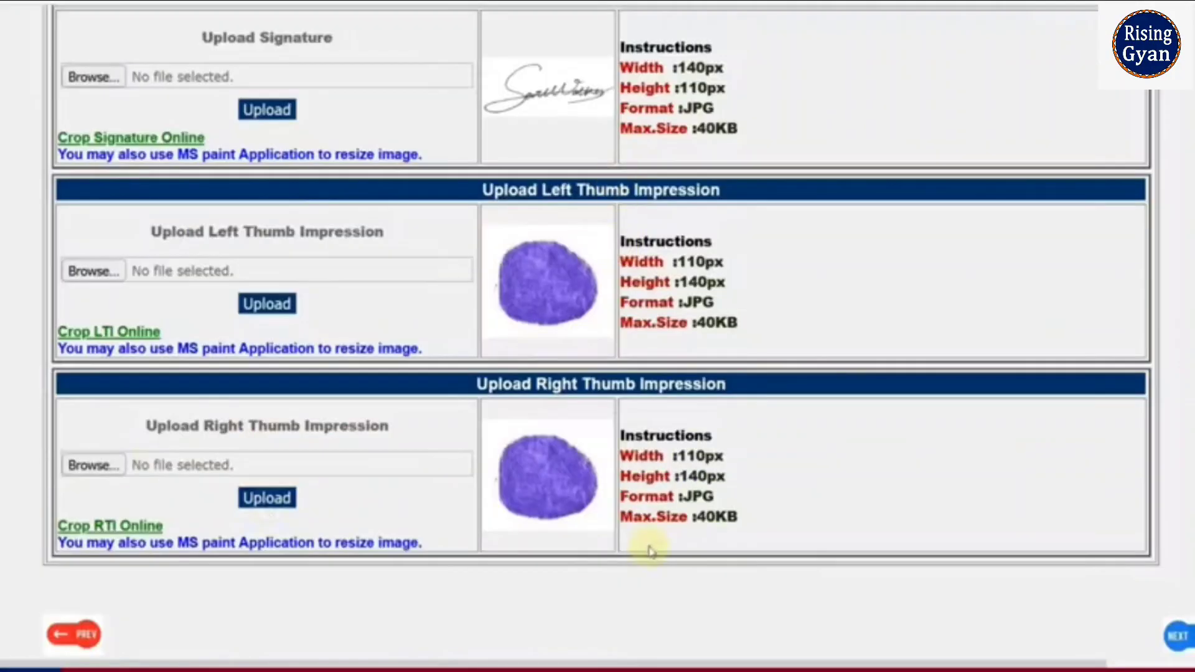
click(1176, 637)
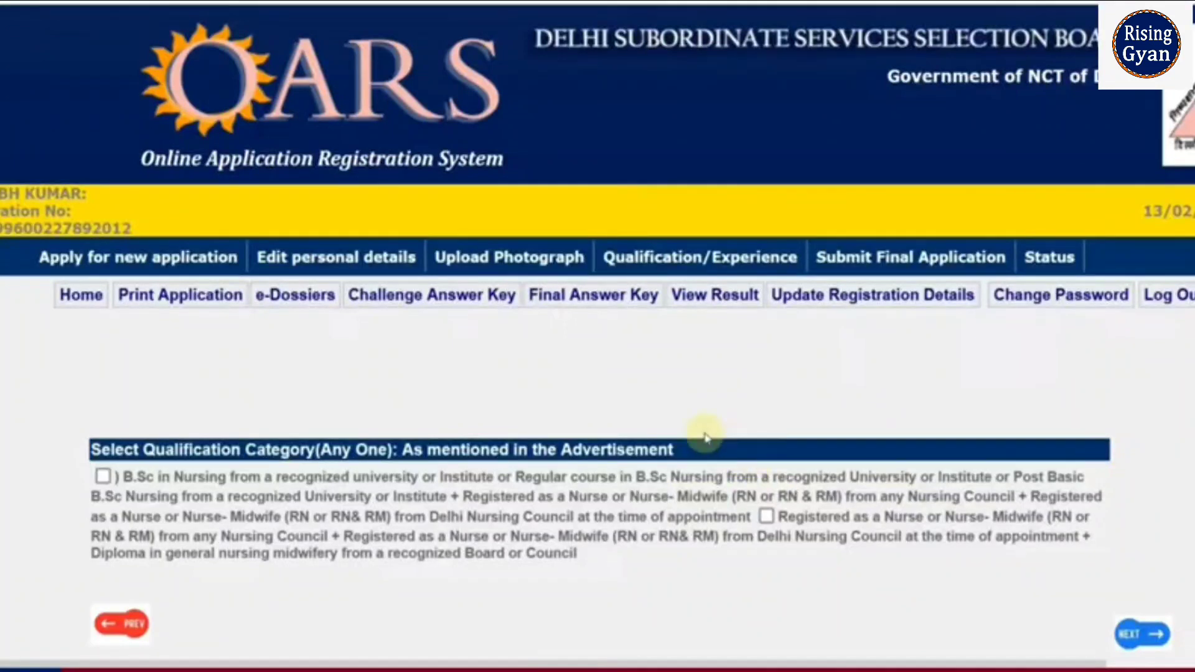
scroll(473, 439, down, 2)
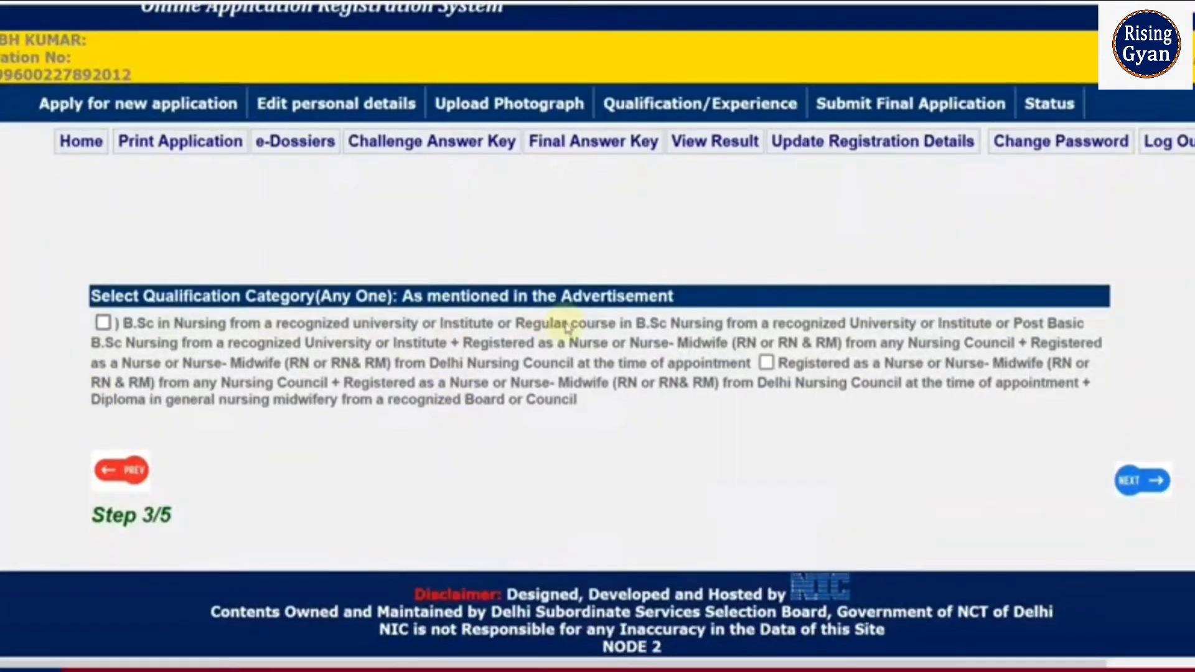
drag(205, 324, 560, 387)
click(559, 410)
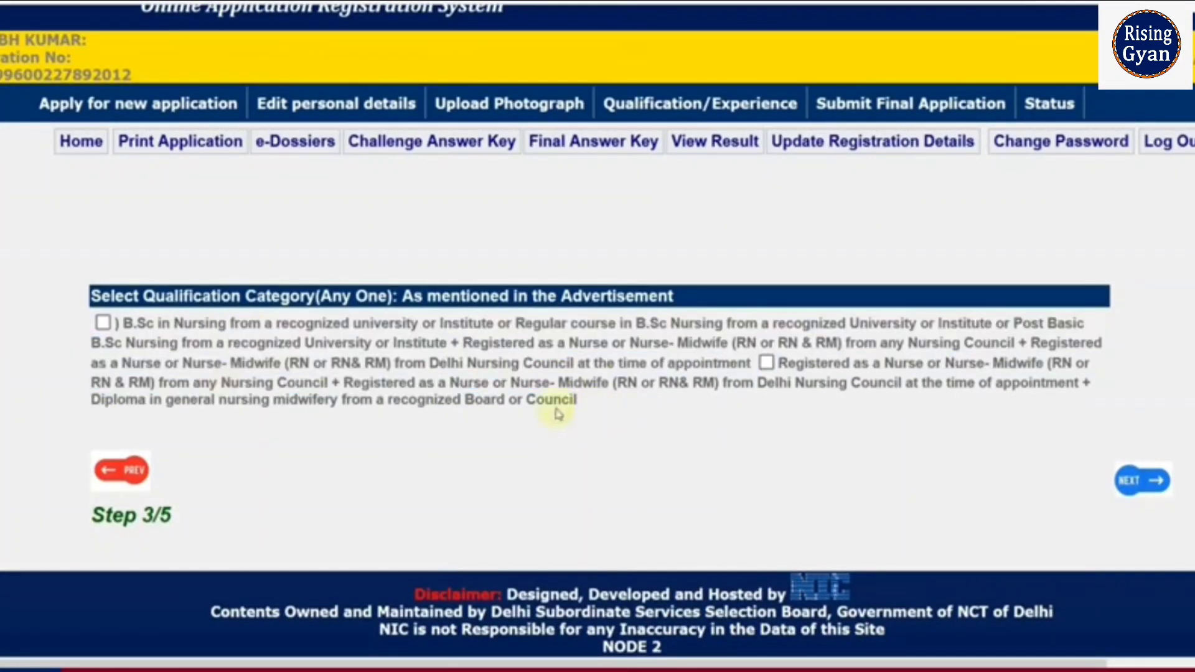
Step: Tick the B.Sc Nursing and registered nurse-midwife diploma qualification categories
click(102, 323)
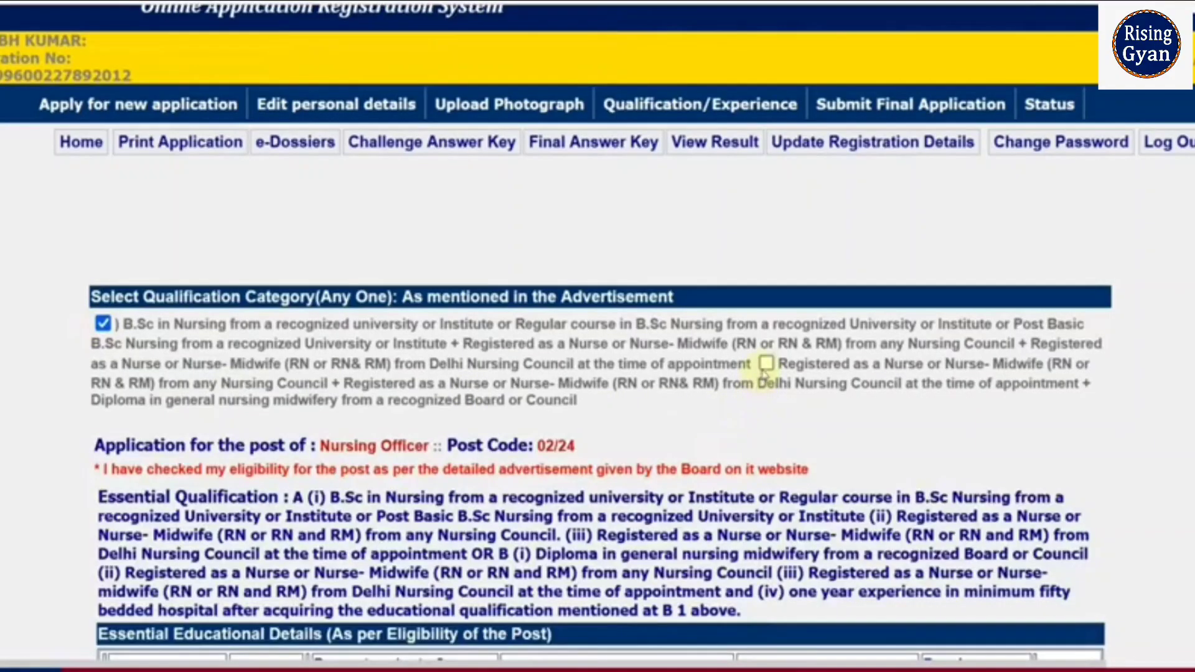
click(766, 364)
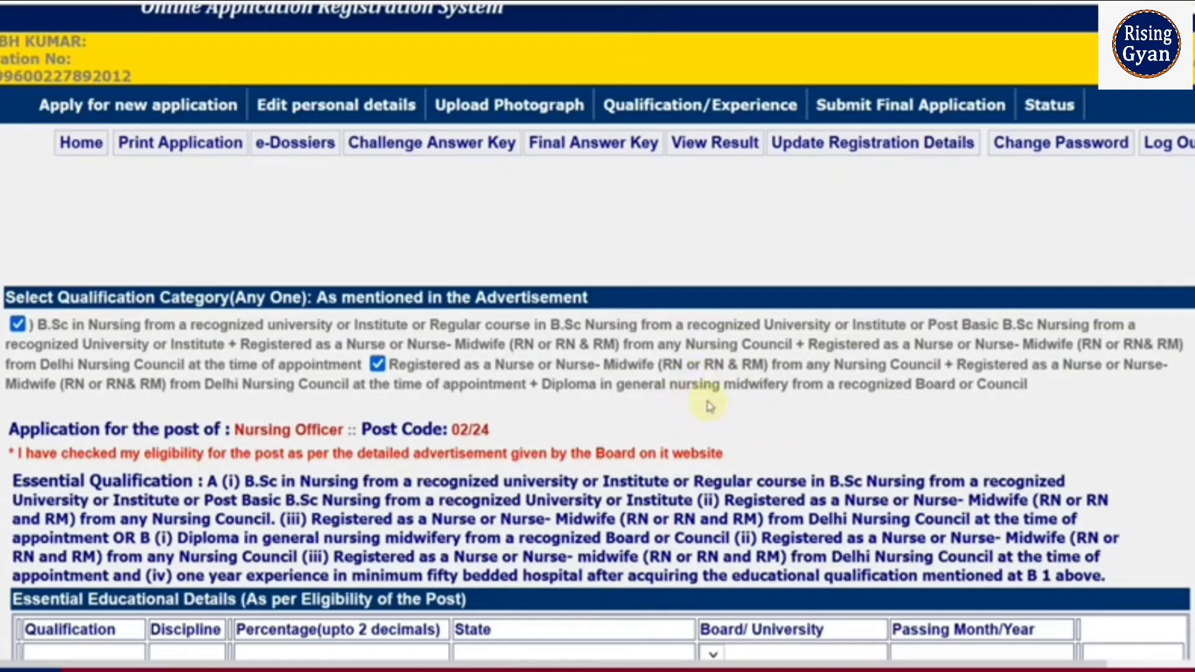
scroll(422, 412, down, 6)
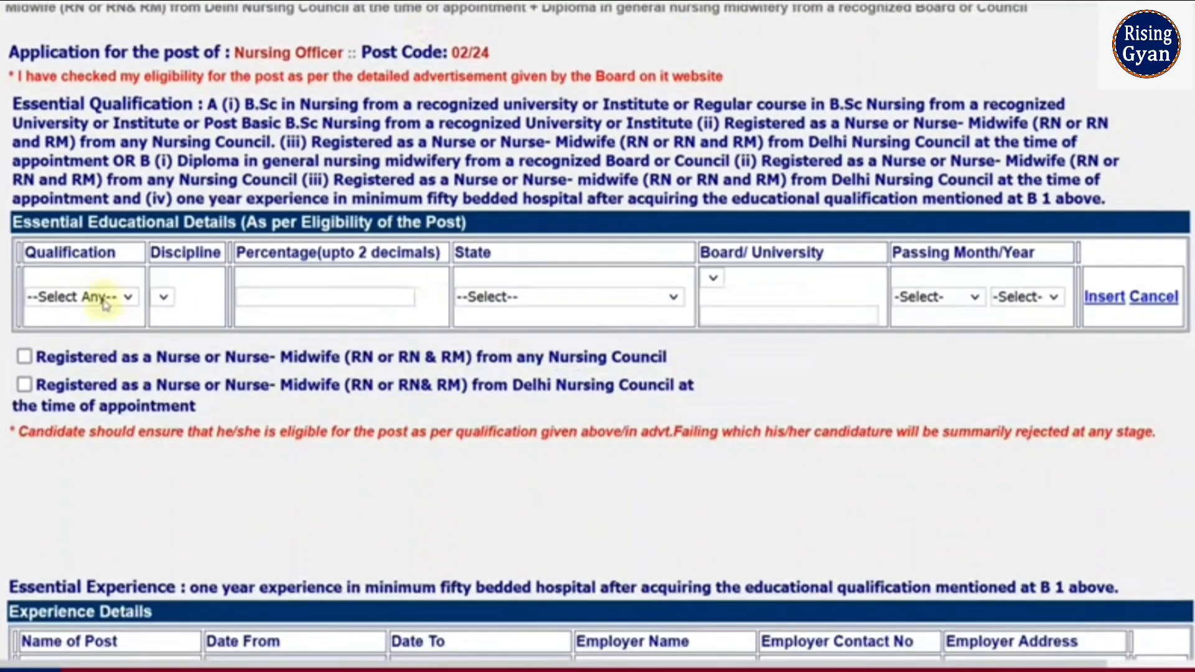
Step: Start a Graduation qualification row with 76.20 percent and state RAJASTHAN
click(103, 299)
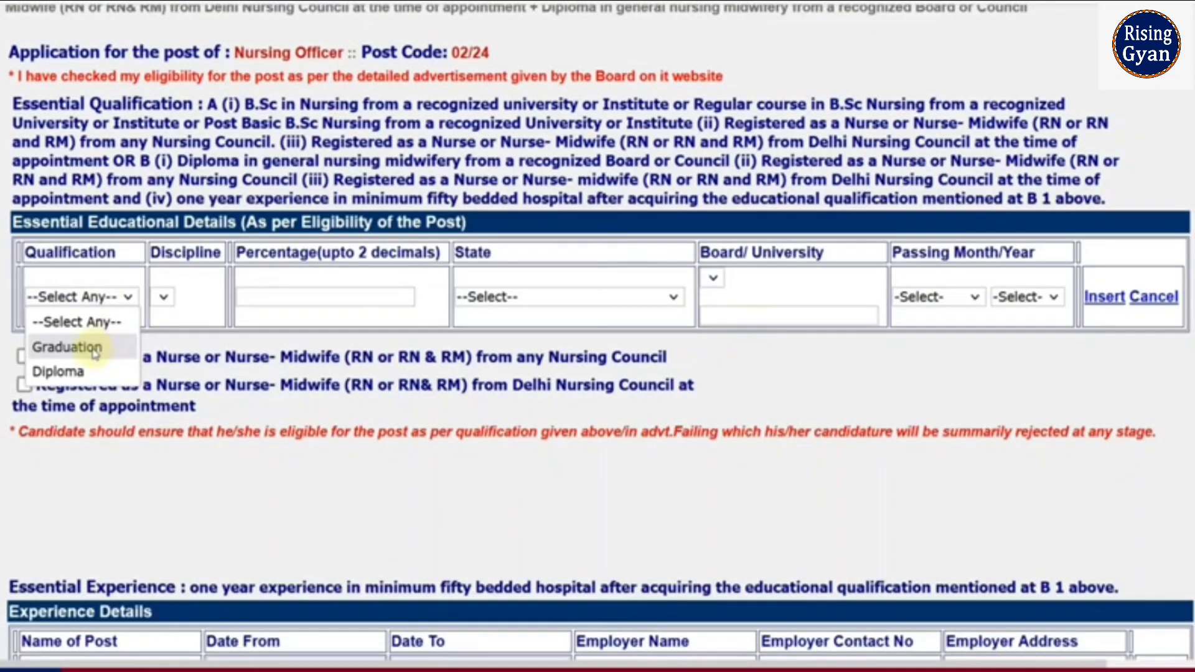
click(67, 347)
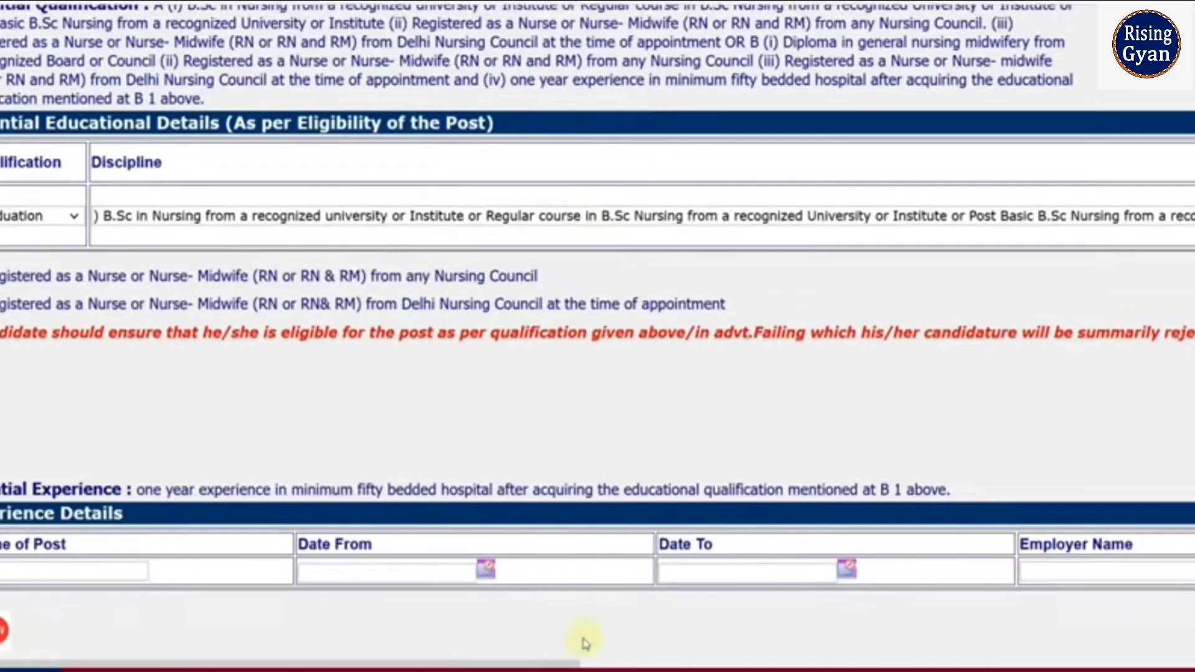
drag(565, 661, 1186, 661)
click(502, 217)
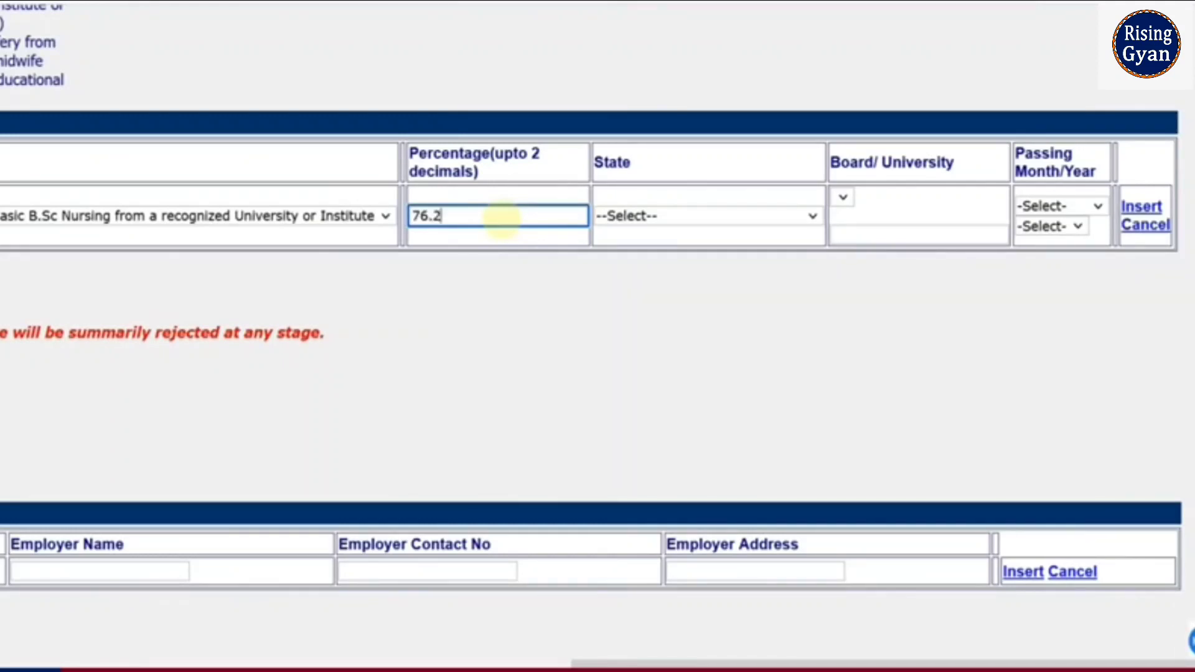
click(654, 218)
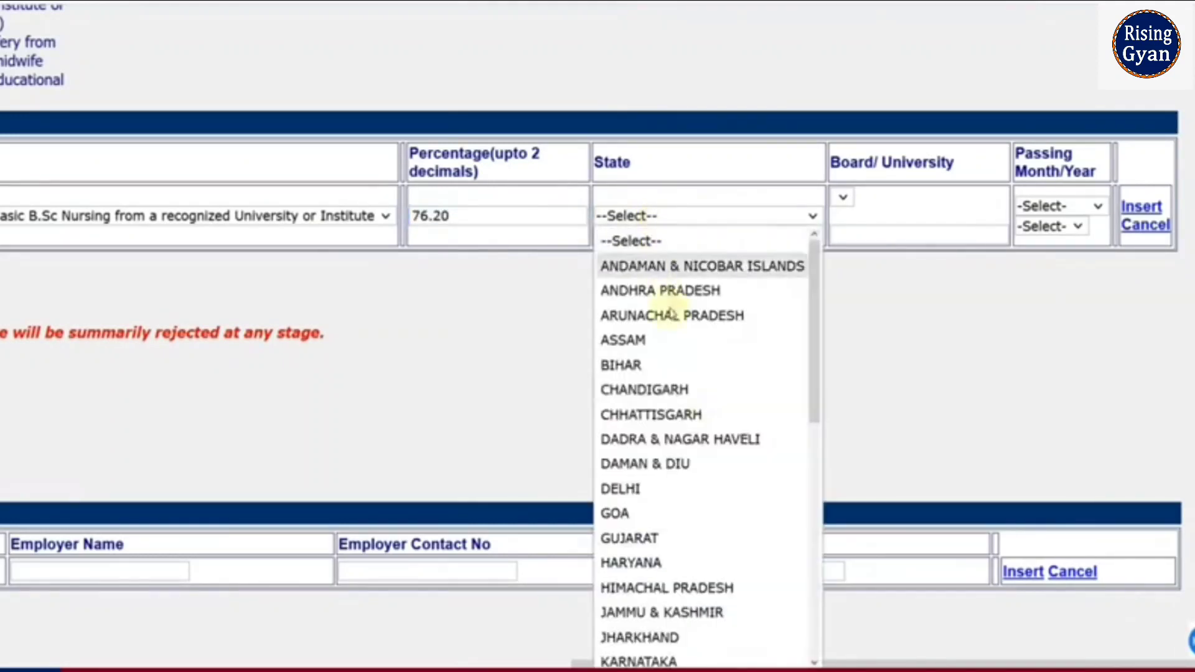
scroll(685, 374, down, 5)
click(684, 463)
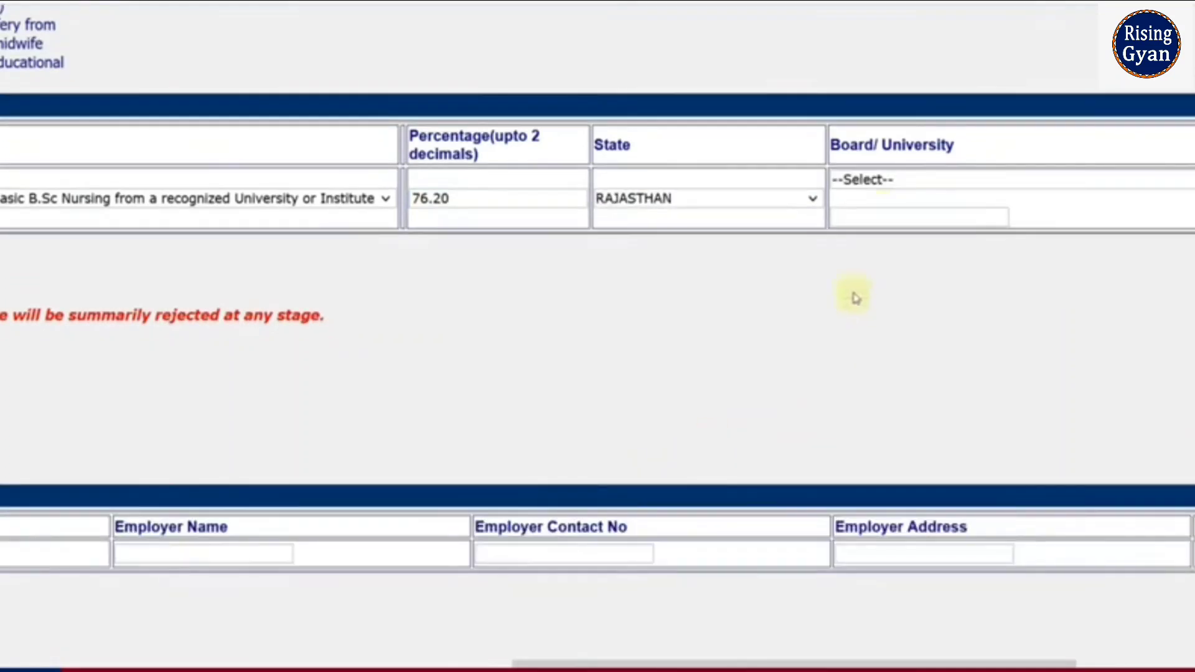
Step: Pick University of Rajasthan, passing date September 2018, and insert the row
click(888, 180)
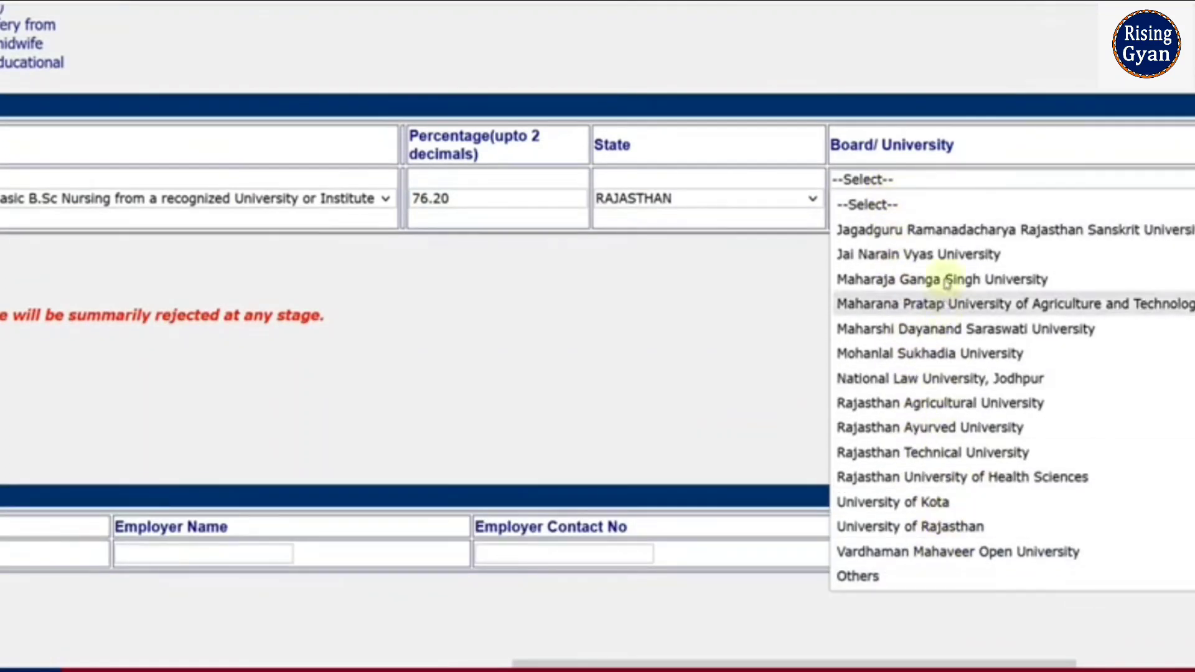
click(937, 526)
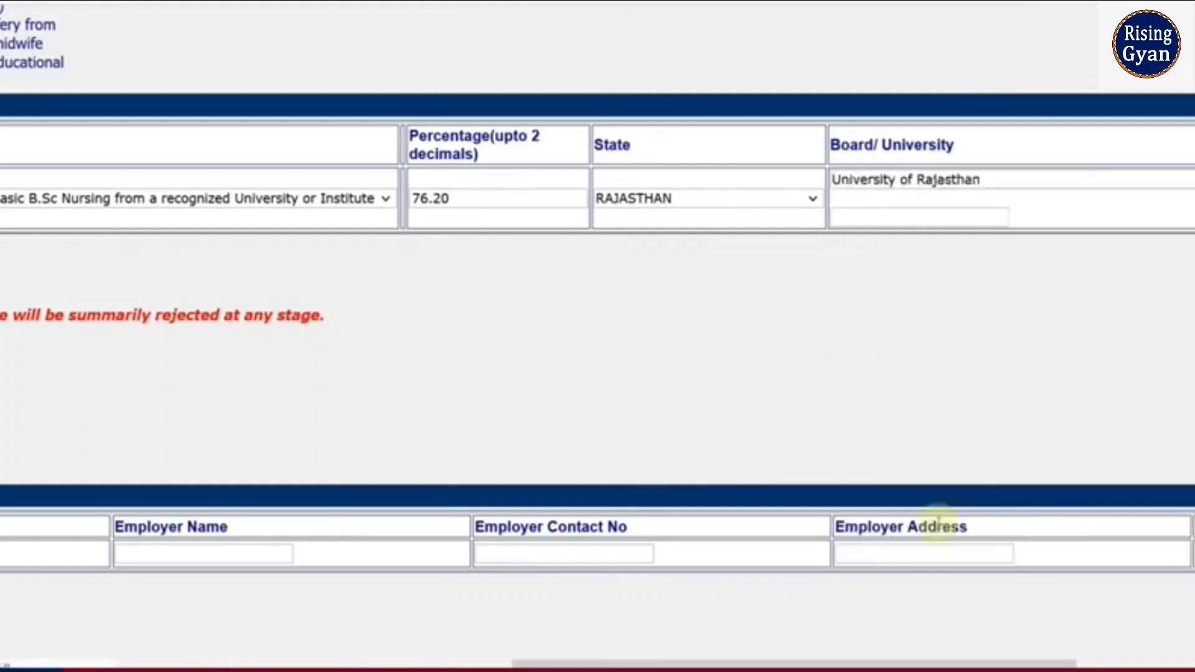
drag(834, 655, 1022, 645)
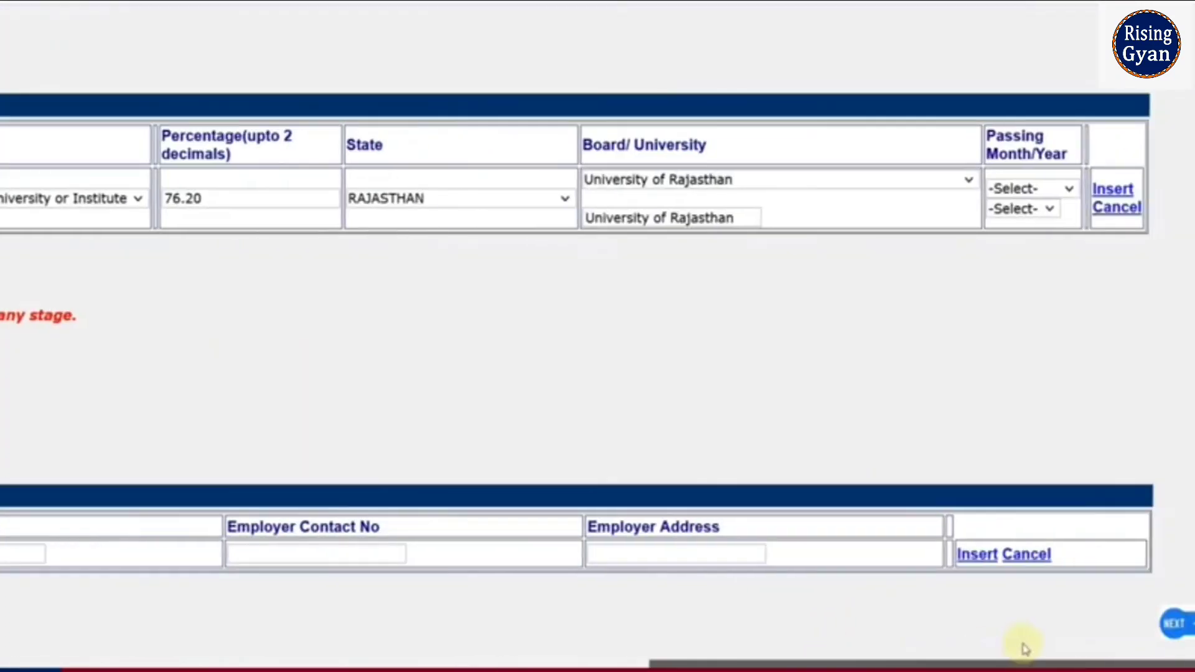
click(1021, 188)
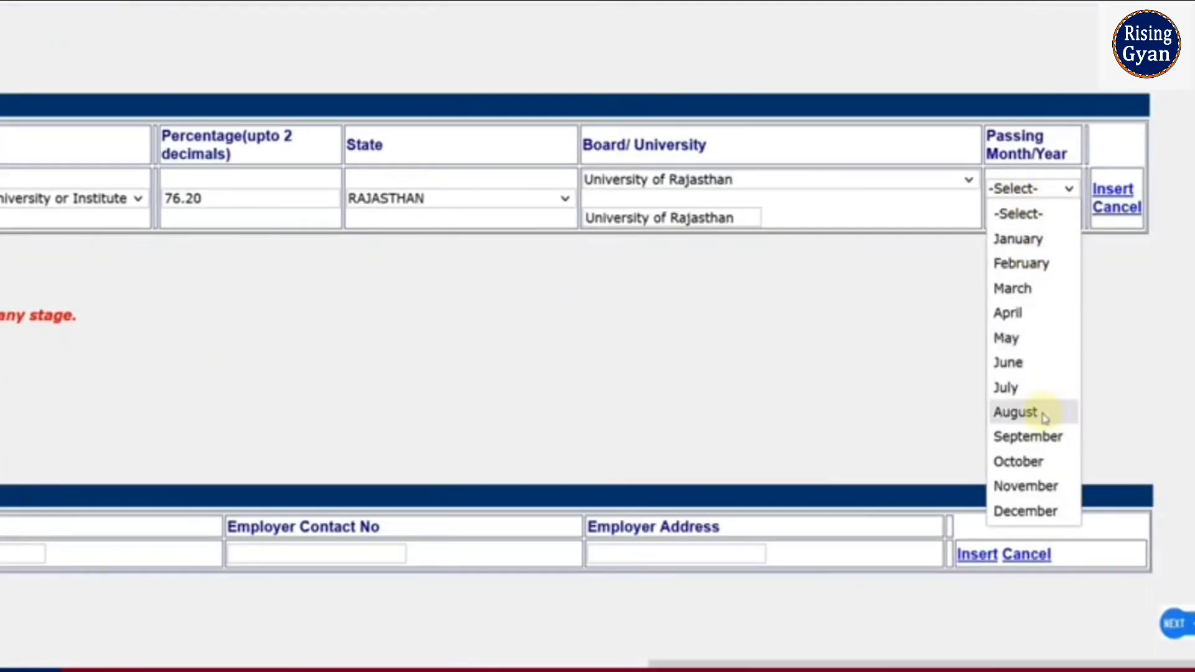
click(1039, 436)
click(1023, 209)
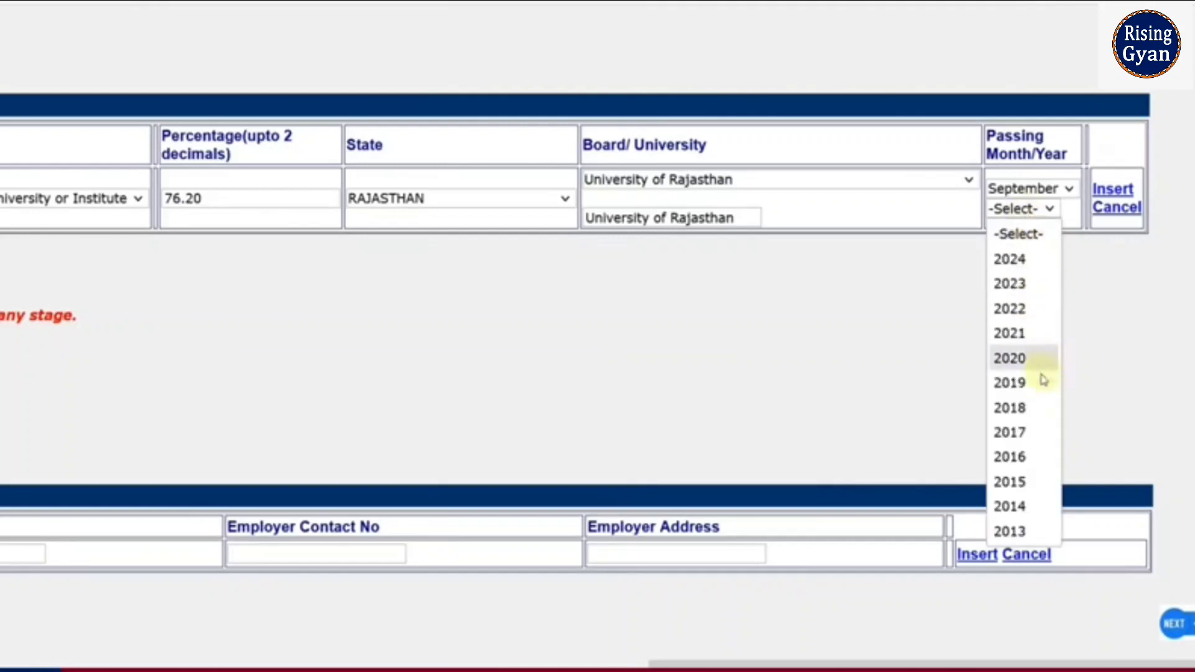
click(1021, 408)
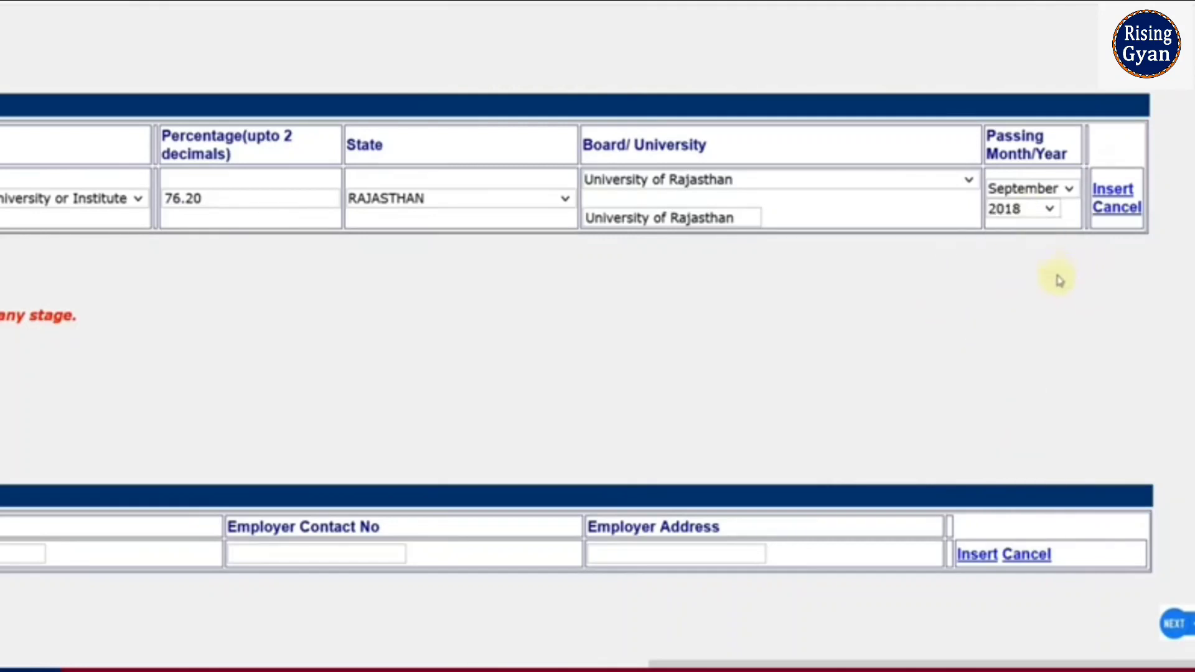
click(1112, 190)
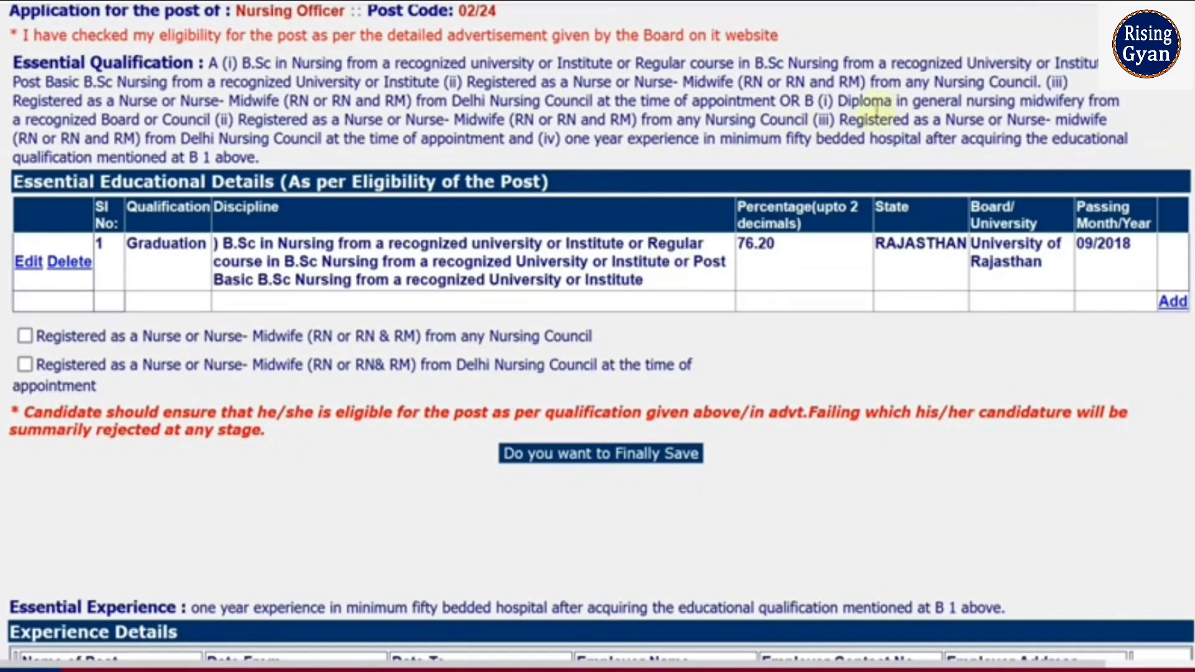
Step: Tick registration with any Nursing Council
drag(490, 69, 629, 138)
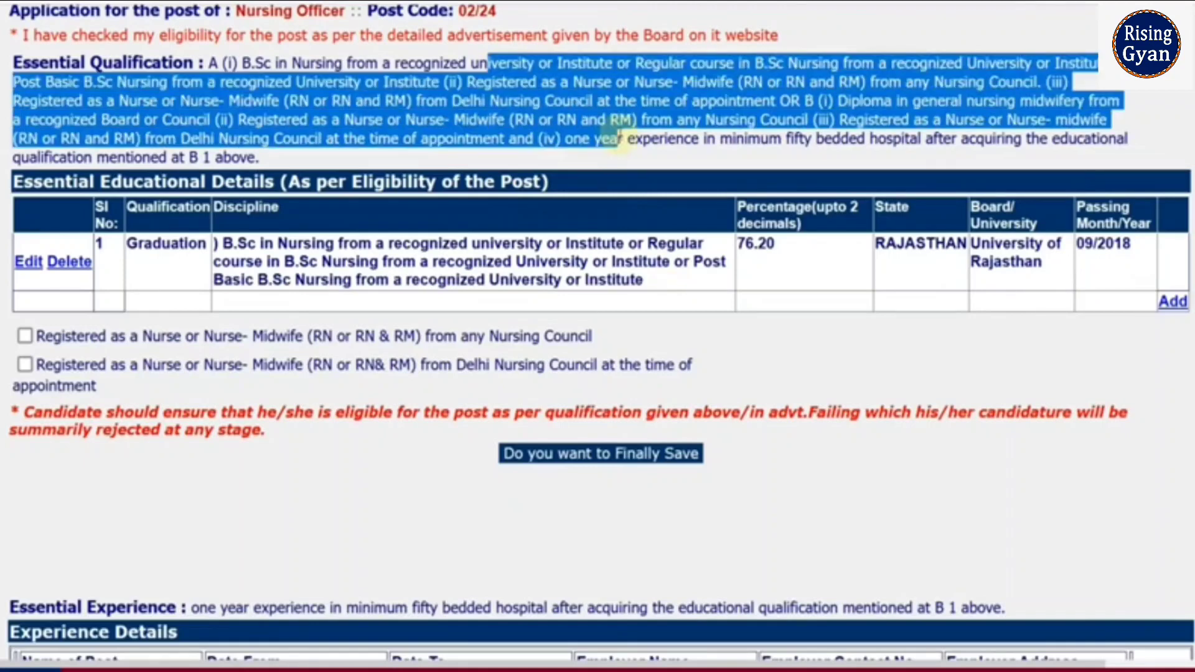
click(629, 138)
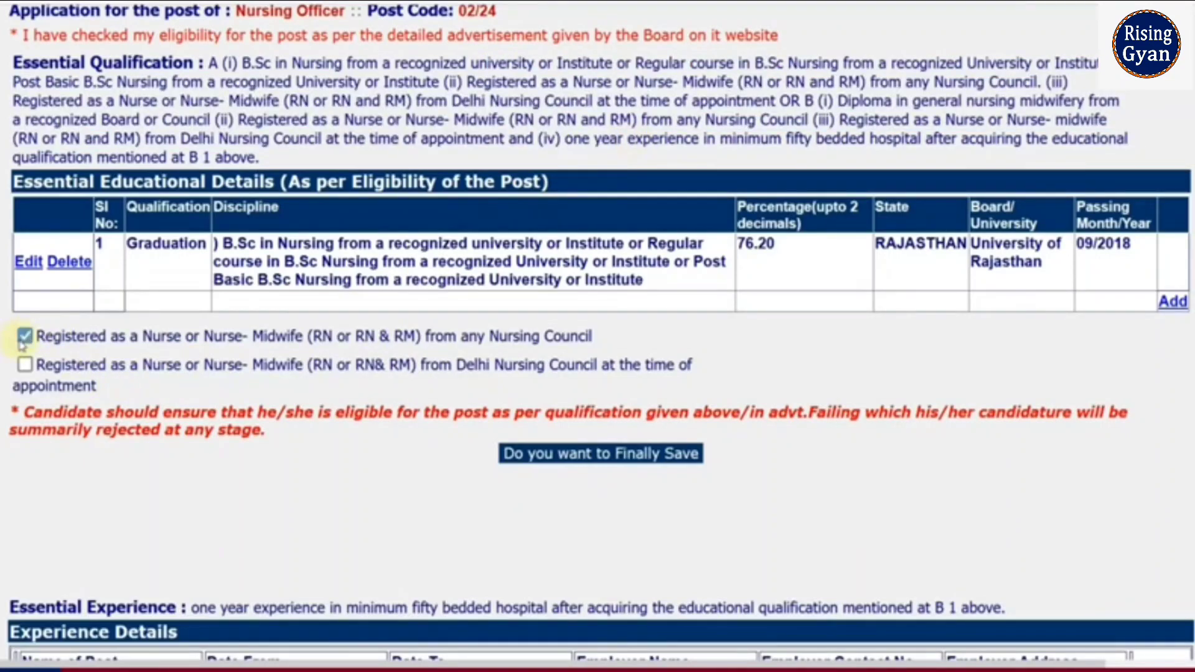
scroll(24, 346, down, 4)
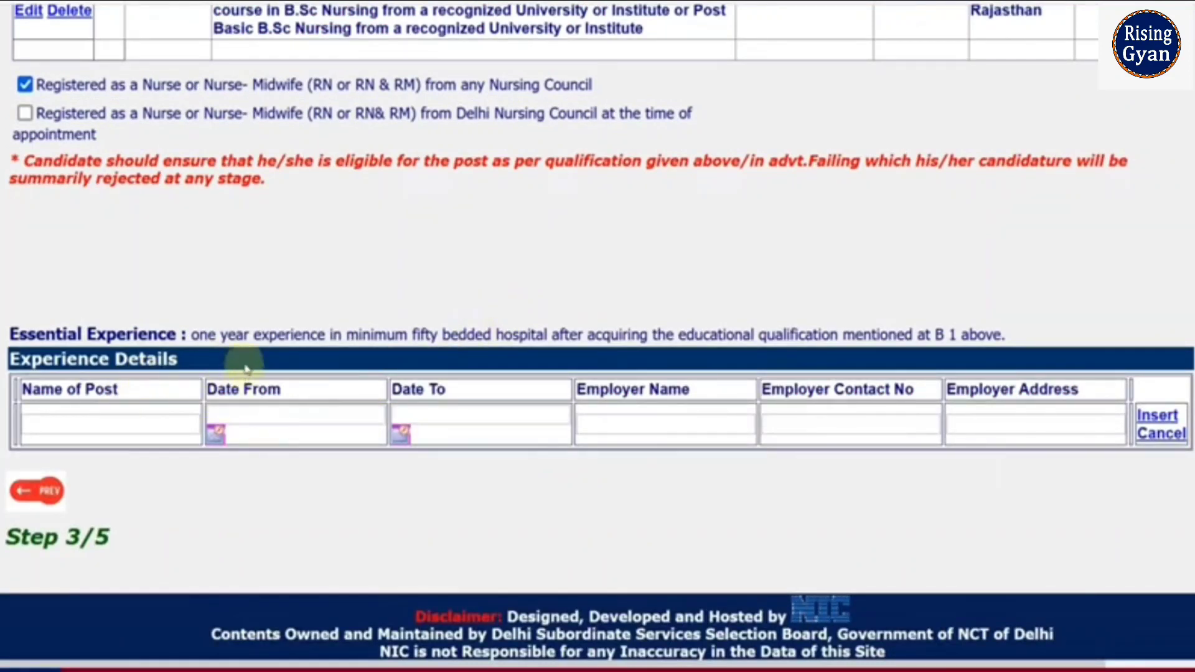
Step: Enter the experience post as NURSE with start date 17/02/2022
drag(200, 336, 630, 338)
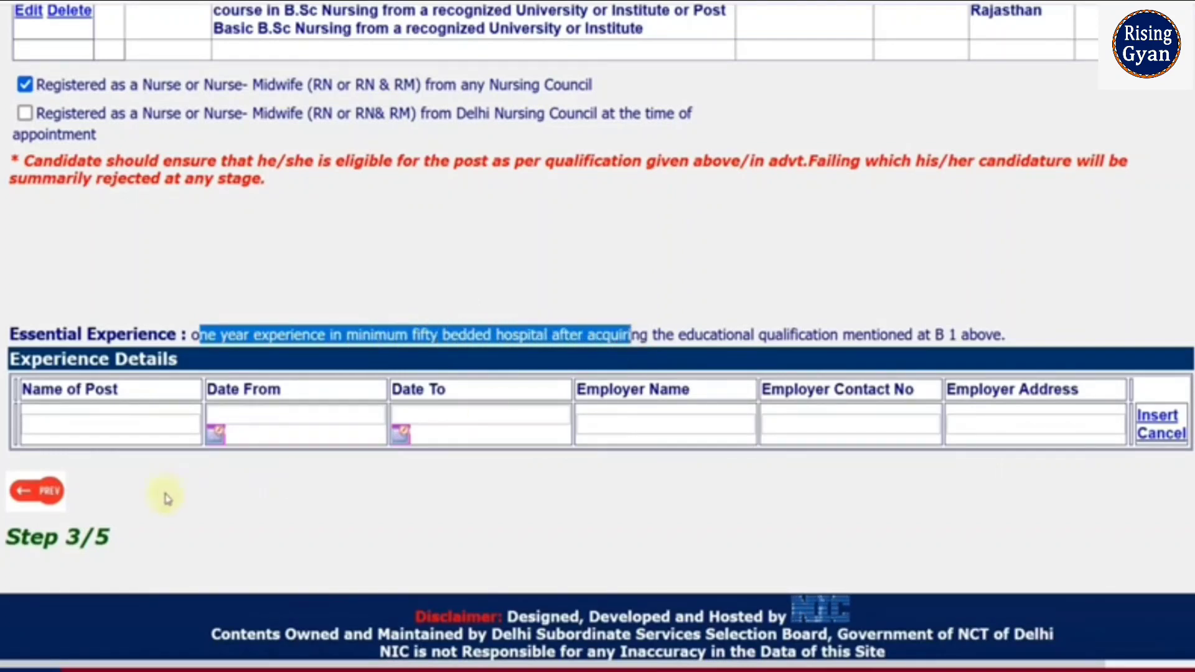
click(108, 426)
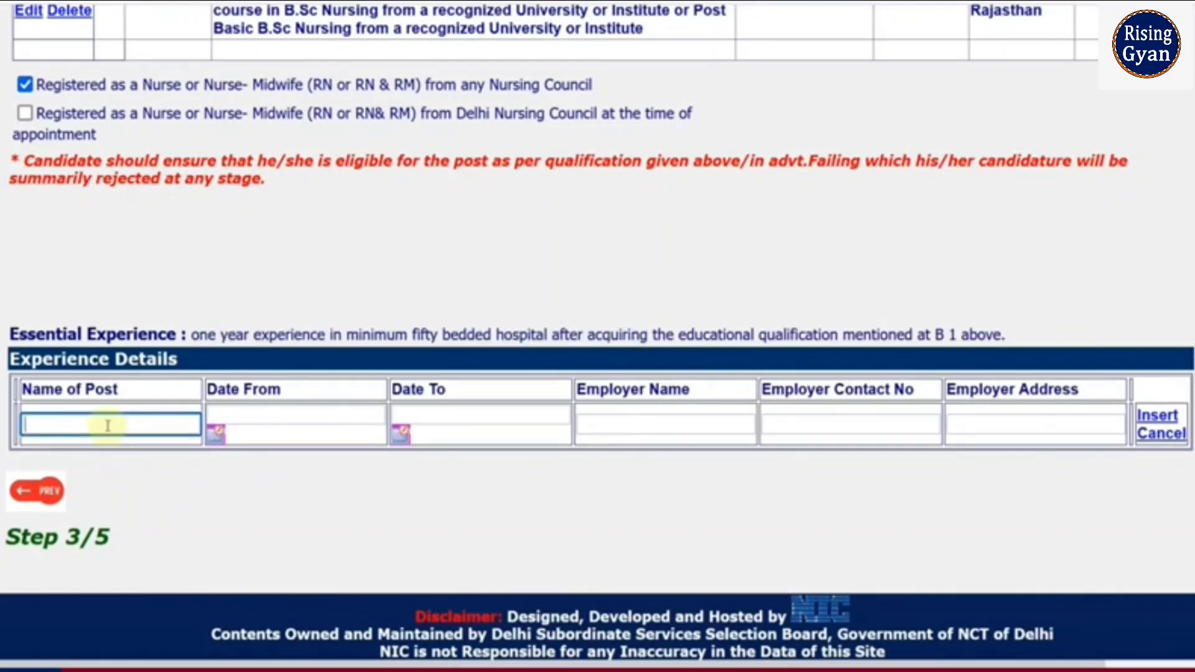
text(NURSE)
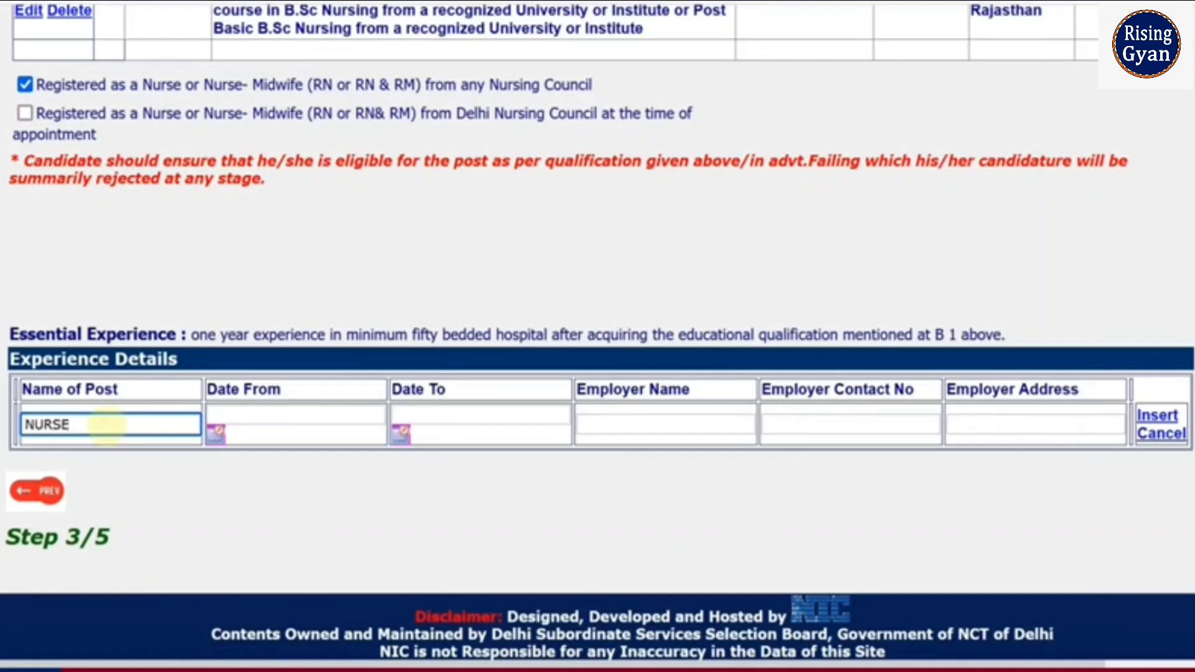
click(215, 433)
click(23, 228)
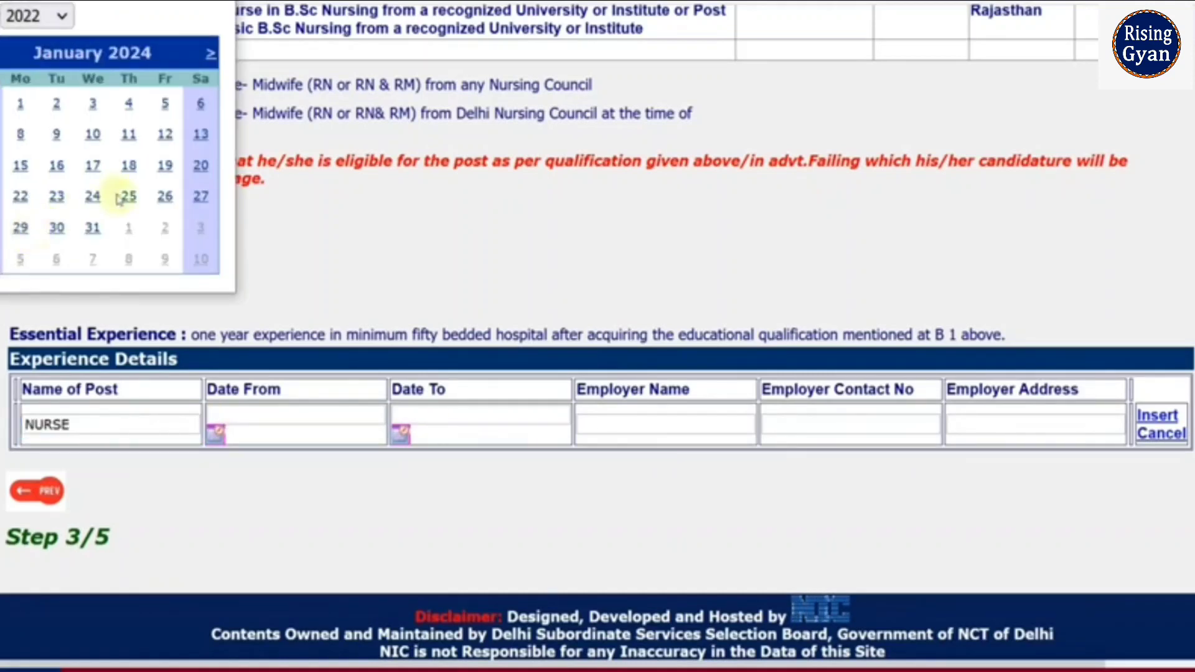
click(129, 135)
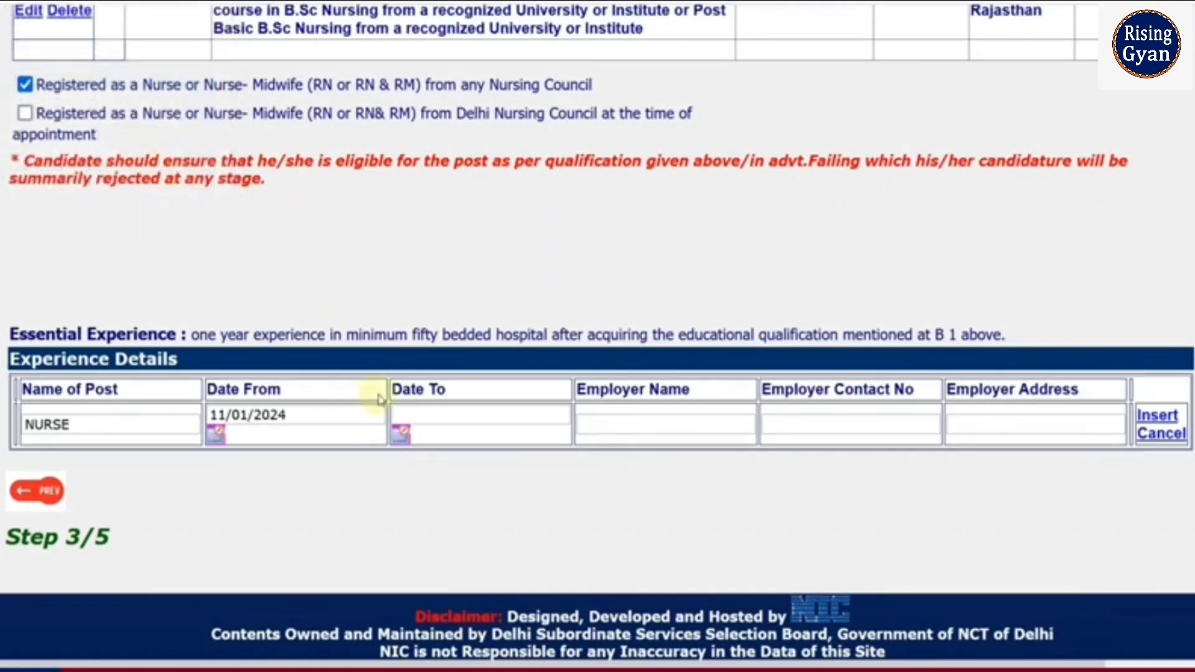
Step: Set the end date to 24/11/2023 and fill in the employer name, contact and address
click(401, 434)
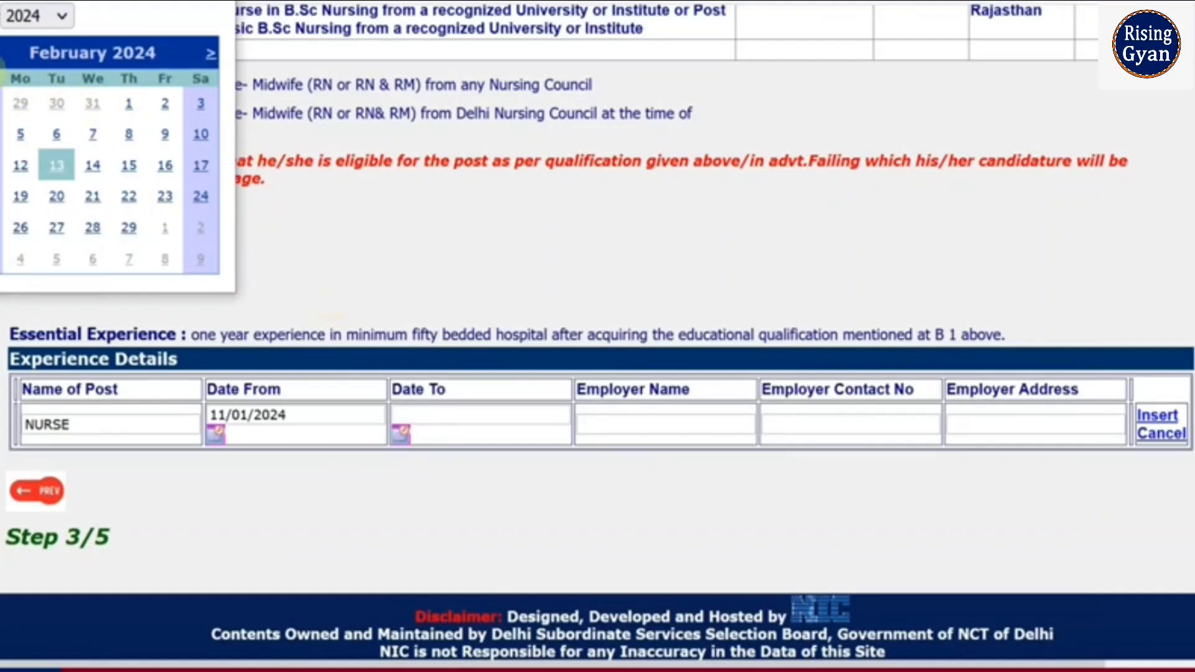
click(1, 54)
click(1, 54)
click(1, 53)
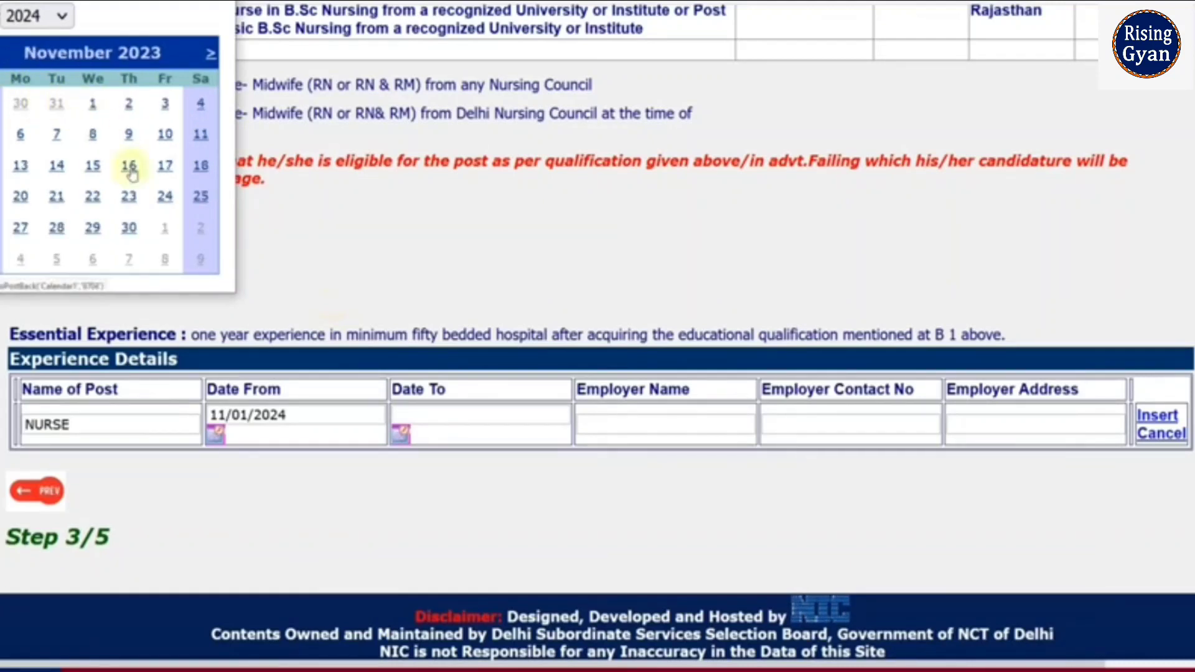
click(165, 196)
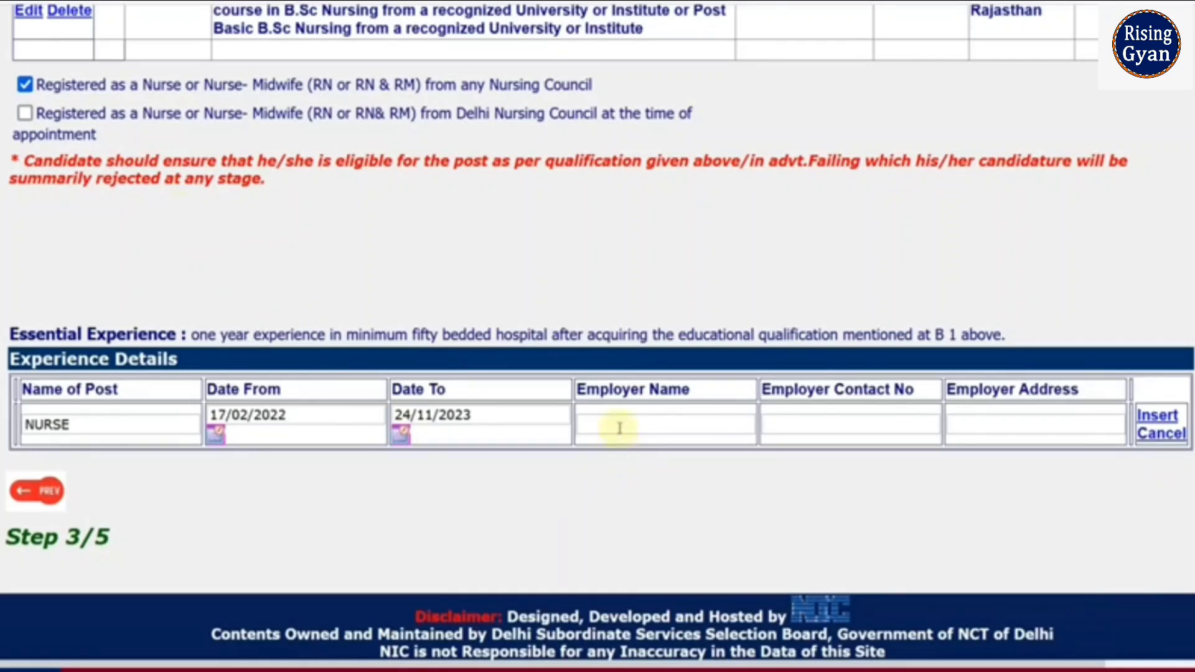
click(619, 429)
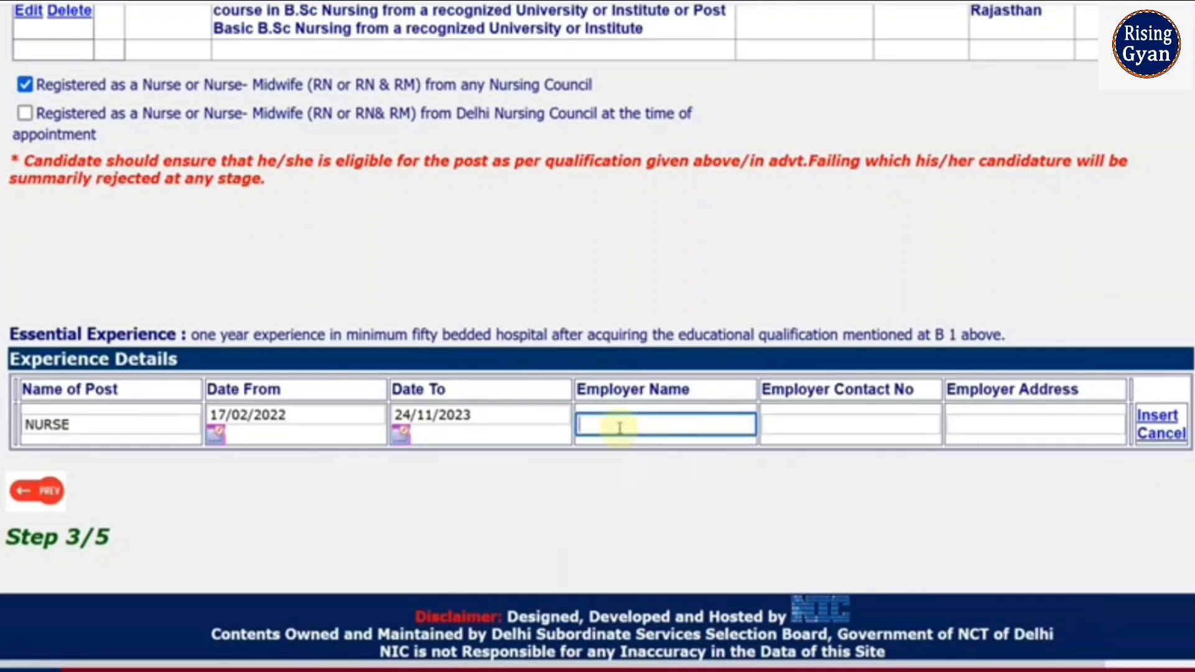
click(809, 427)
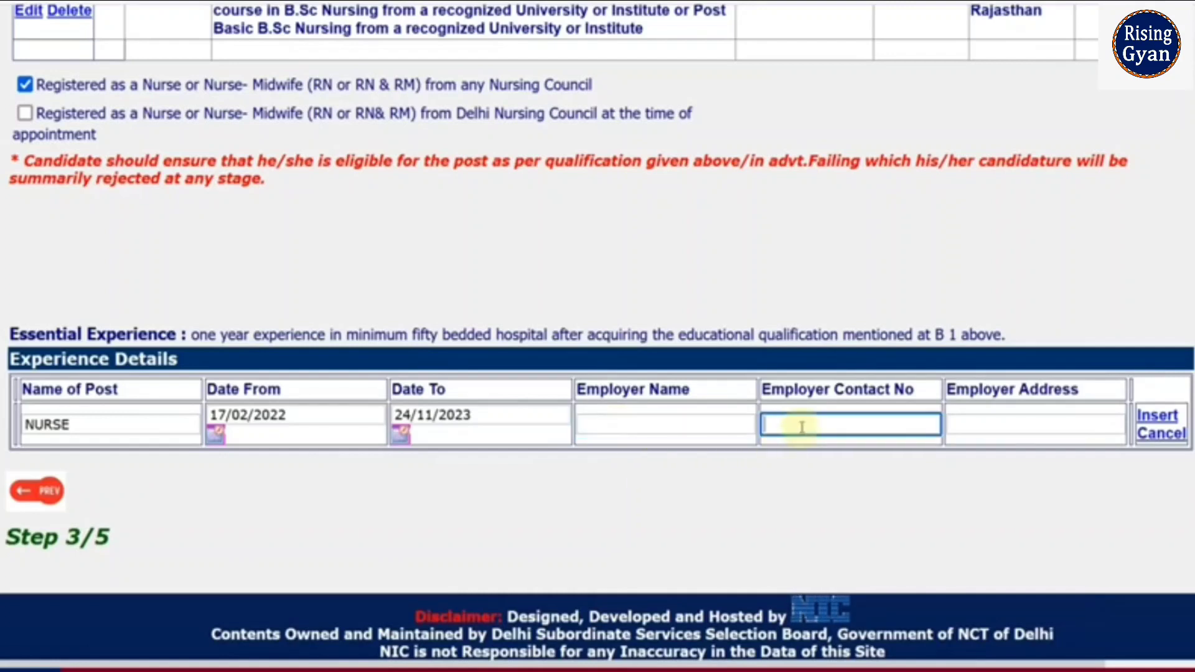
click(1014, 427)
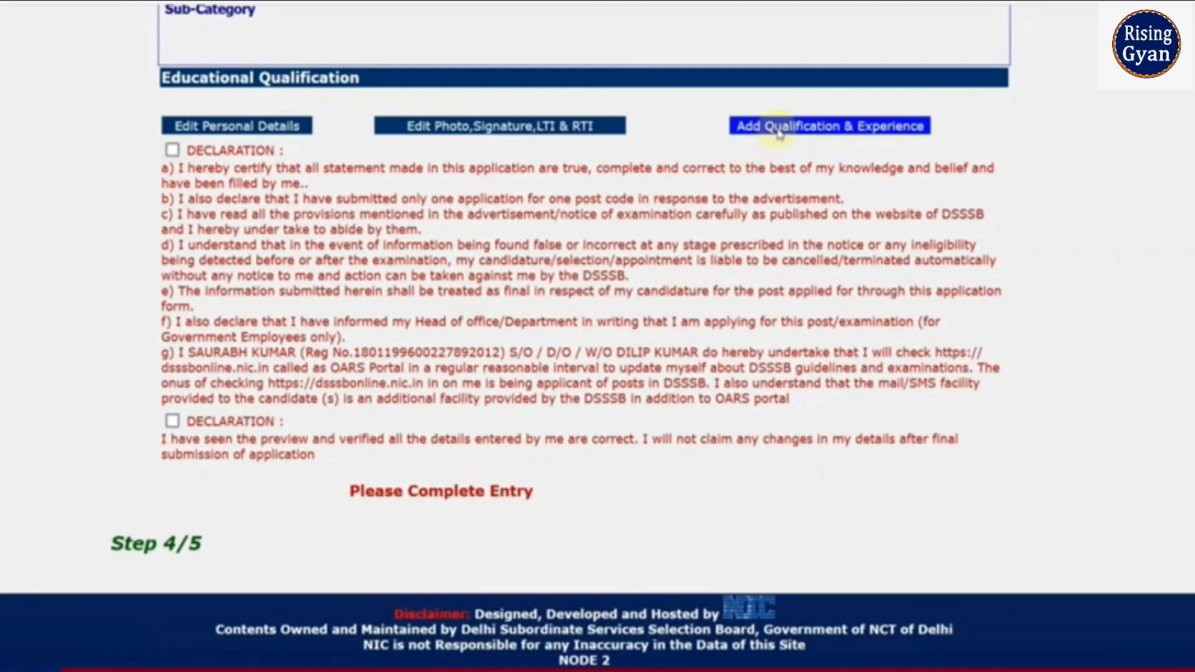
Step: Return to the Step 3/5 qualifications form and review the Diploma eligibility route
click(828, 125)
scroll(324, 344, down, 1)
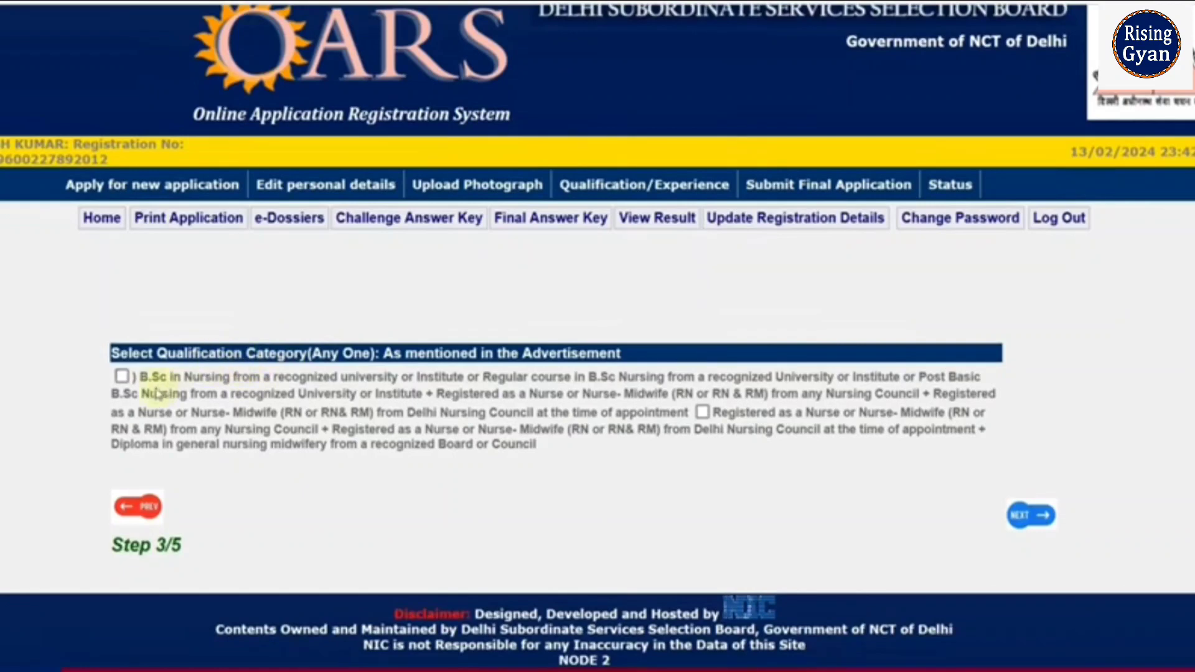
click(123, 378)
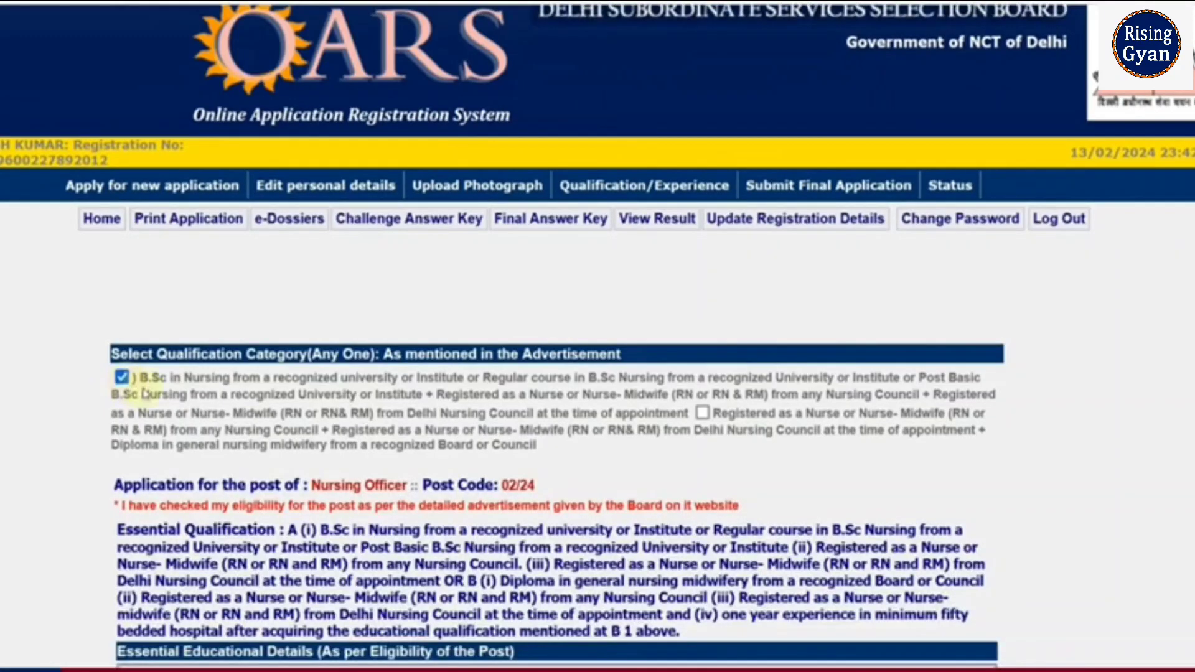
scroll(237, 398, down, 4)
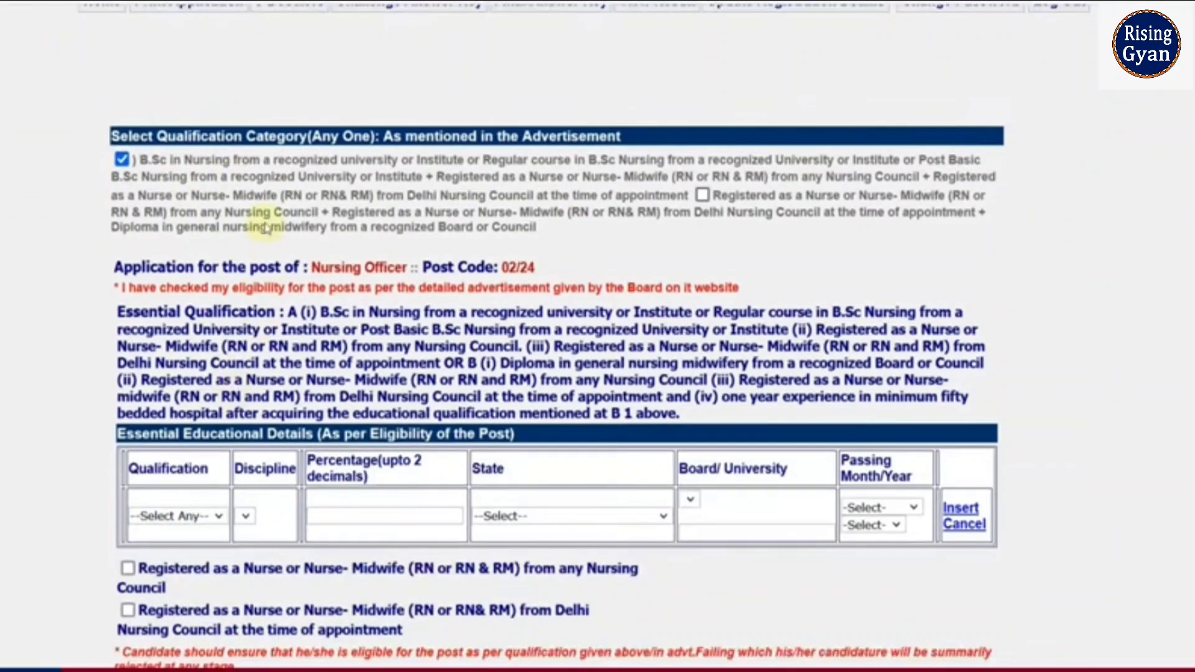
scroll(265, 402, down, 4)
scroll(262, 463, down, 2)
scroll(262, 463, up, 2)
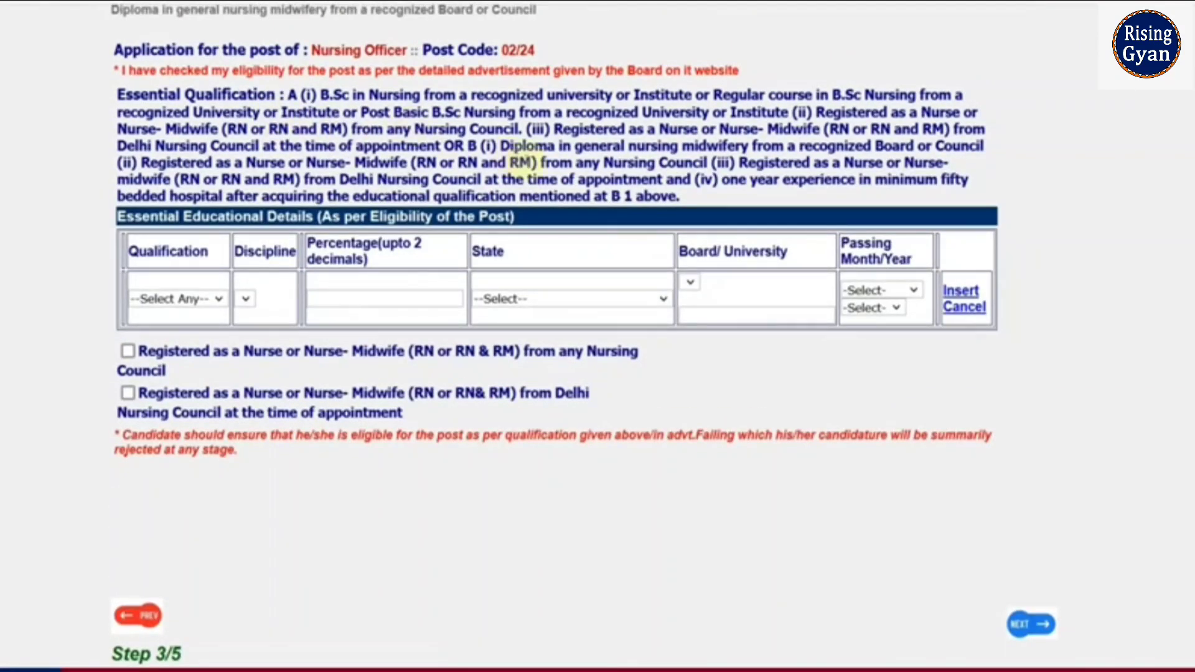
drag(501, 145, 676, 197)
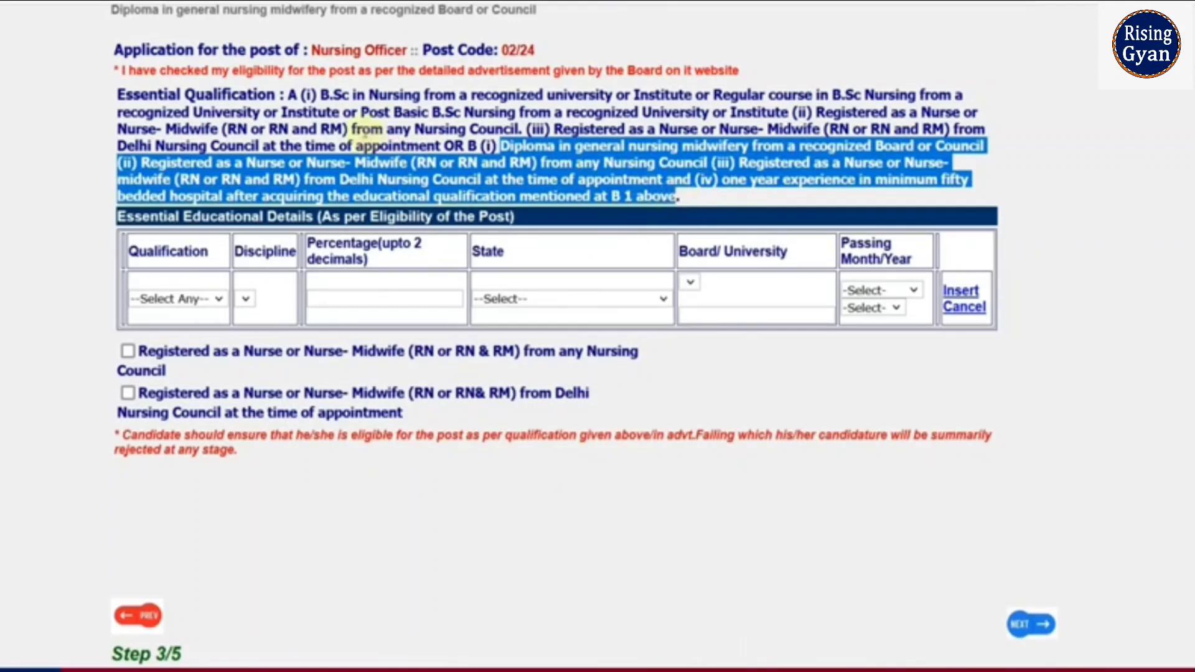
click(676, 197)
scroll(660, 193, up, 3)
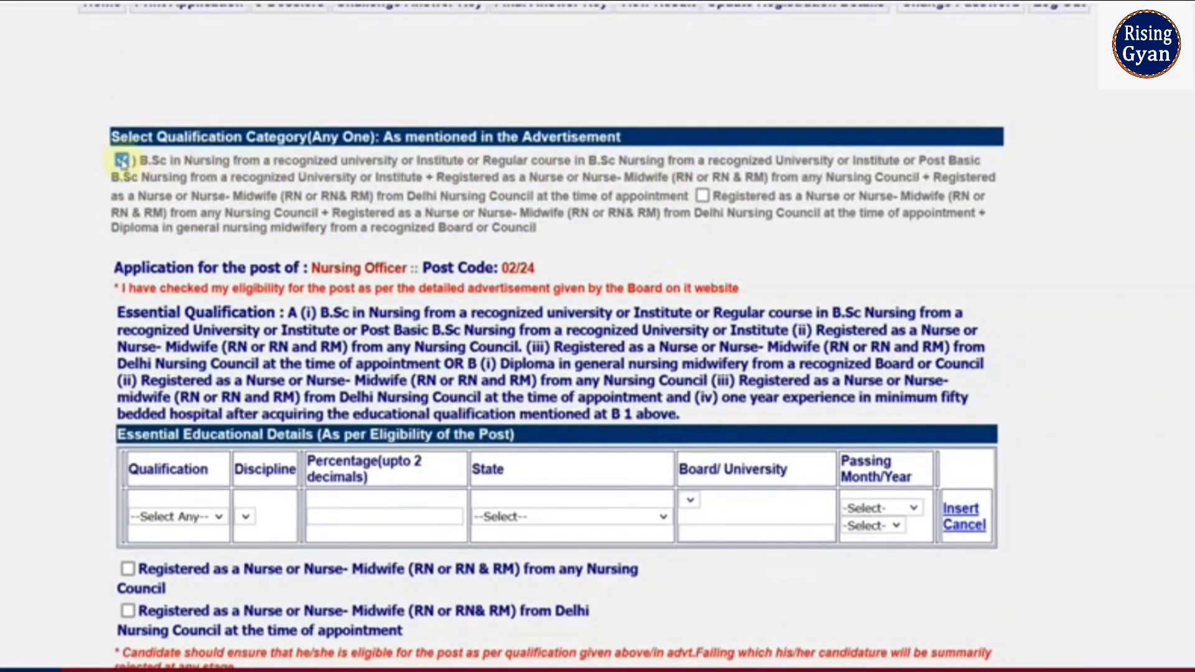
Step: Swap the B.Sc Nursing category for the Diploma nursing midwifery category
click(122, 160)
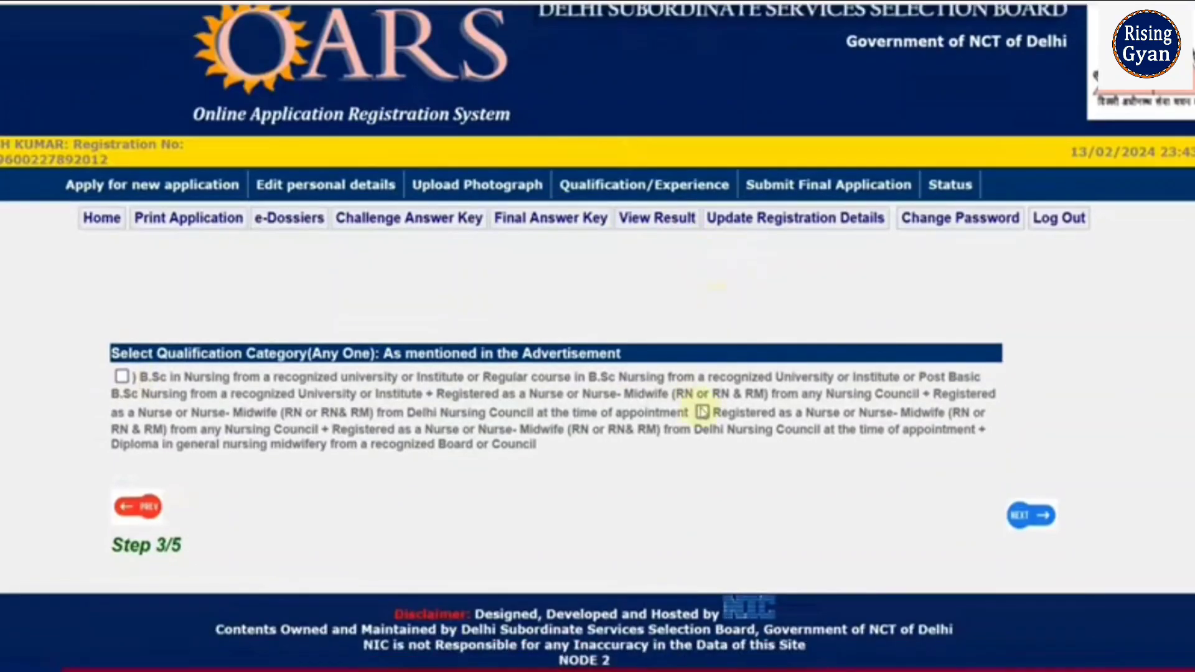
click(702, 412)
scroll(608, 241, down, 3)
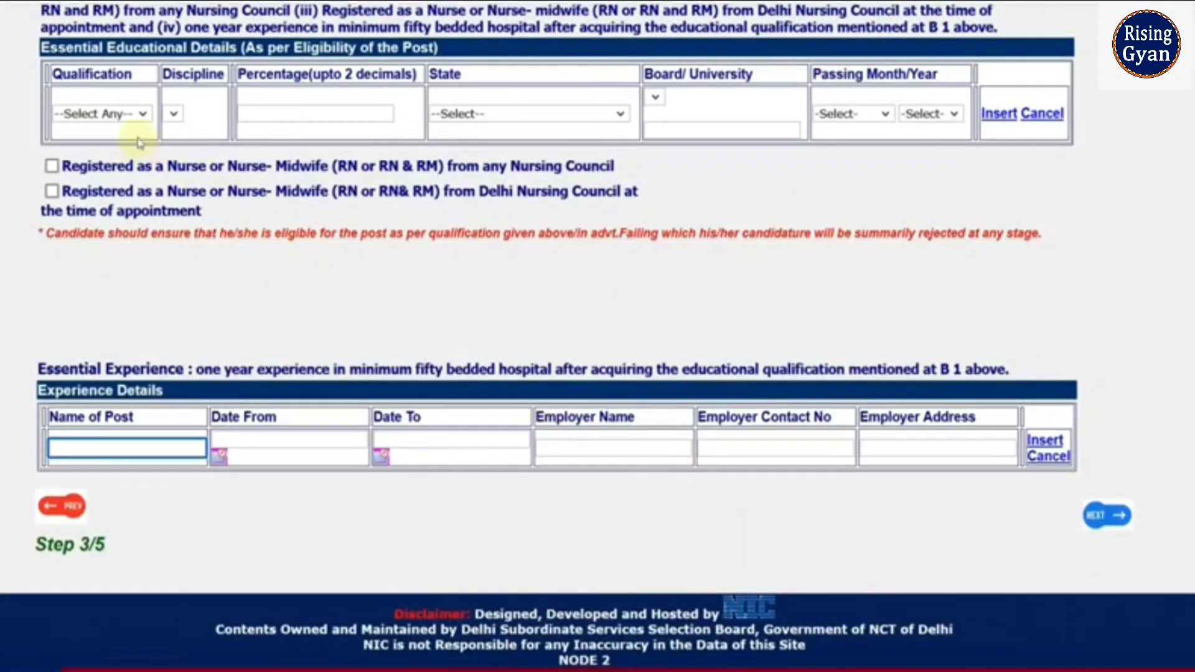
click(142, 115)
click(393, 277)
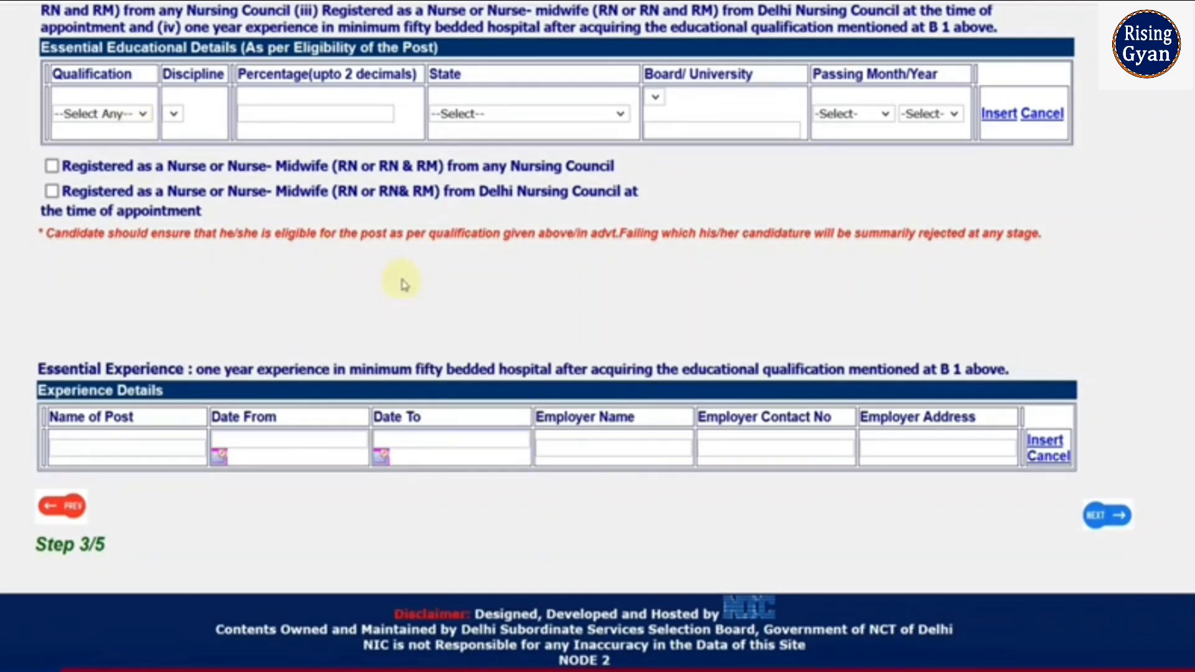
scroll(398, 280, up, 3)
scroll(378, 238, down, 5)
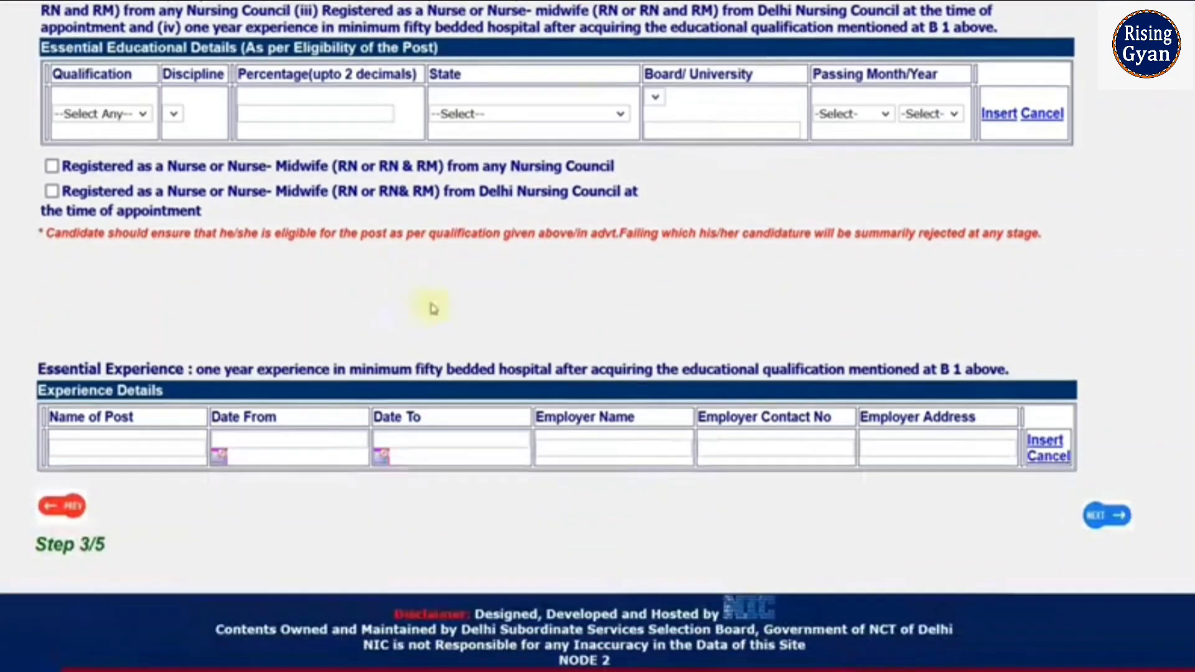
scroll(419, 389, up, 3)
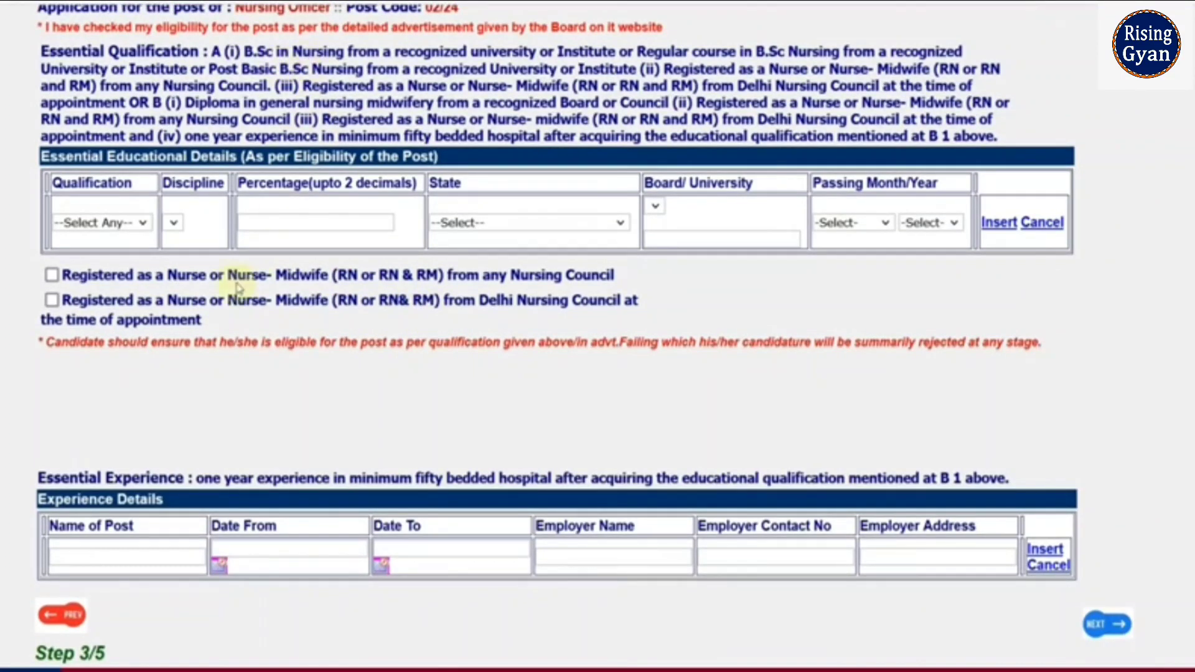
drag(496, 302, 628, 301)
Step: Tick Delhi Nursing Council registration and both declarations, then submit and confirm the final application
click(628, 301)
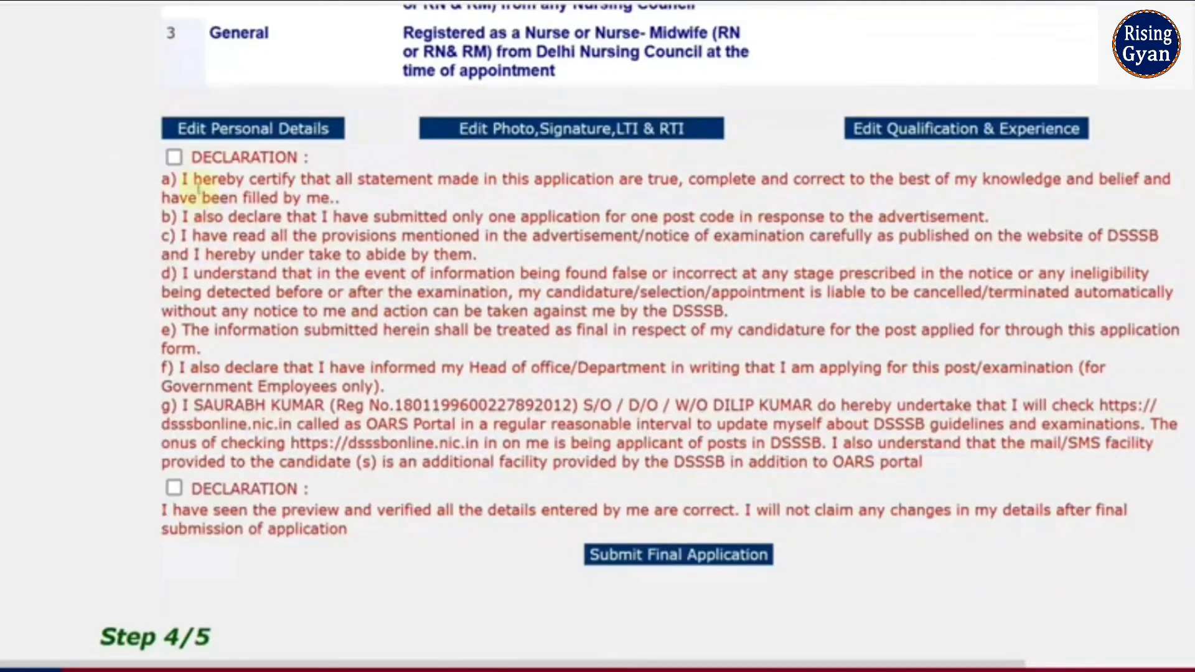
click(174, 156)
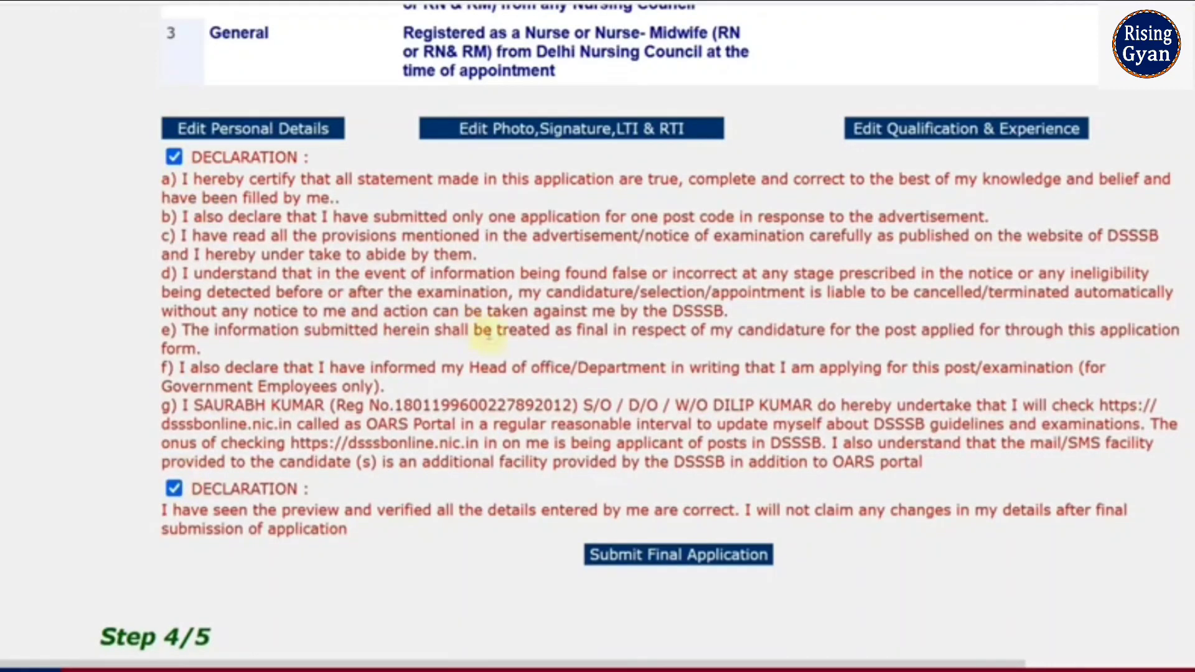
scroll(560, 374, down, 2)
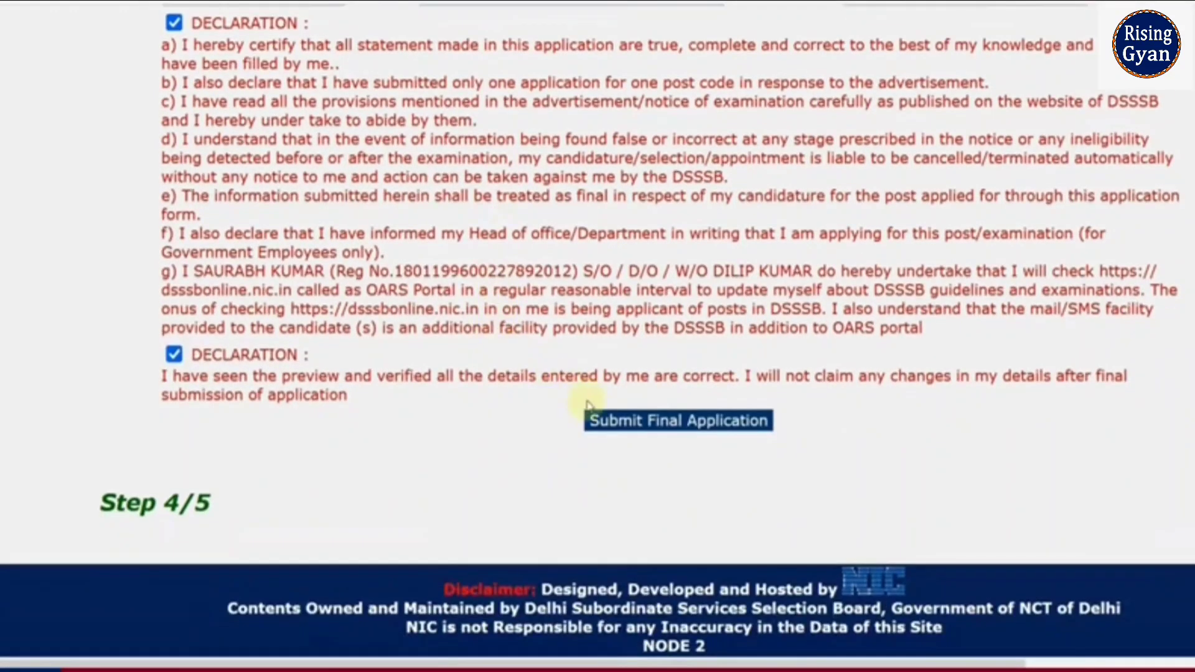
click(670, 429)
click(701, 364)
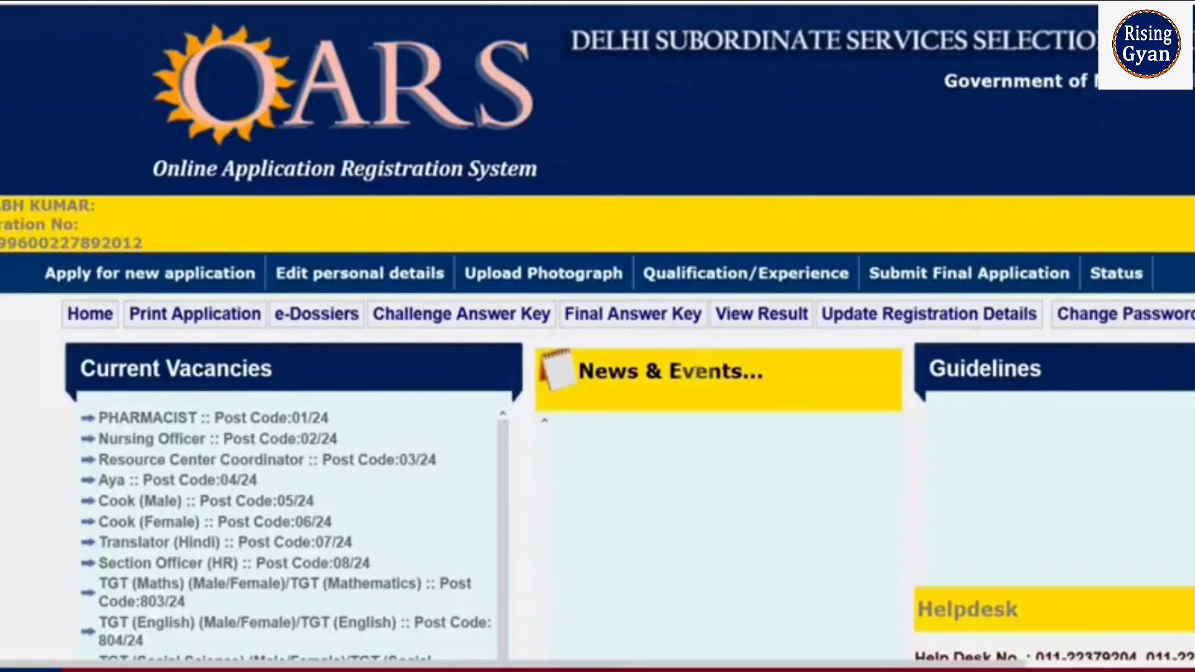
Step: Open the printable application for Nursing Officer Post Code 02/24
scroll(687, 419, down, 2)
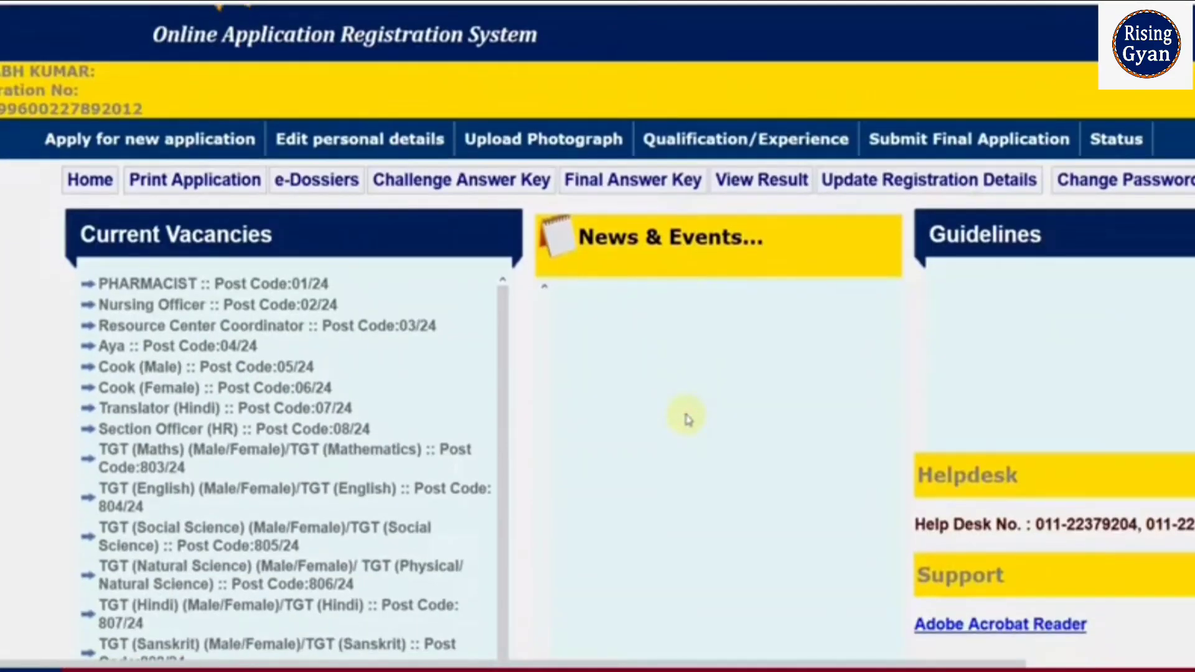
click(180, 181)
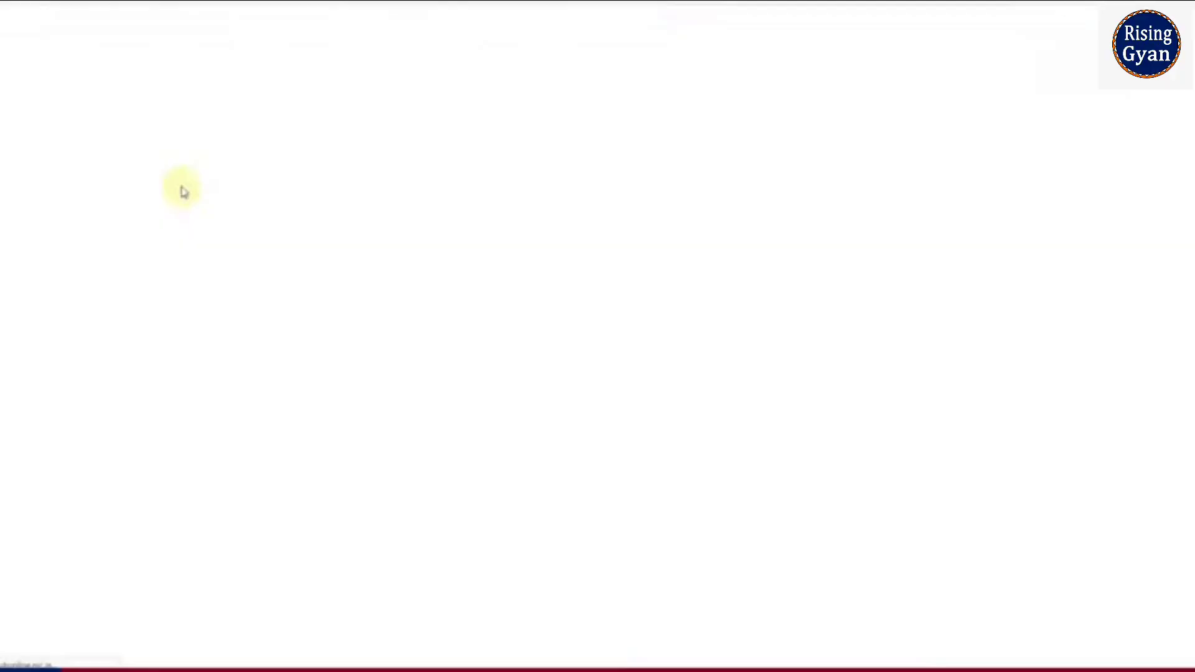
click(494, 429)
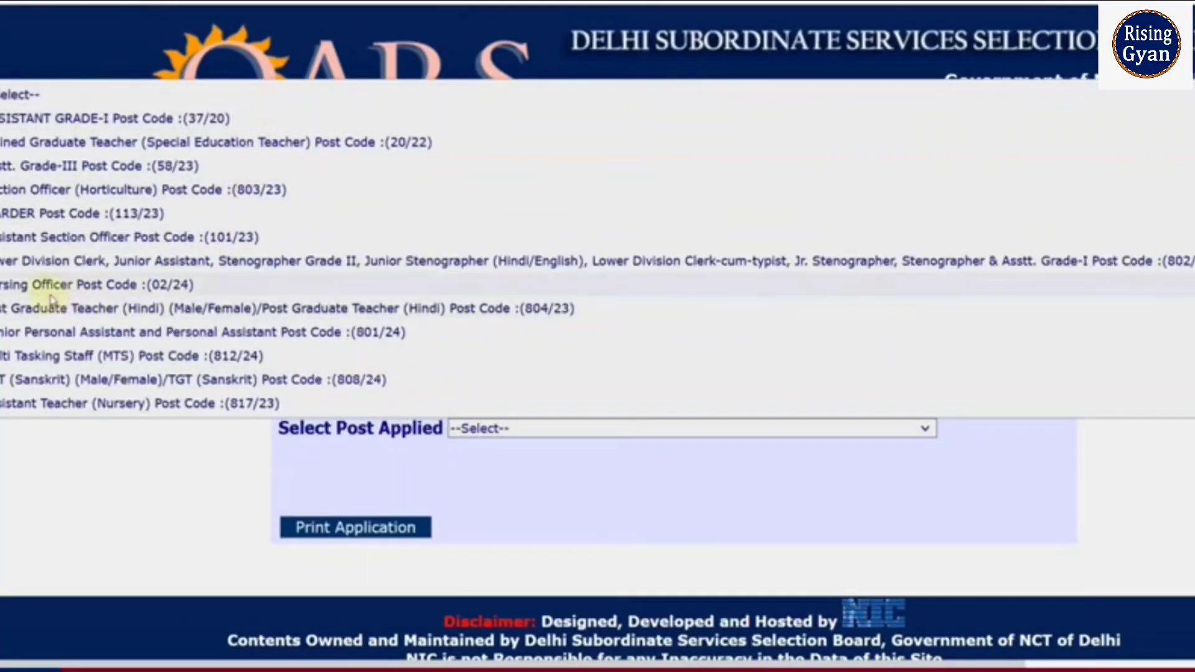
click(66, 287)
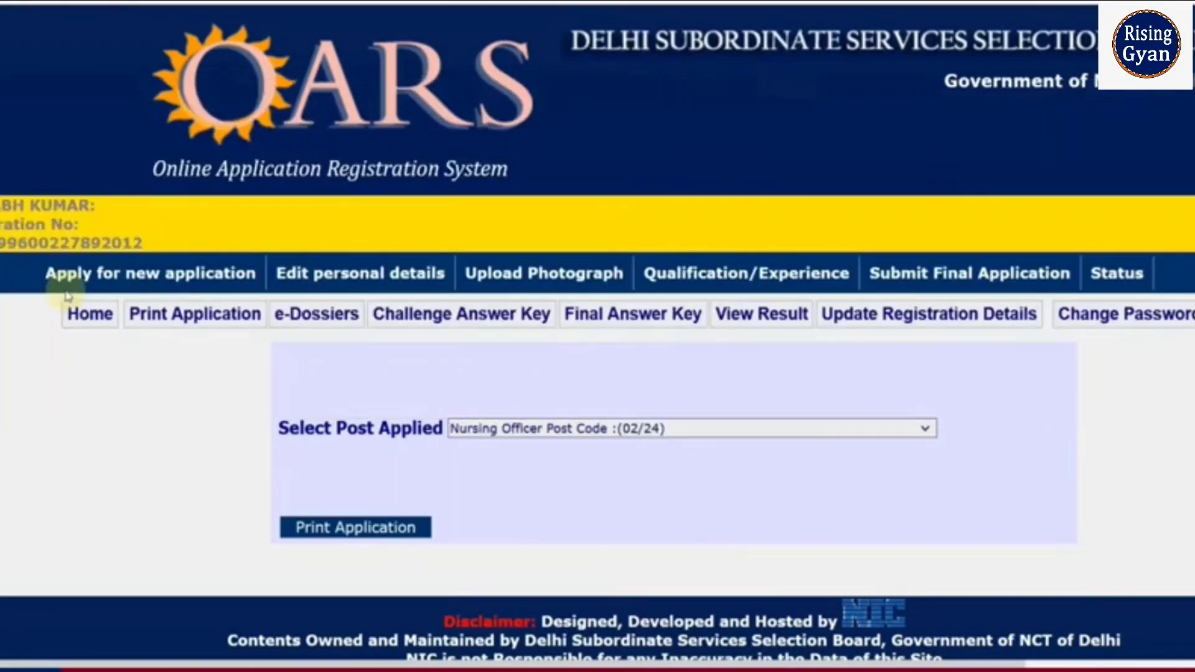
scroll(423, 448, down, 1)
click(395, 500)
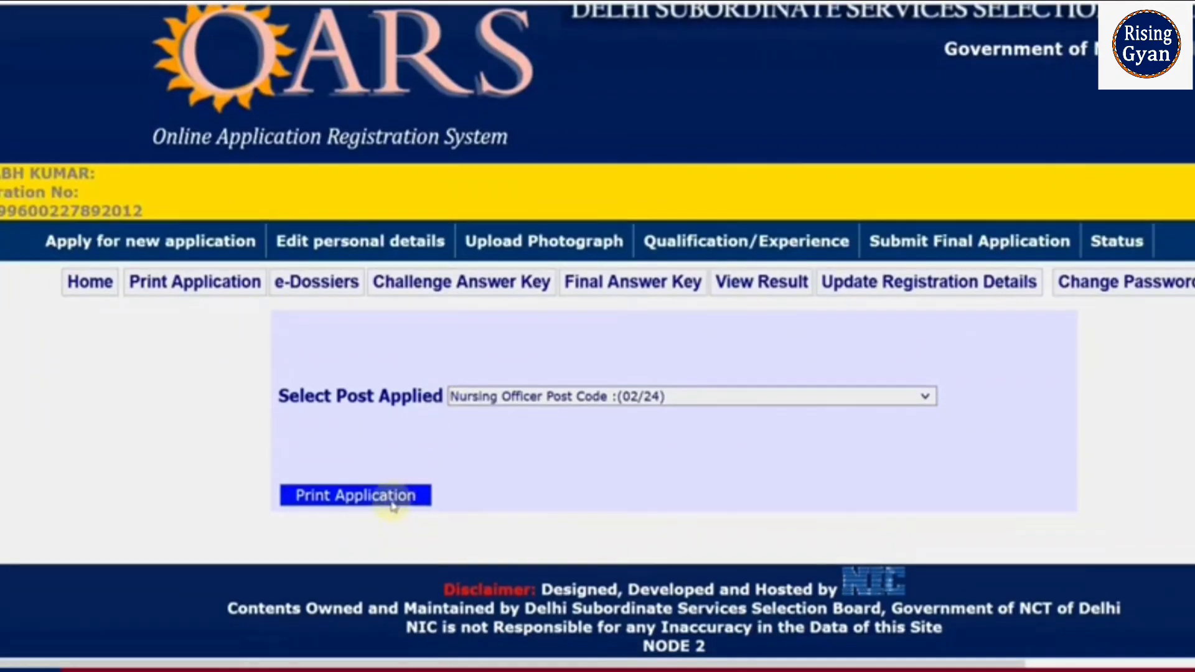